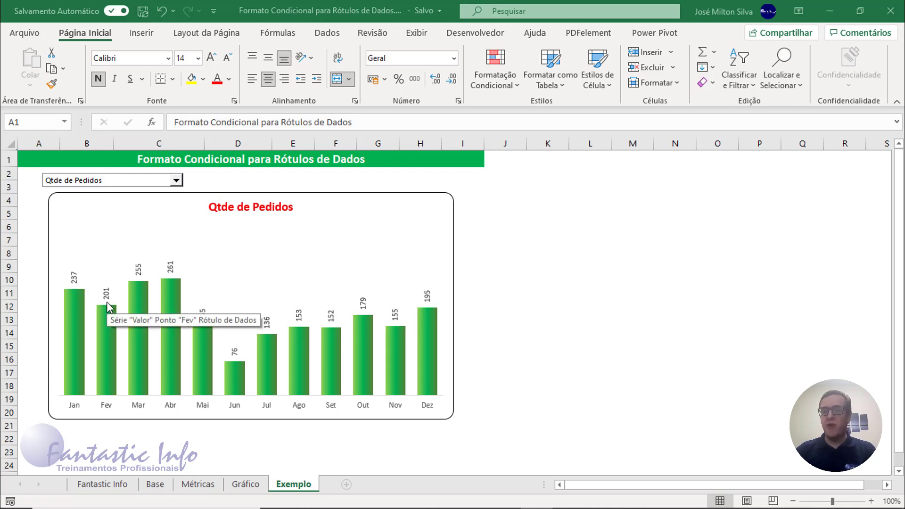
Cycle the Exemplo chart through Faturamento Bruto, Frete, Faturamento Líquido, Lucro and % Lucro
{"action": "left_click", "coordinate": [175, 183]}
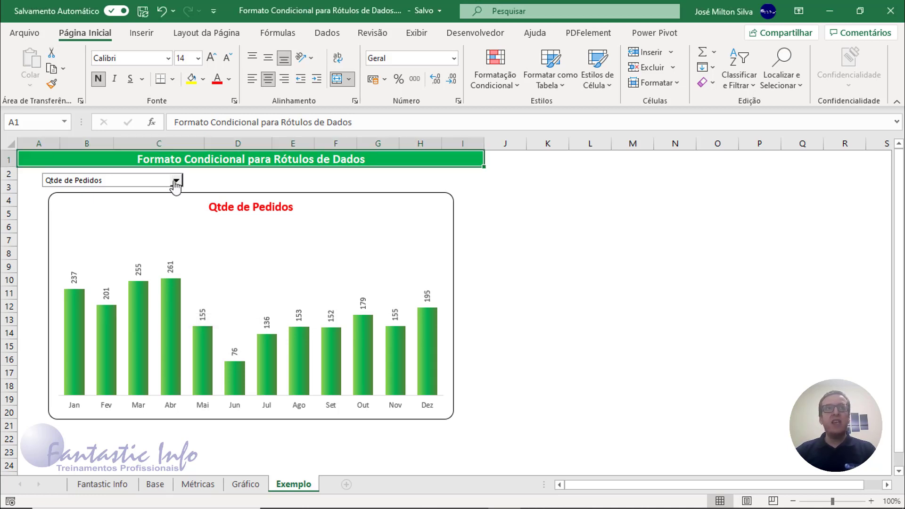
{"action": "left_click", "coordinate": [175, 182]}
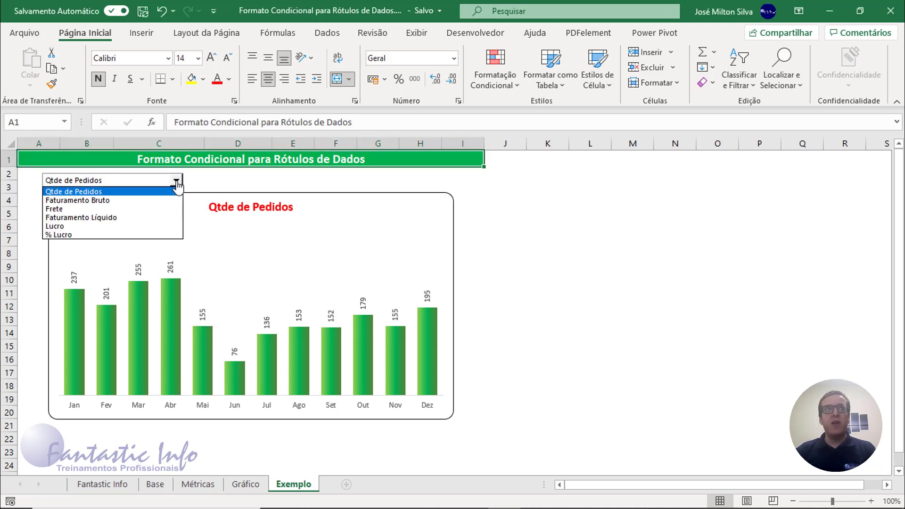
{"action": "left_click", "coordinate": [100, 202]}
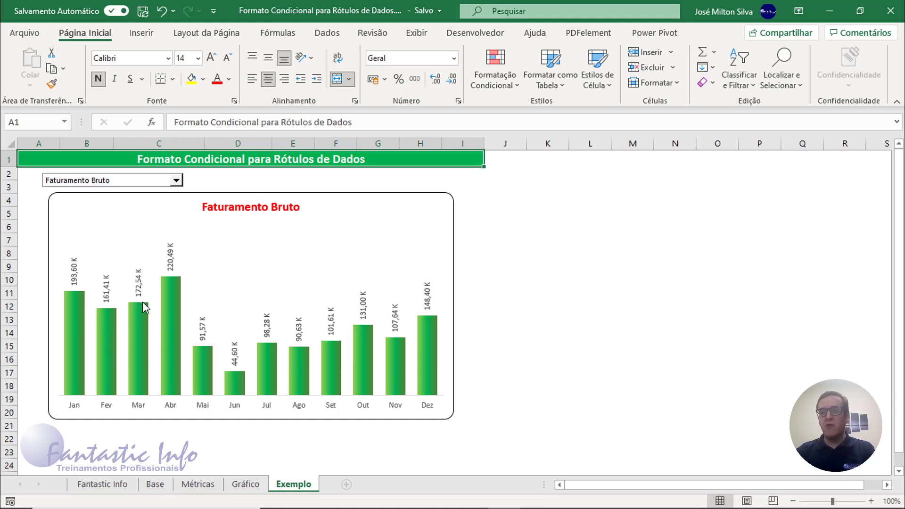
{"action": "left_click", "coordinate": [176, 180]}
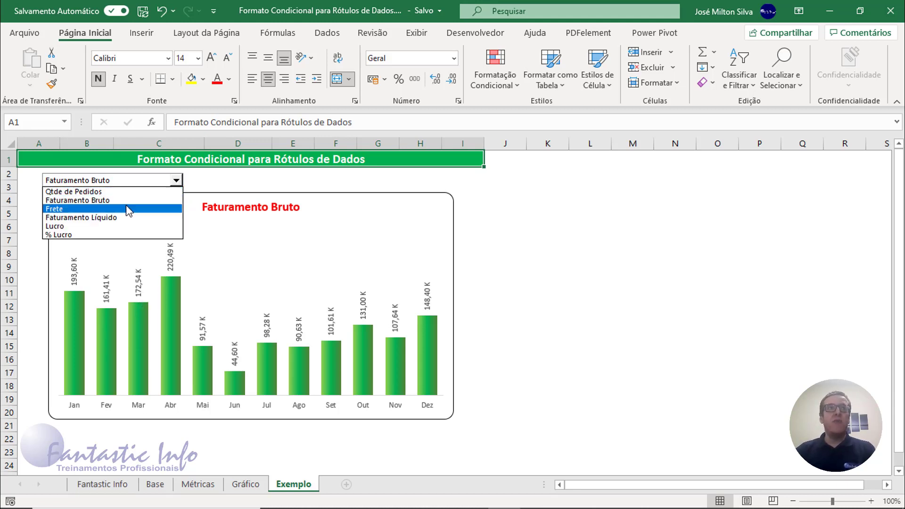
{"action": "left_click", "coordinate": [113, 209]}
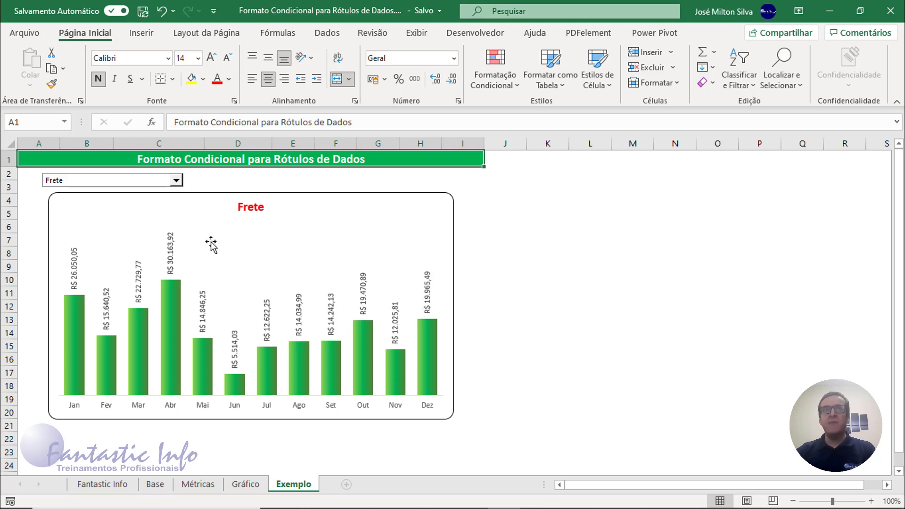
{"action": "left_click", "coordinate": [177, 181]}
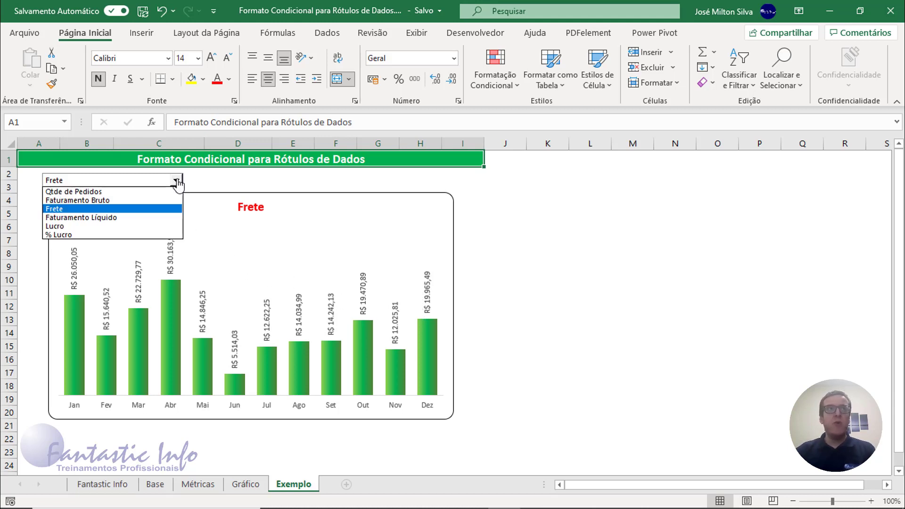
{"action": "left_click", "coordinate": [128, 218]}
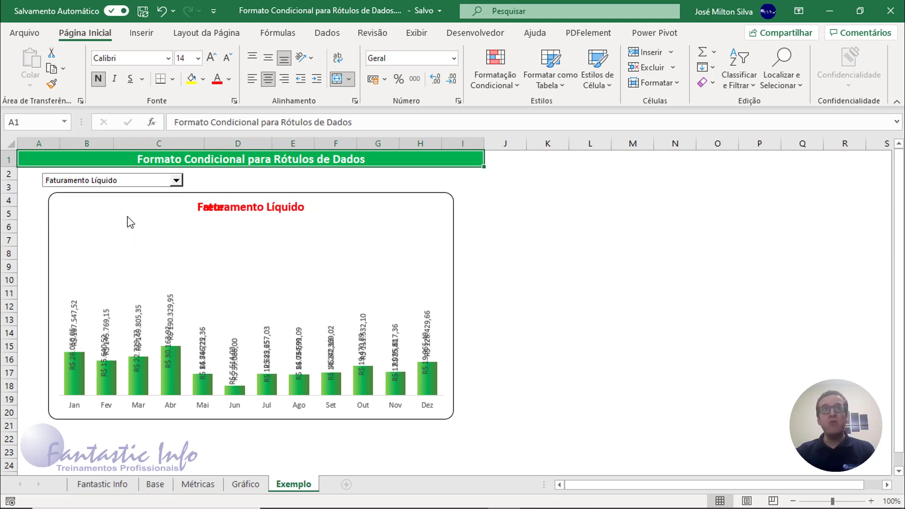
{"action": "left_click", "coordinate": [177, 183]}
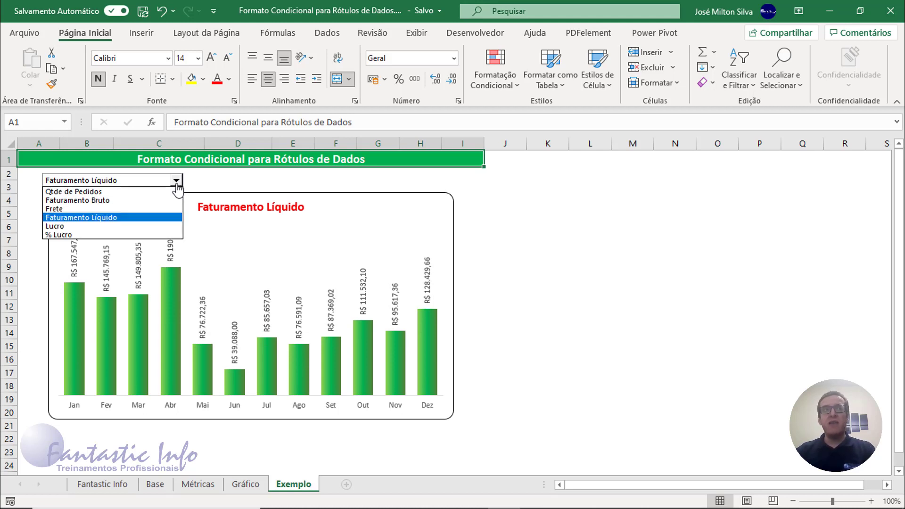
{"action": "left_click", "coordinate": [94, 226]}
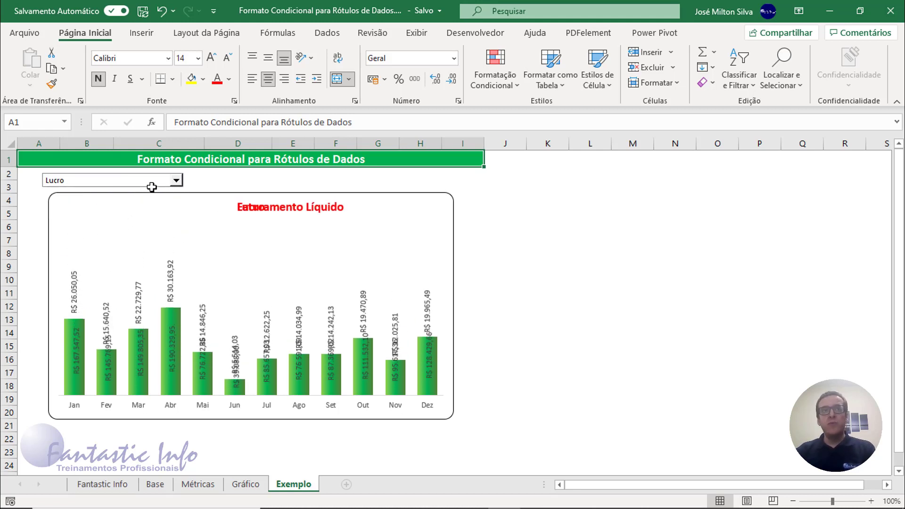
{"action": "left_click", "coordinate": [177, 182]}
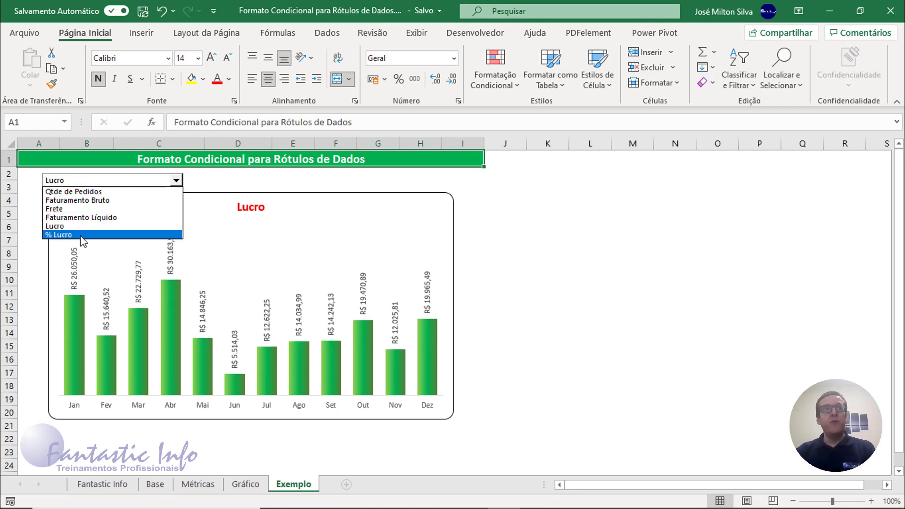
{"action": "left_click", "coordinate": [83, 235]}
{"action": "mouse_move", "coordinate": [138, 290]}
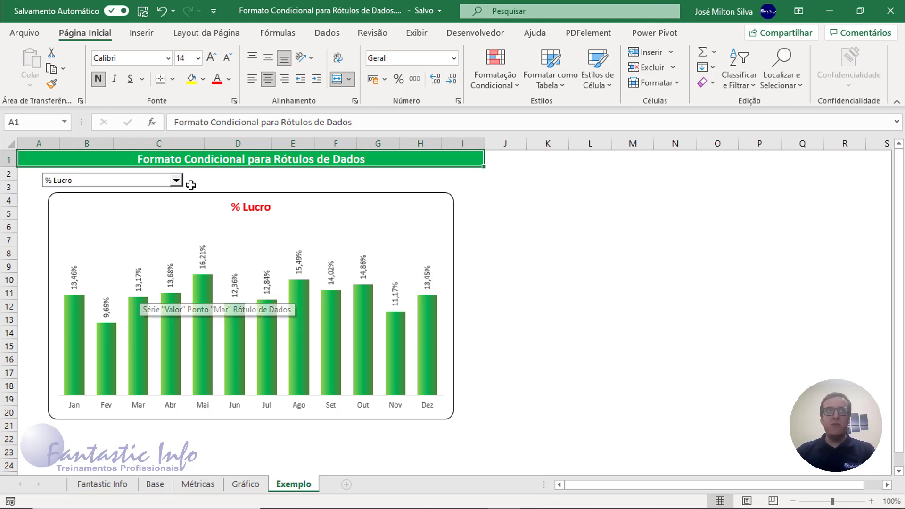
Compare Faturamento Líquido once more, then set the chart back to % Lucro
{"action": "left_click", "coordinate": [177, 181]}
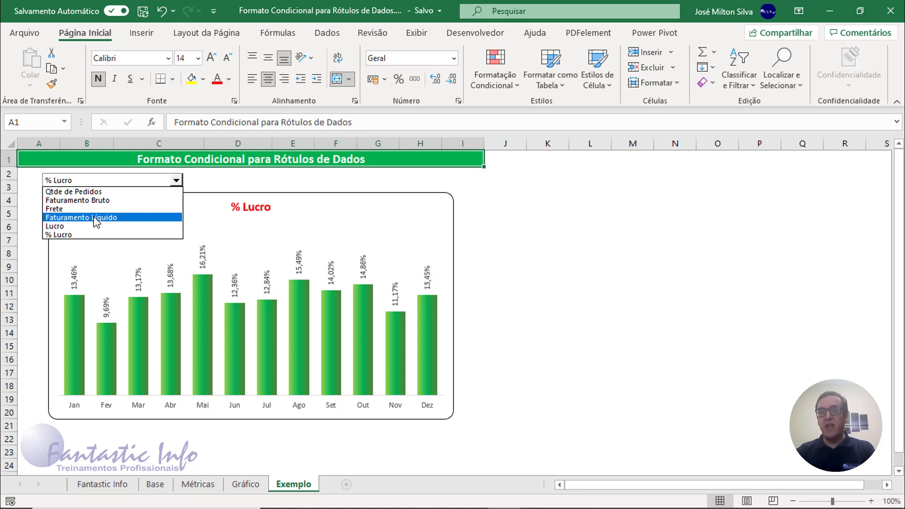
{"action": "left_click", "coordinate": [96, 218]}
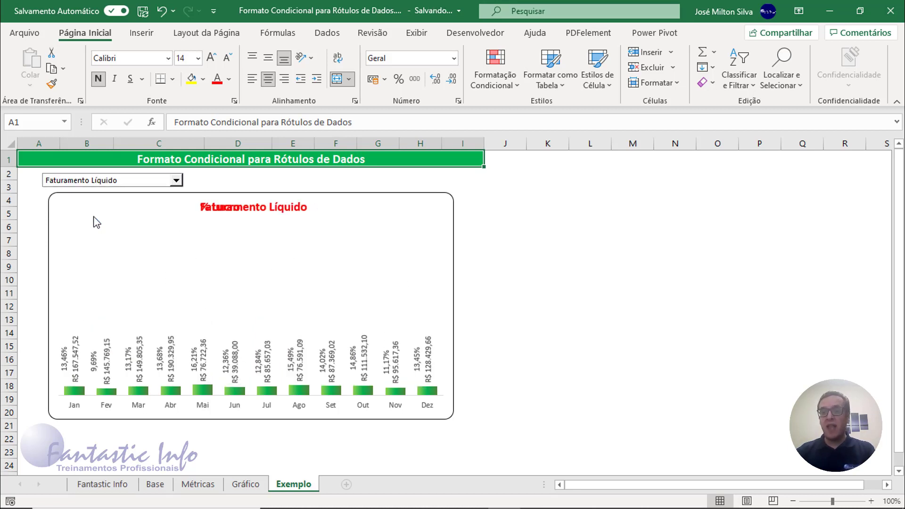
{"action": "left_click", "coordinate": [178, 181]}
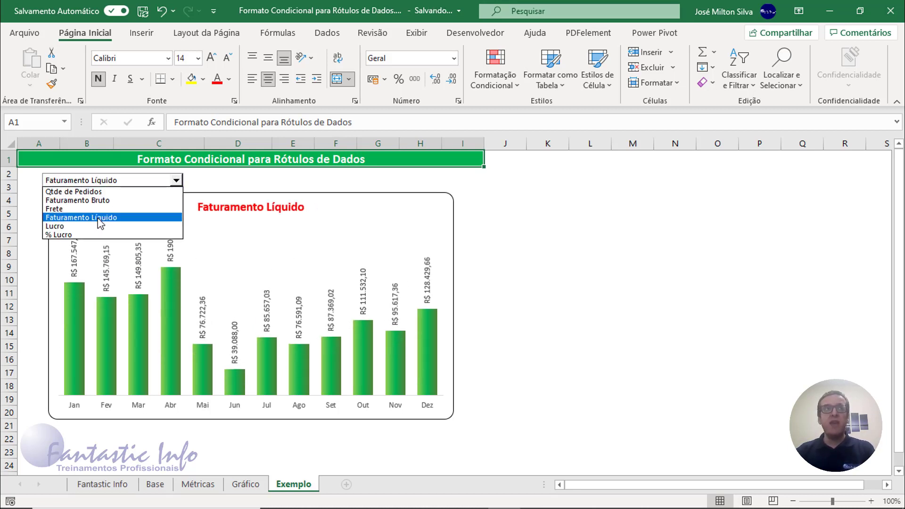
{"action": "left_click", "coordinate": [79, 234]}
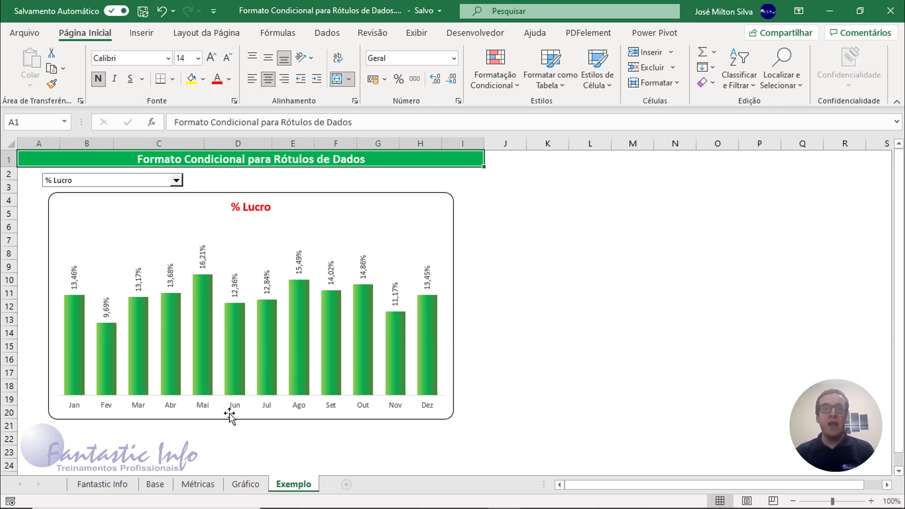
Move from the Base sheet to the Métricas sheet with the monthly table and Formato list
{"action": "left_click", "coordinate": [156, 486]}
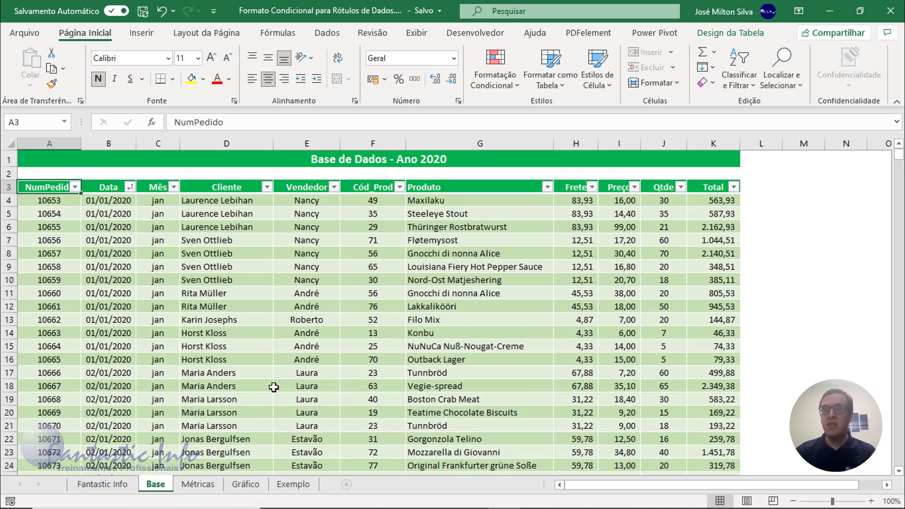
{"action": "left_click", "coordinate": [203, 486]}
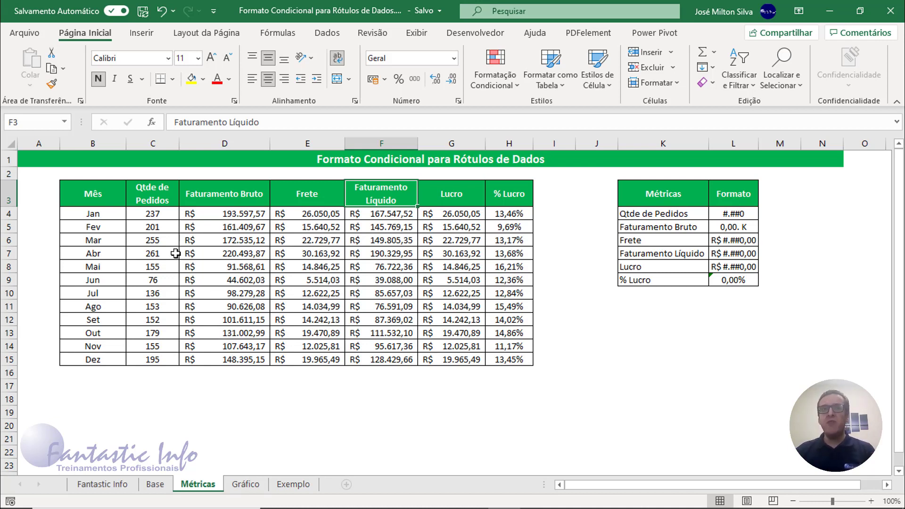
{"action": "left_click", "coordinate": [155, 485]}
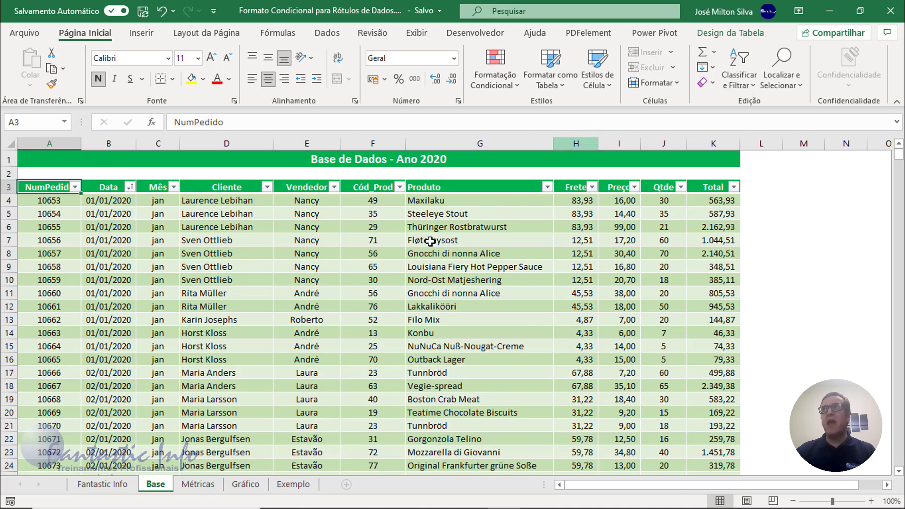
{"action": "left_click", "coordinate": [736, 35]}
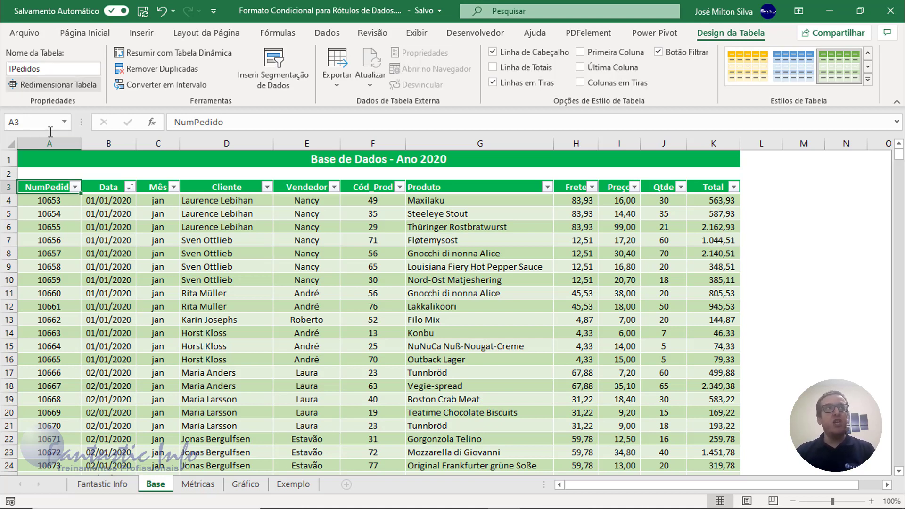
{"action": "left_click_drag", "start_coordinate": [49, 189], "coordinate": [708, 187]}
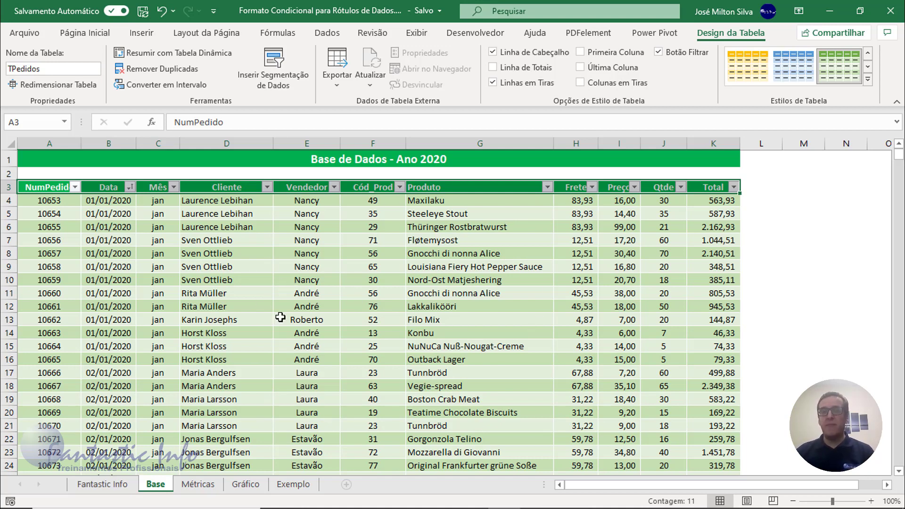
{"action": "left_click", "coordinate": [198, 484]}
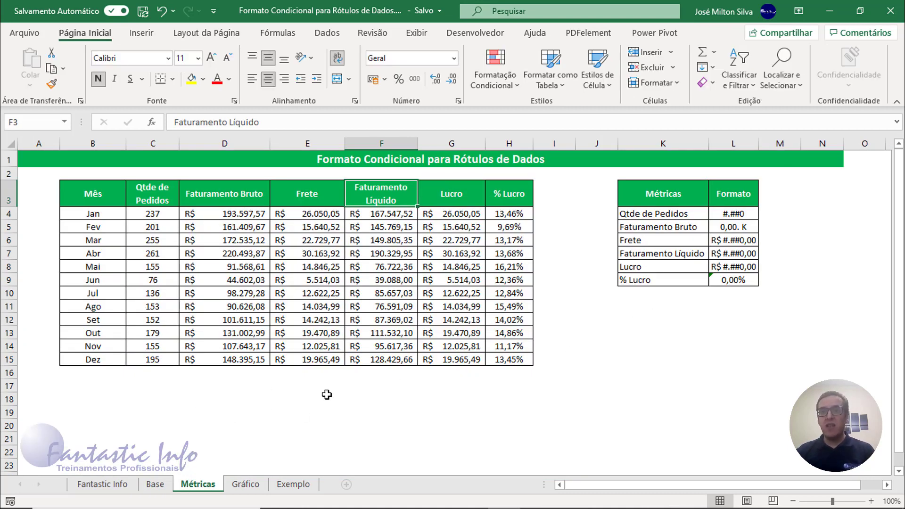
Enter =SOMA(TPedidos[Frete]) in E18 to total the freight as 207.306,10
{"action": "left_click", "coordinate": [310, 396]}
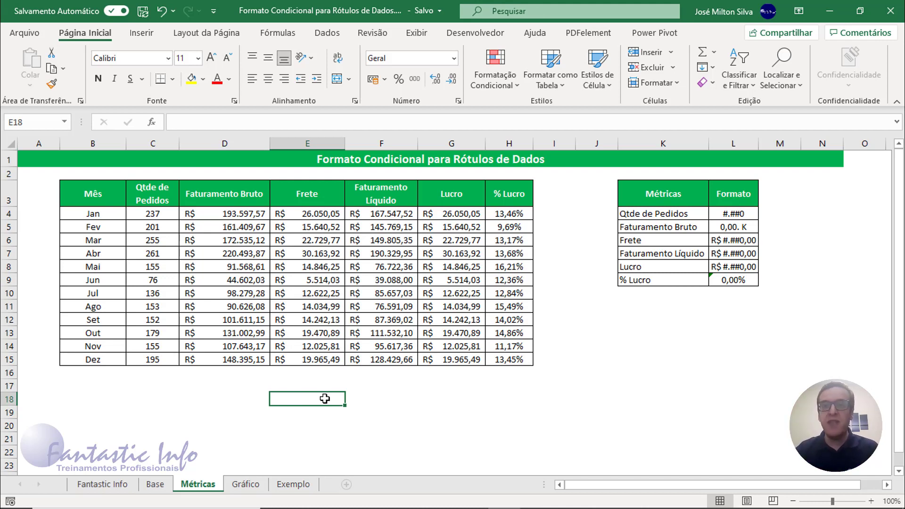
{"action": "type", "text": "=SOMA("}
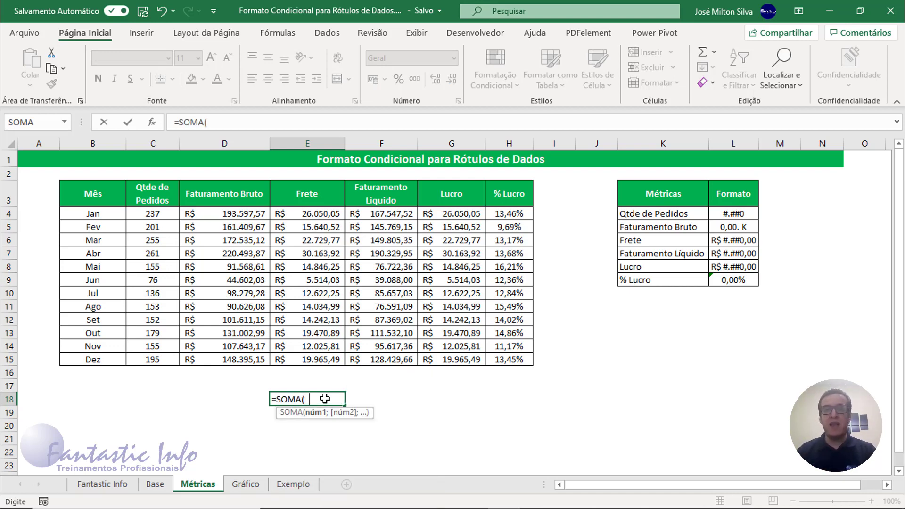
{"action": "type", "text": "TPE"}
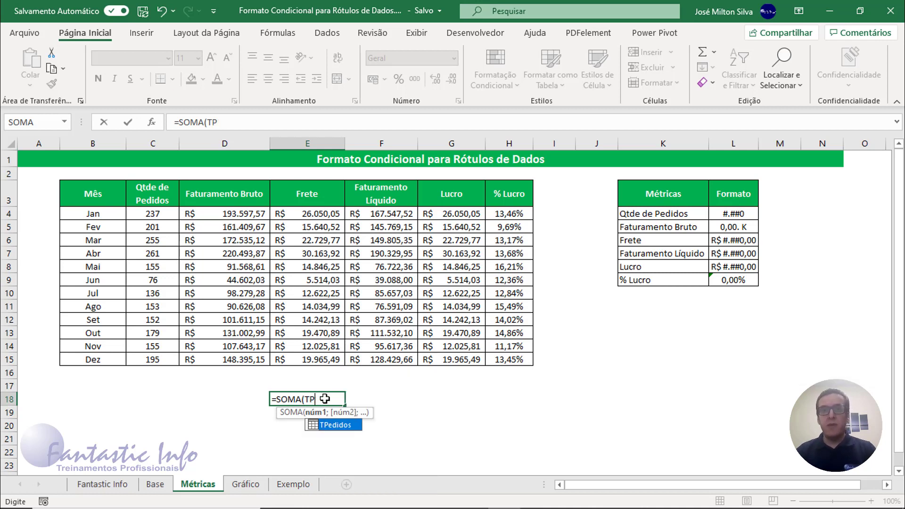
{"action": "double_click", "coordinate": [340, 426]}
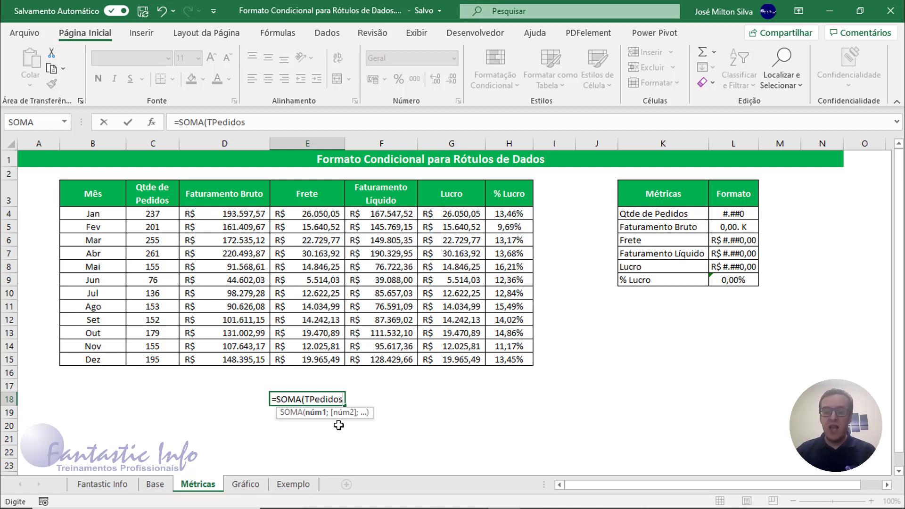
{"action": "type", "text": "["}
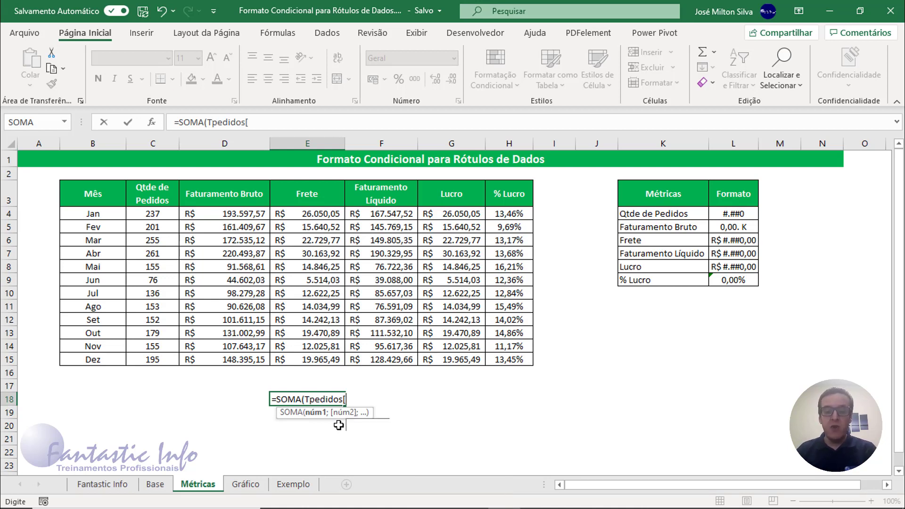
{"action": "type", "text": "TOT"}
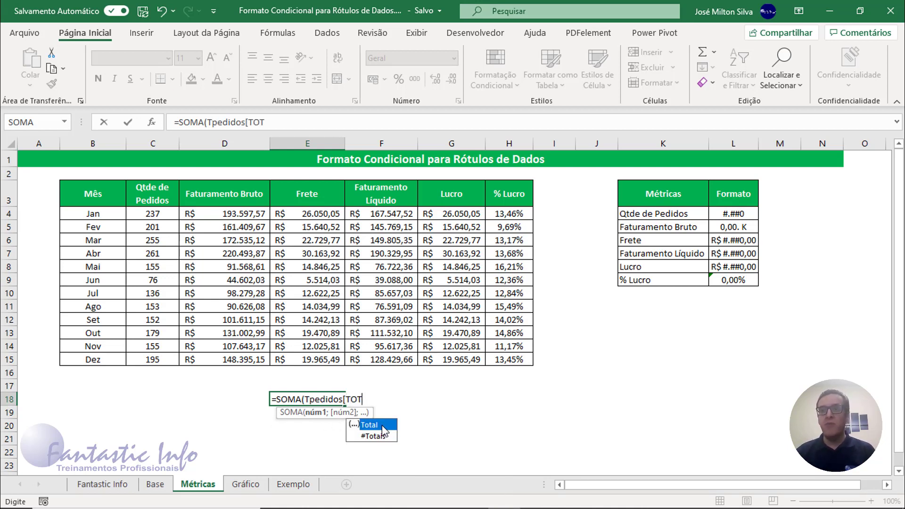
{"action": "double_click", "coordinate": [382, 426]}
{"action": "key", "text": "BackSpace"}
{"action": "key", "text": "BackSpace"}
{"action": "key", "text": "BackSpace"}
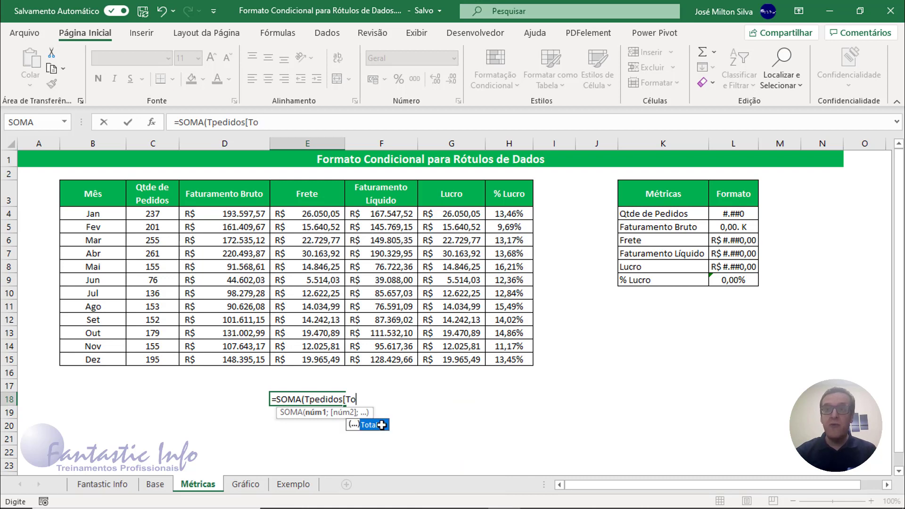
{"action": "key", "text": "BackSpace"}
{"action": "key", "text": "BackSpace"}
{"action": "type", "text": "FRET"}
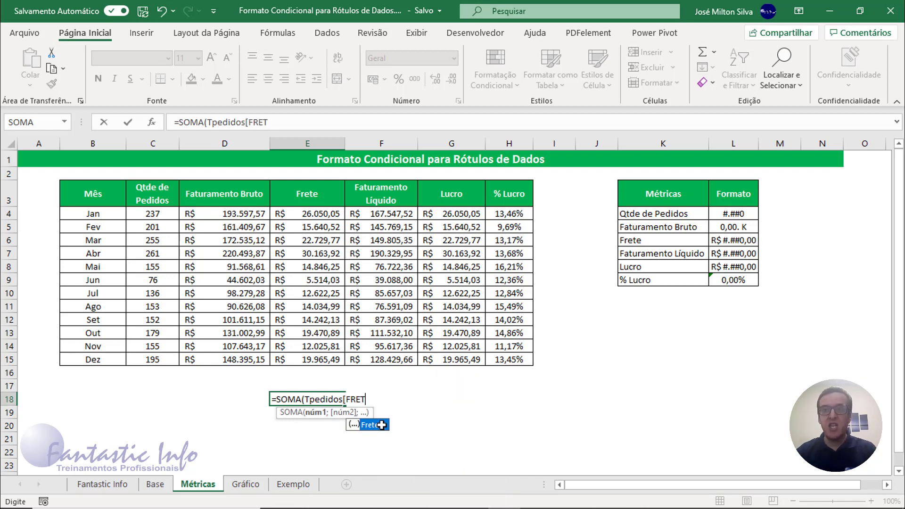
{"action": "type", "text": "E]"}
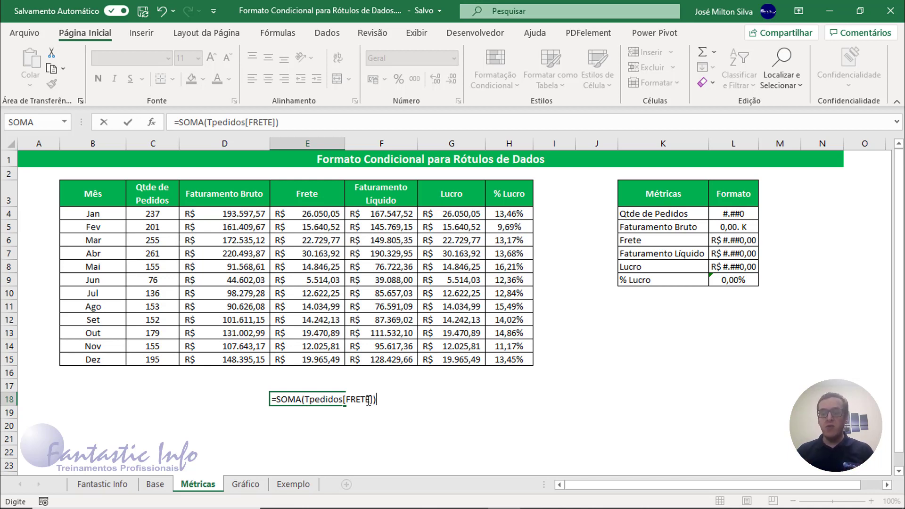
{"action": "key", "text": "ctrl+Return"}
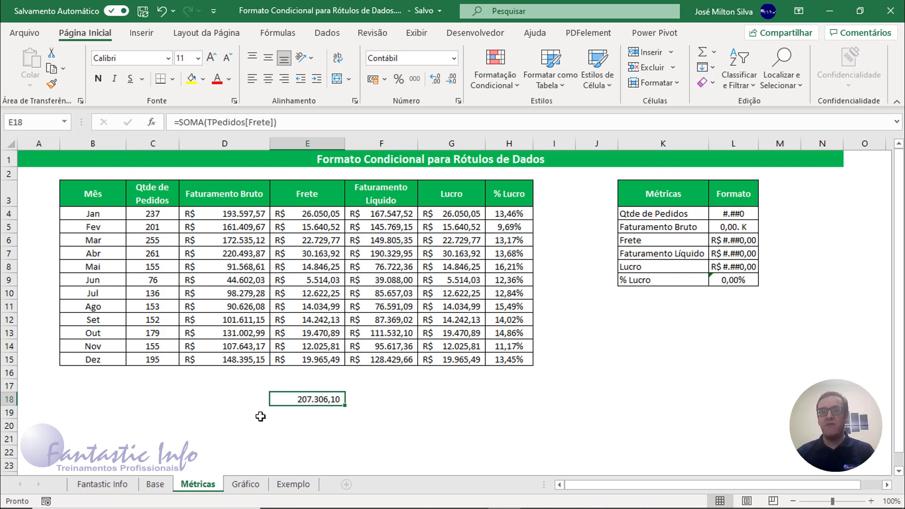
{"action": "left_click", "coordinate": [153, 486]}
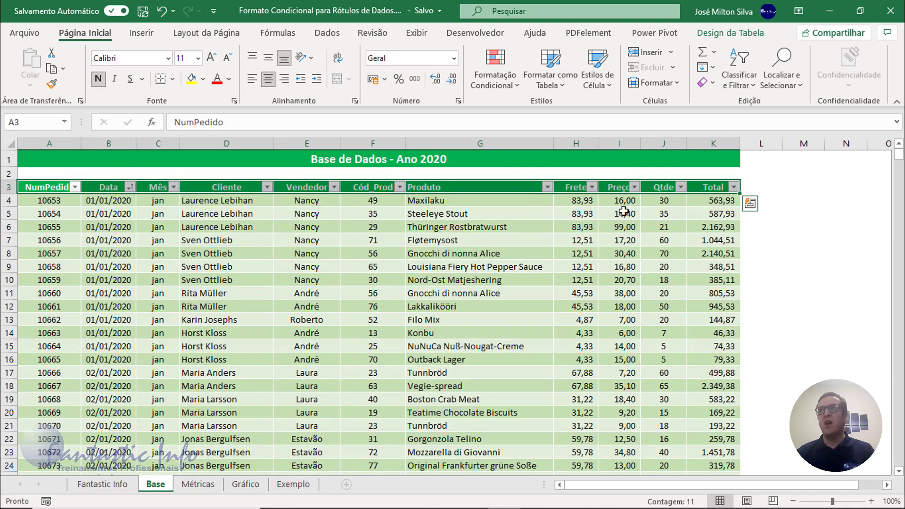
{"action": "left_click", "coordinate": [589, 208]}
{"action": "left_click", "coordinate": [580, 202]}
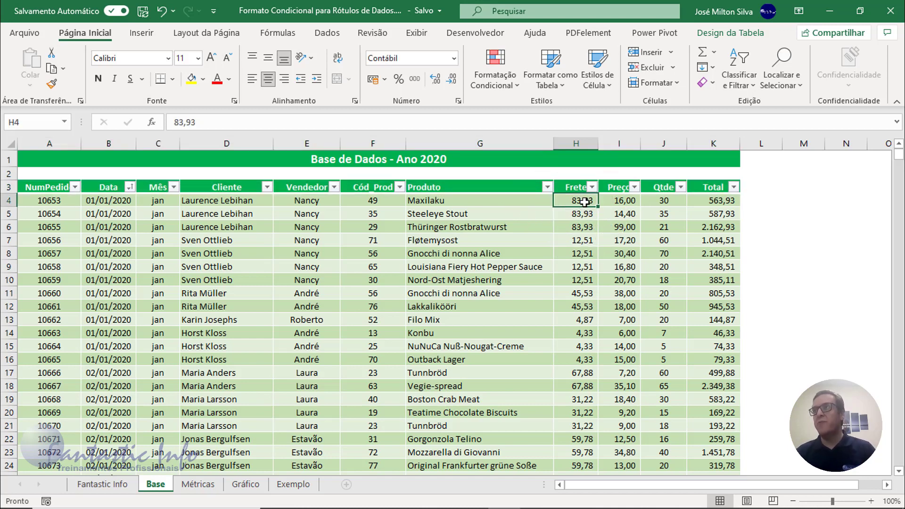
{"action": "key", "text": "ctrl+shift+Down"}
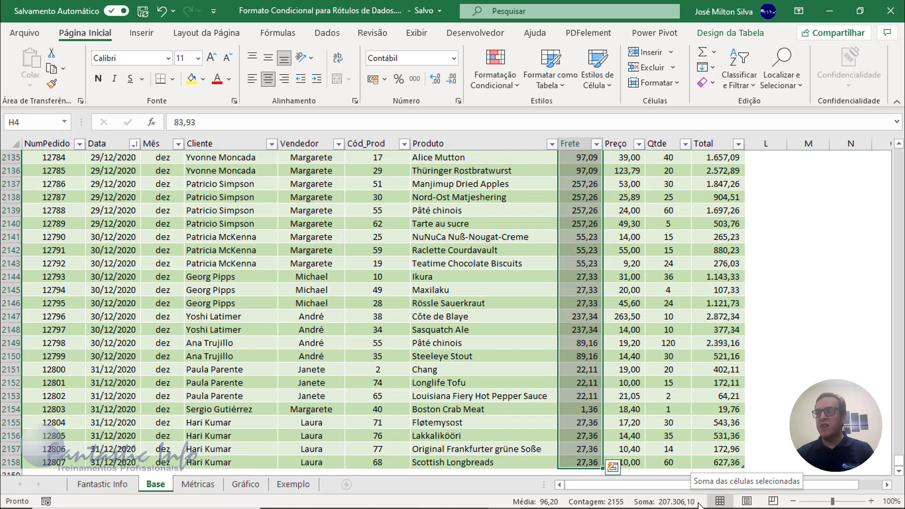
{"action": "key", "text": "ctrl+q"}
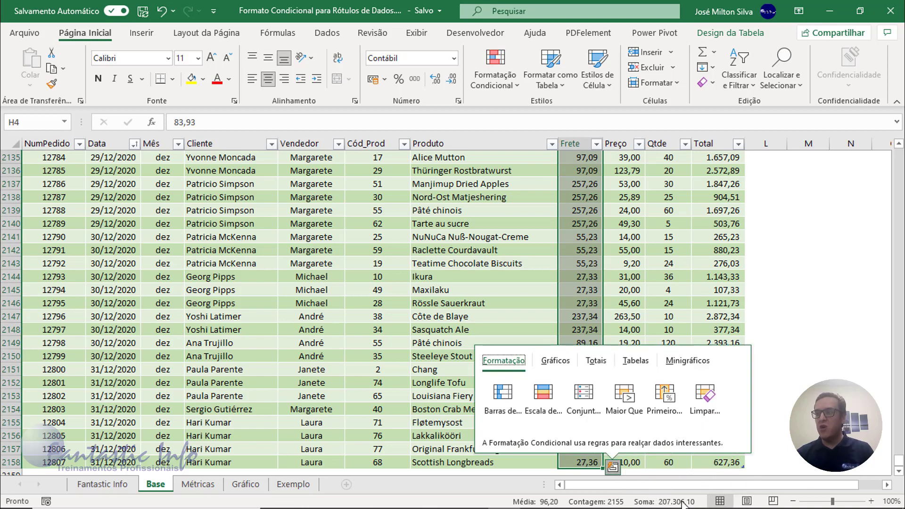
{"action": "key", "text": "Escape"}
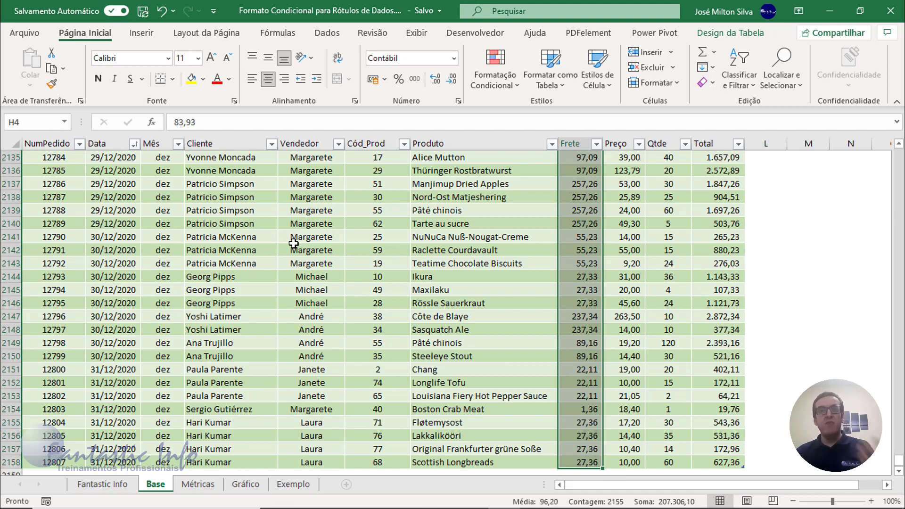
{"action": "key", "text": "ctrl+Home"}
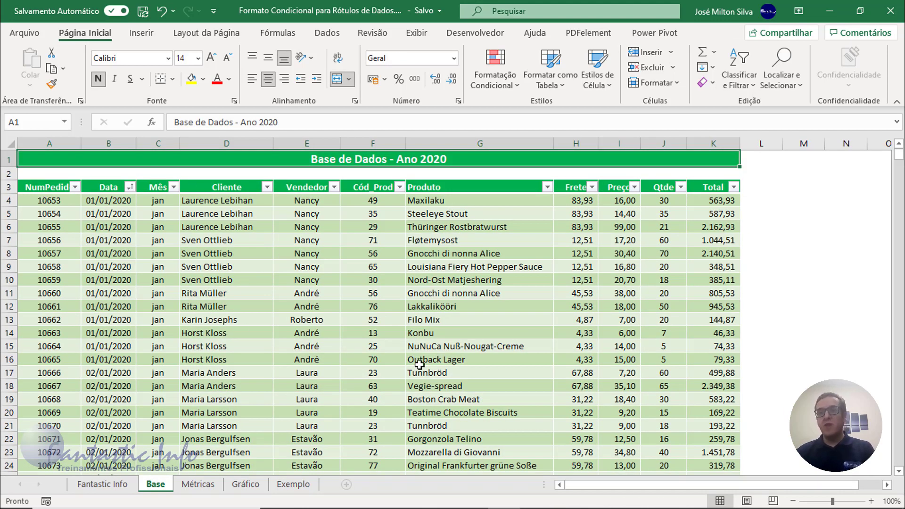
{"action": "left_click", "coordinate": [207, 485]}
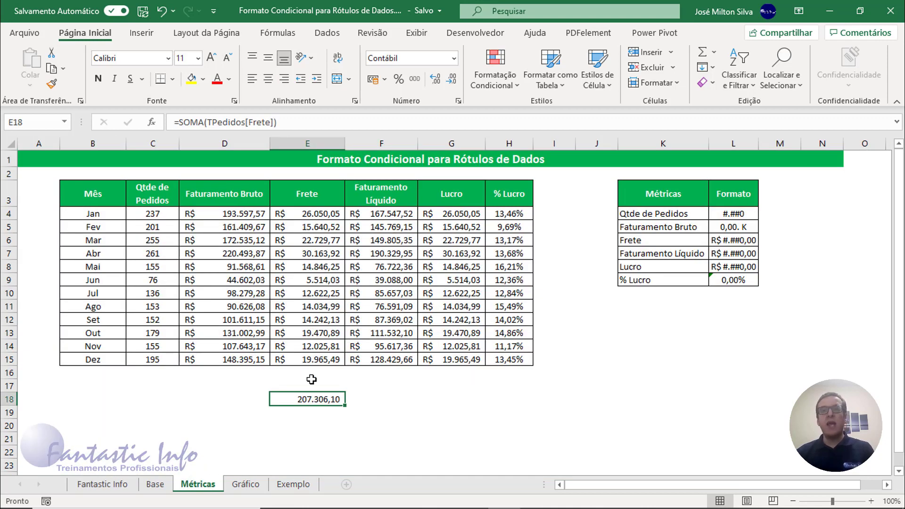
Delete the E18 freight total and fill the C4 order-count formula down to C15
{"action": "key", "text": "Delete"}
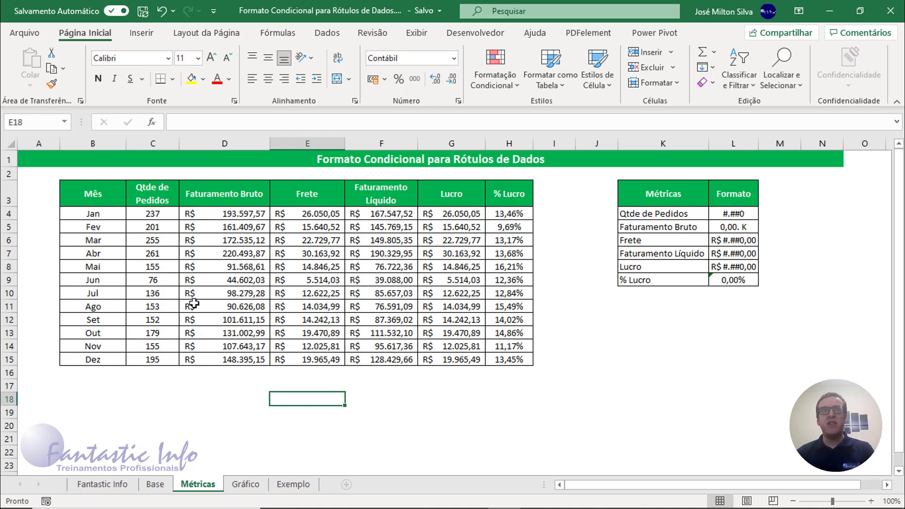
{"action": "left_click", "coordinate": [154, 213]}
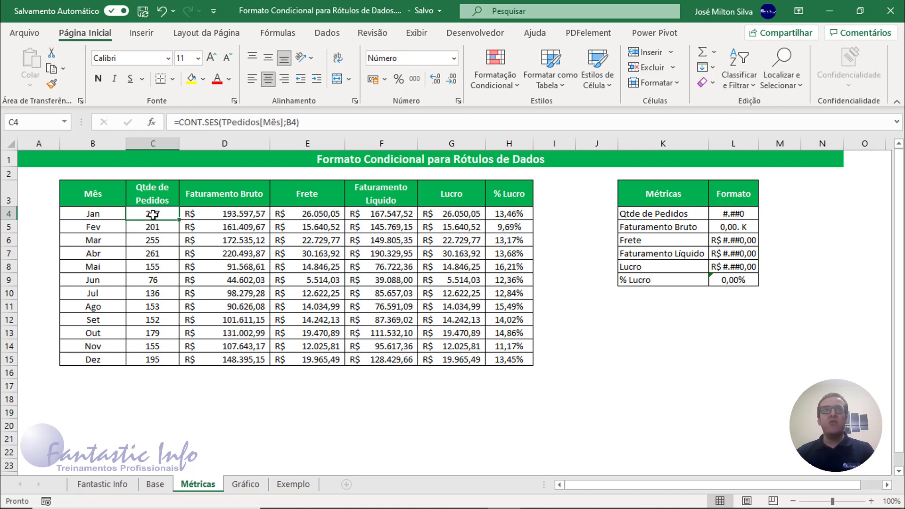
{"action": "double_click", "coordinate": [165, 214]}
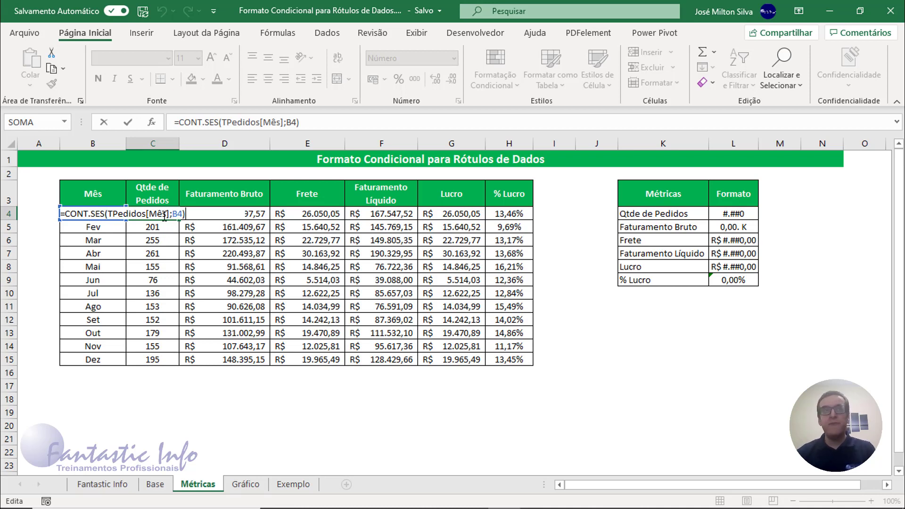
{"action": "key", "text": "Escape"}
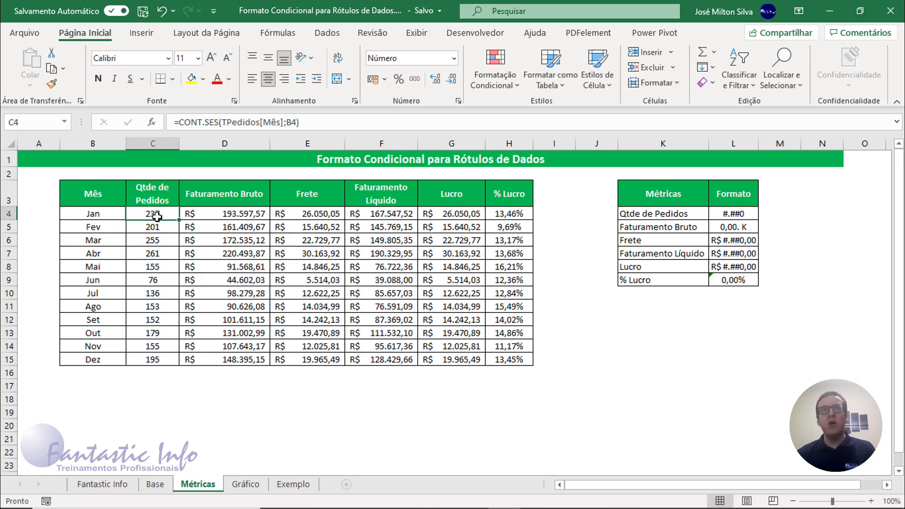
{"action": "left_click_drag", "start_coordinate": [181, 220], "coordinate": [179, 368]}
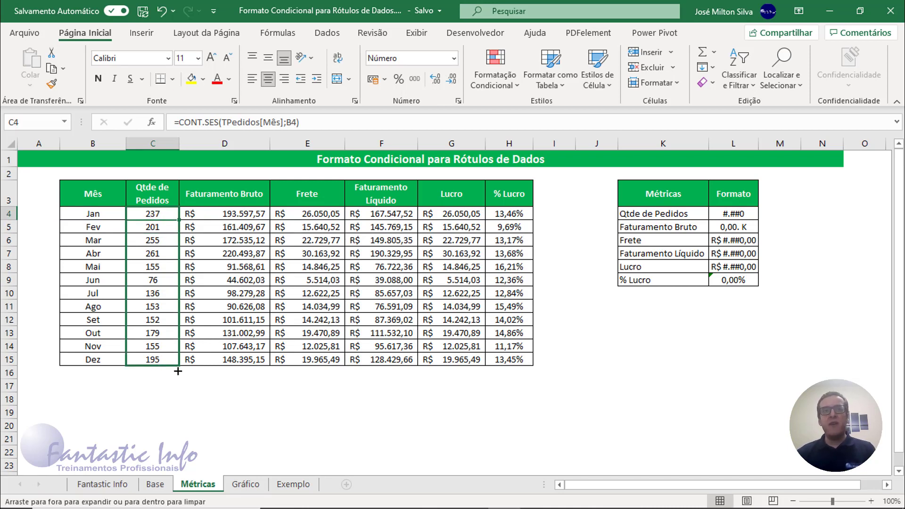
Inspect D4's gross revenue formula summing TPedidos[Total] by TPedidos[Mês] against B4
{"action": "left_click", "coordinate": [231, 217]}
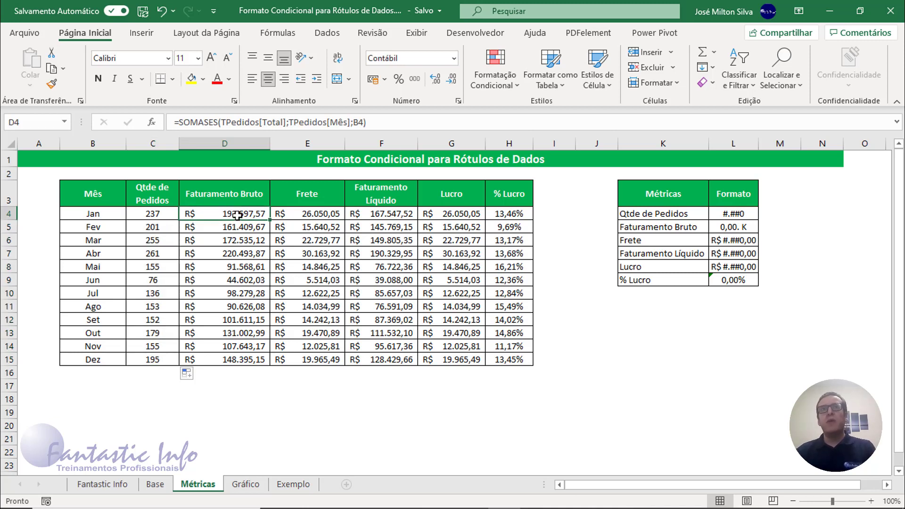
{"action": "double_click", "coordinate": [237, 215]}
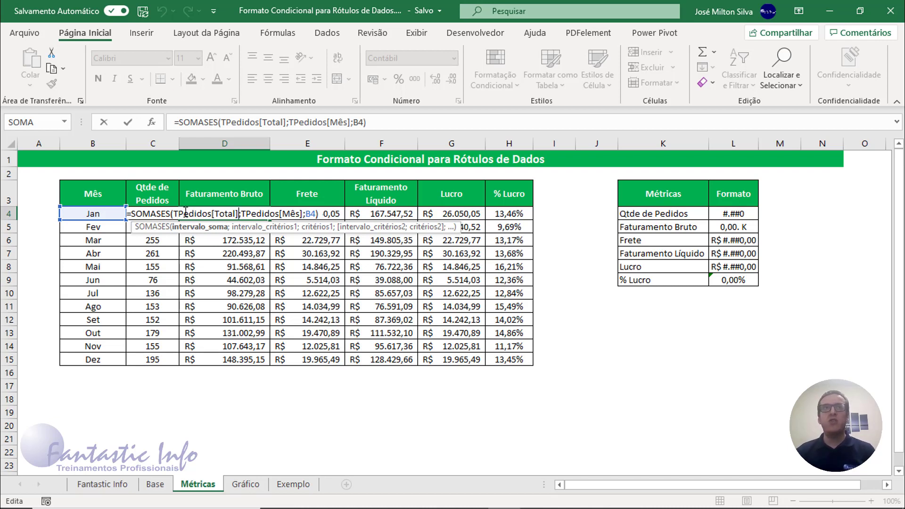
{"action": "left_click_drag", "start_coordinate": [175, 213], "coordinate": [237, 216]}
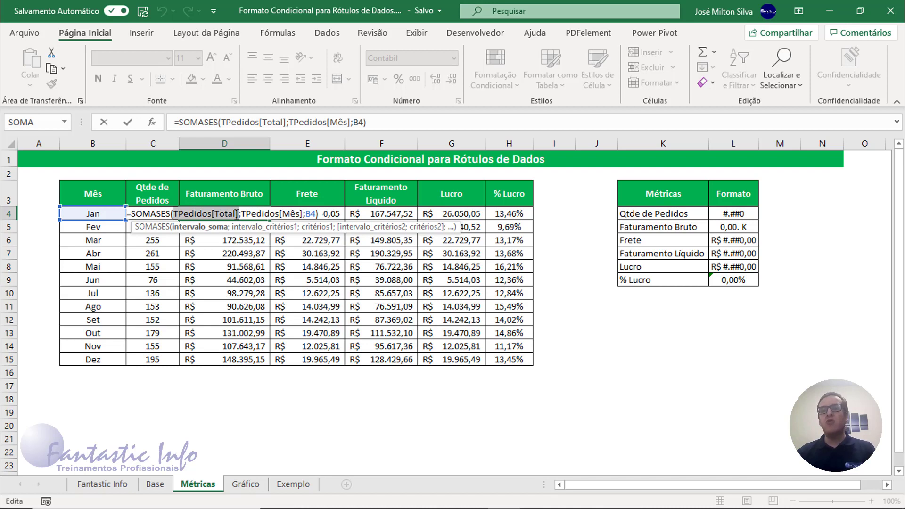
{"action": "left_click_drag", "start_coordinate": [242, 214], "coordinate": [303, 213]}
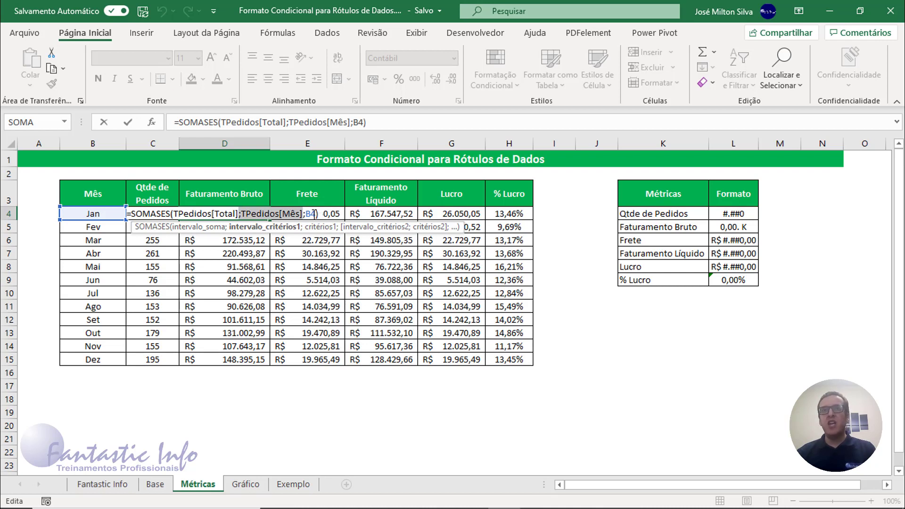
{"action": "left_click", "coordinate": [310, 213]}
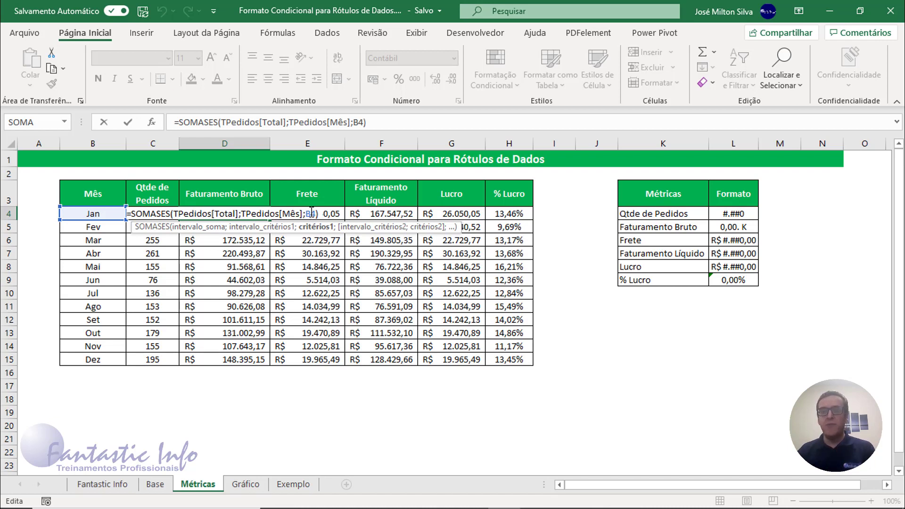
{"action": "key", "text": "Escape"}
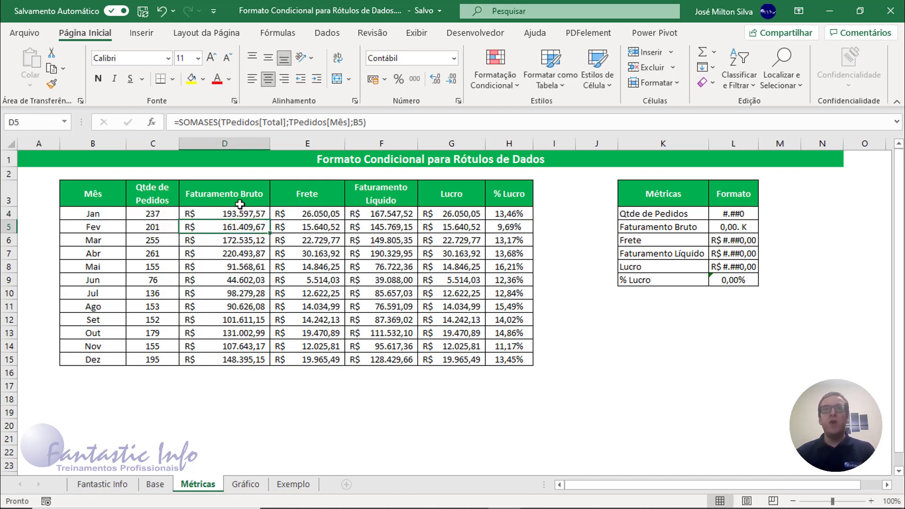
Review the freight E4, net revenue F4 (=D4-E4) and profit G4 (=D4-F4) formulas
{"action": "left_click", "coordinate": [311, 218]}
{"action": "double_click", "coordinate": [323, 216]}
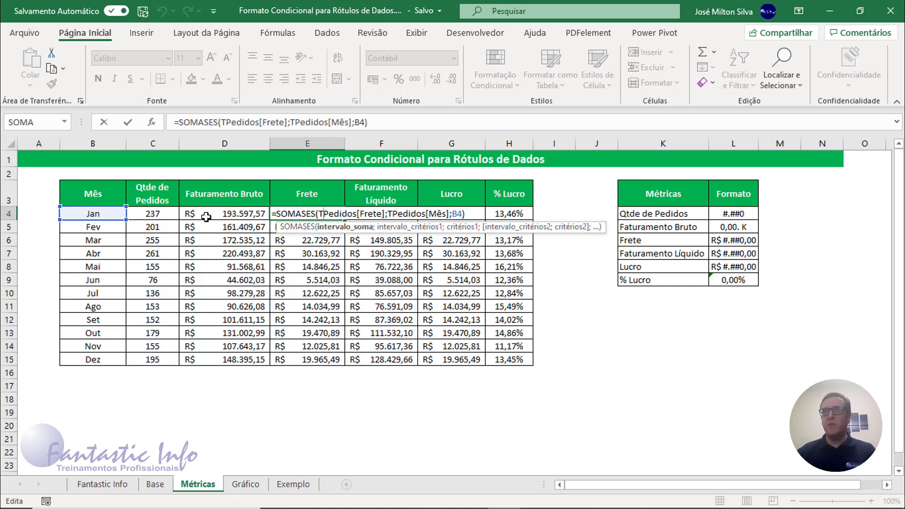
{"action": "left_click", "coordinate": [391, 215]}
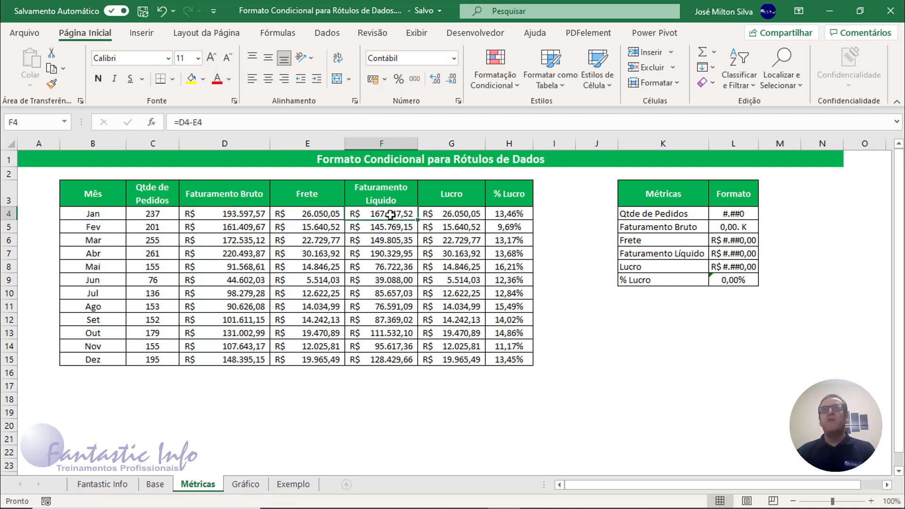
{"action": "double_click", "coordinate": [390, 215]}
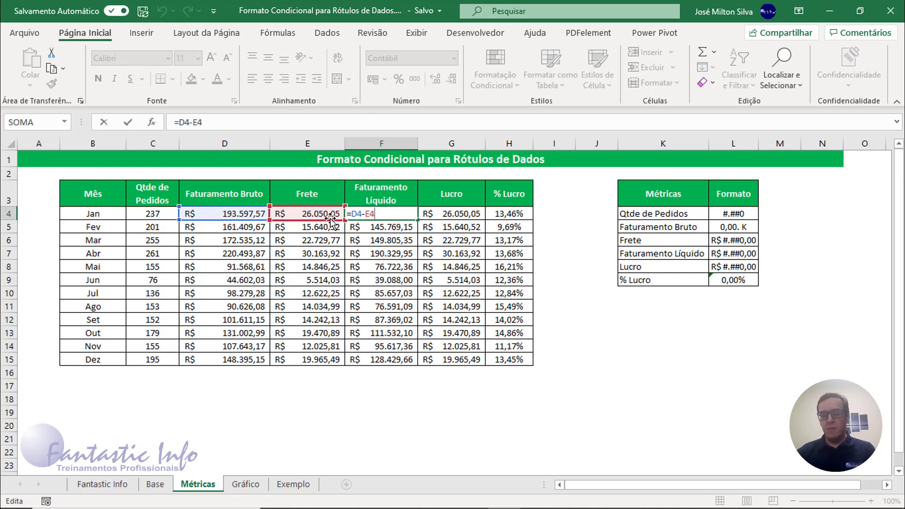
{"action": "left_click", "coordinate": [439, 215]}
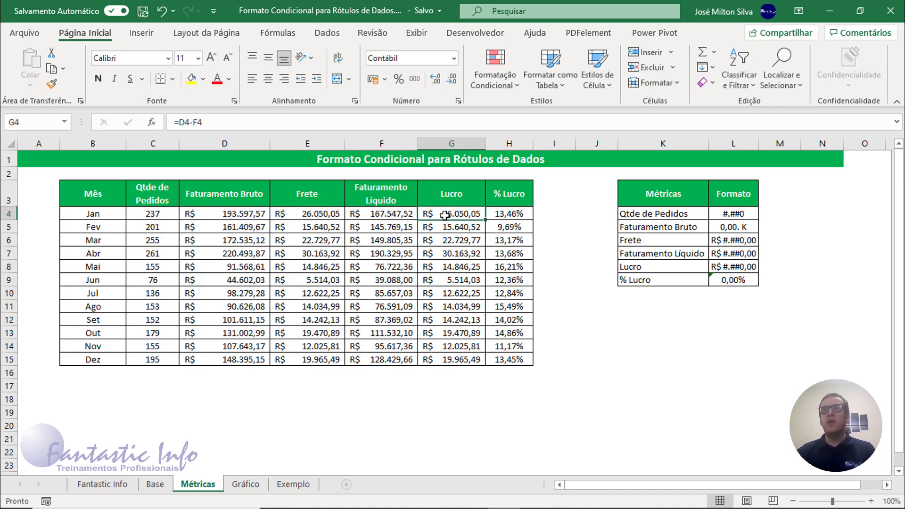
{"action": "double_click", "coordinate": [445, 216]}
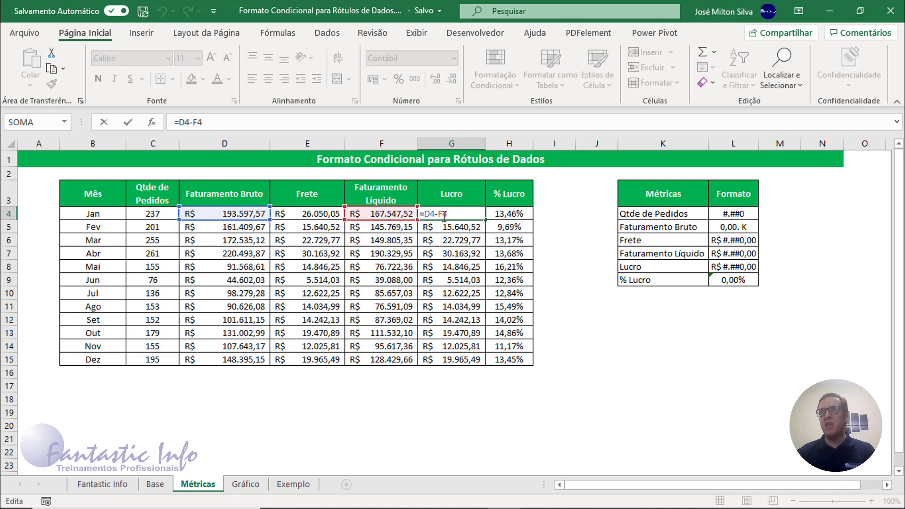
{"action": "key", "text": "Tab"}
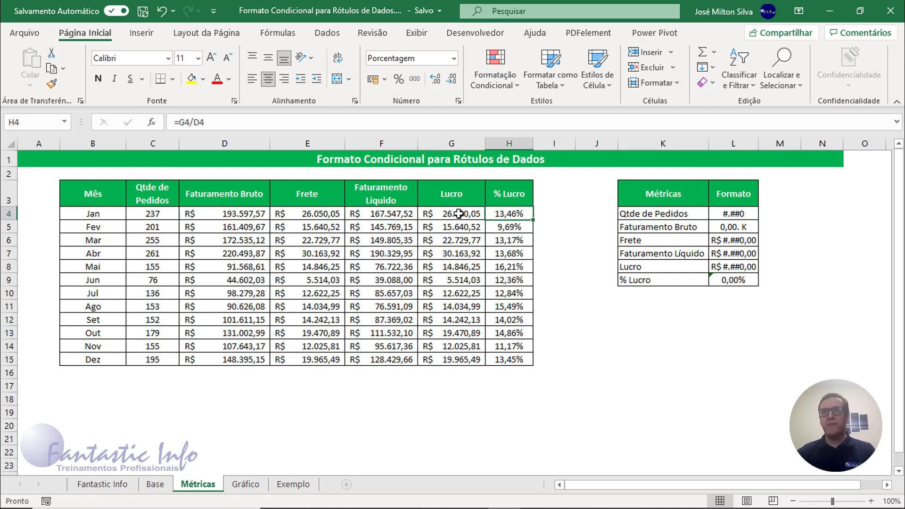
Check the profit percentage formula =G4/D4 in H4 against the profit cell
{"action": "left_click", "coordinate": [459, 215]}
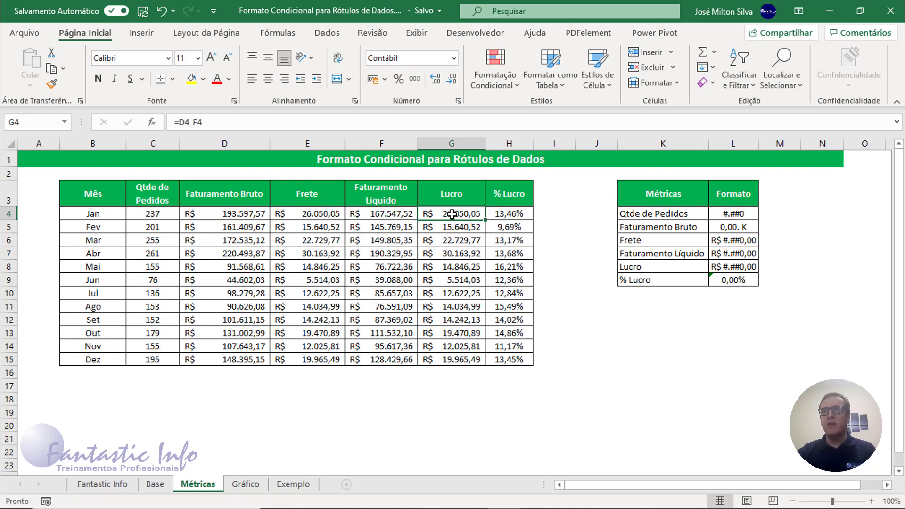
{"action": "left_click", "coordinate": [499, 214]}
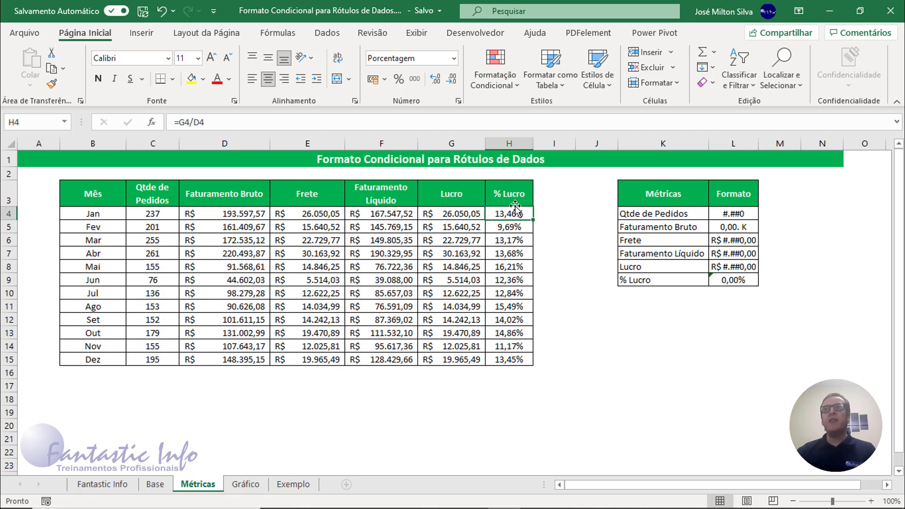
{"action": "left_click", "coordinate": [456, 214]}
{"action": "left_click", "coordinate": [507, 218]}
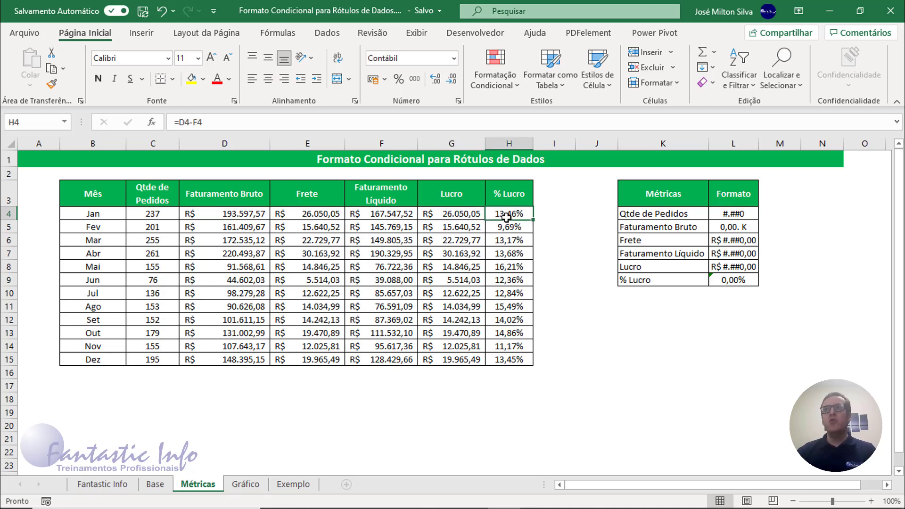
{"action": "double_click", "coordinate": [507, 218]}
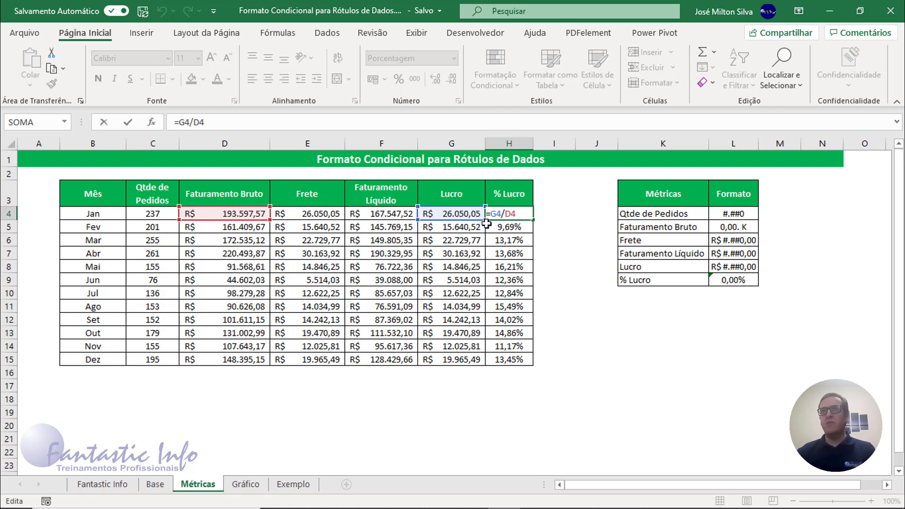
{"action": "key", "text": "Return"}
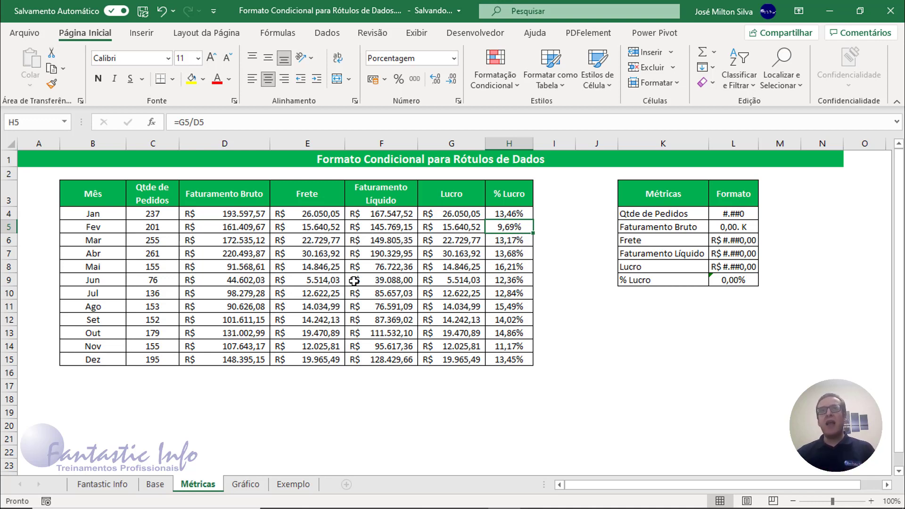
{"action": "left_click_drag", "start_coordinate": [145, 214], "coordinate": [162, 361]}
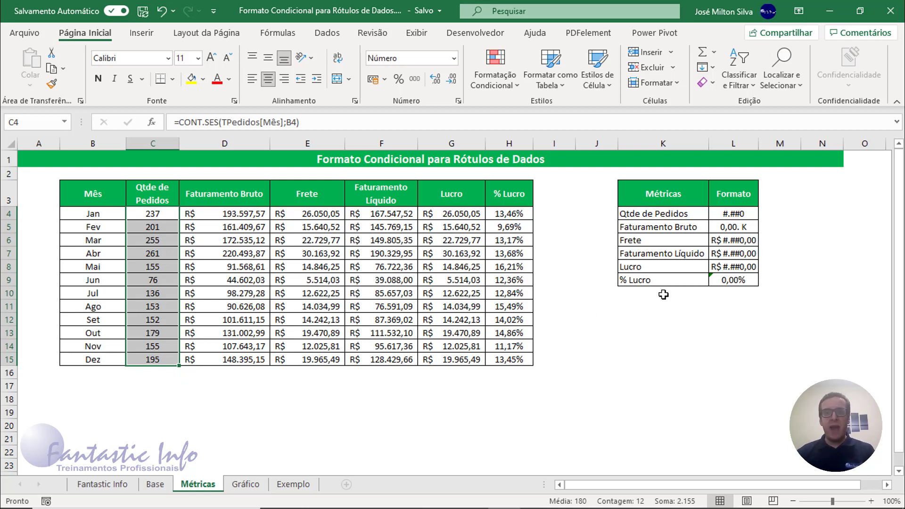
{"action": "left_click_drag", "start_coordinate": [654, 216], "coordinate": [654, 280]}
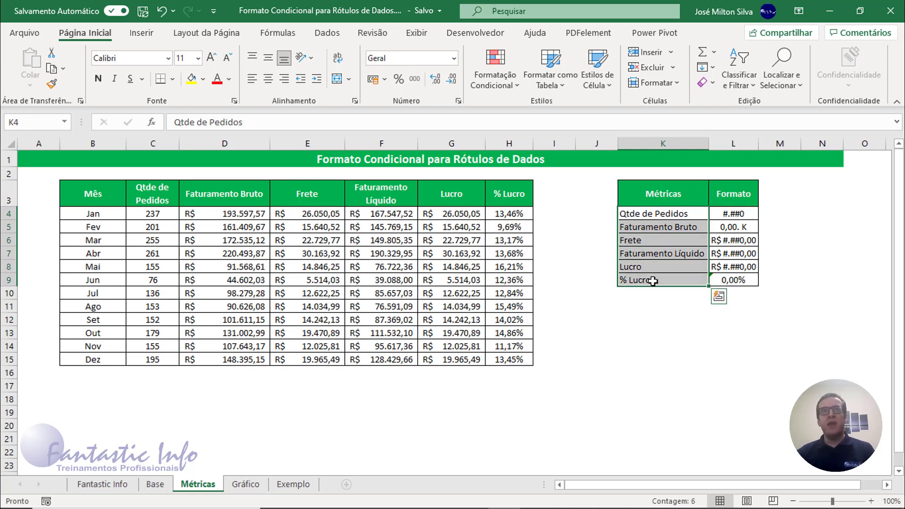
{"action": "left_click_drag", "start_coordinate": [108, 201], "coordinate": [512, 198]}
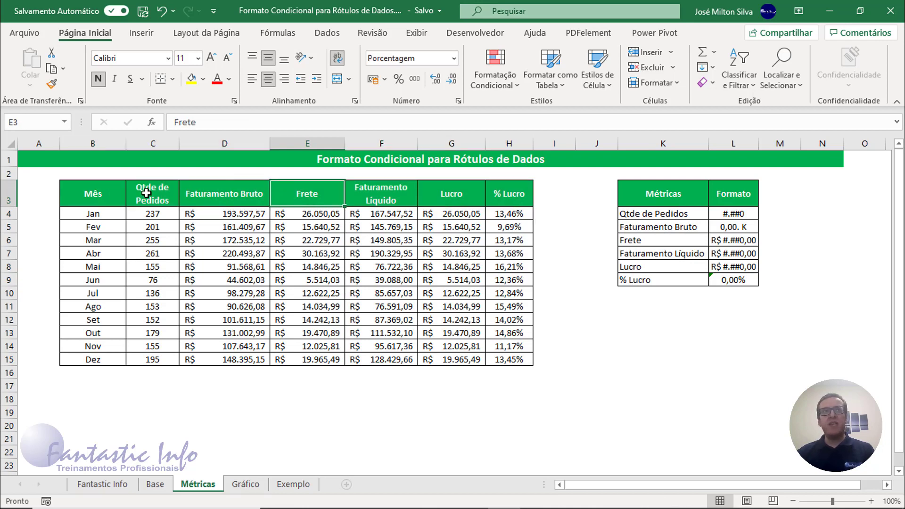
{"action": "left_click_drag", "start_coordinate": [148, 194], "coordinate": [509, 194]}
{"action": "left_click", "coordinate": [697, 210]}
{"action": "left_click", "coordinate": [732, 212]}
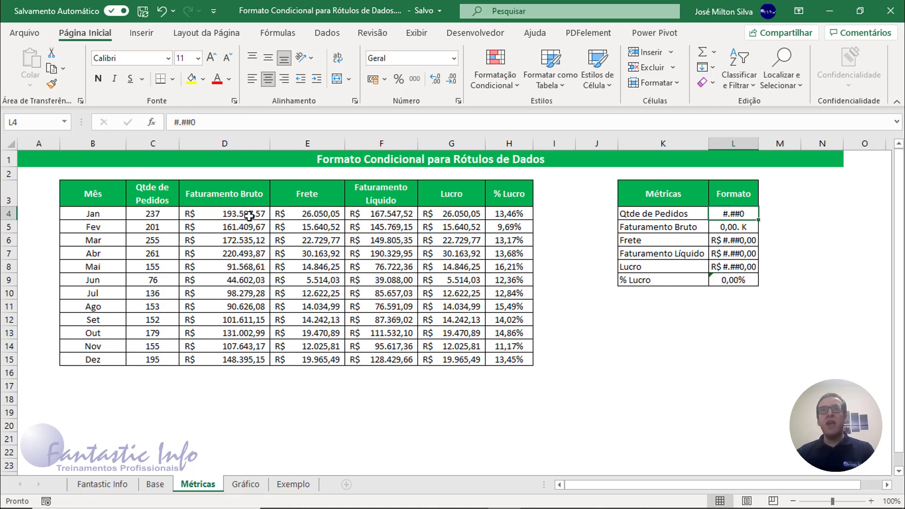
{"action": "left_click_drag", "start_coordinate": [513, 213], "coordinate": [511, 360]}
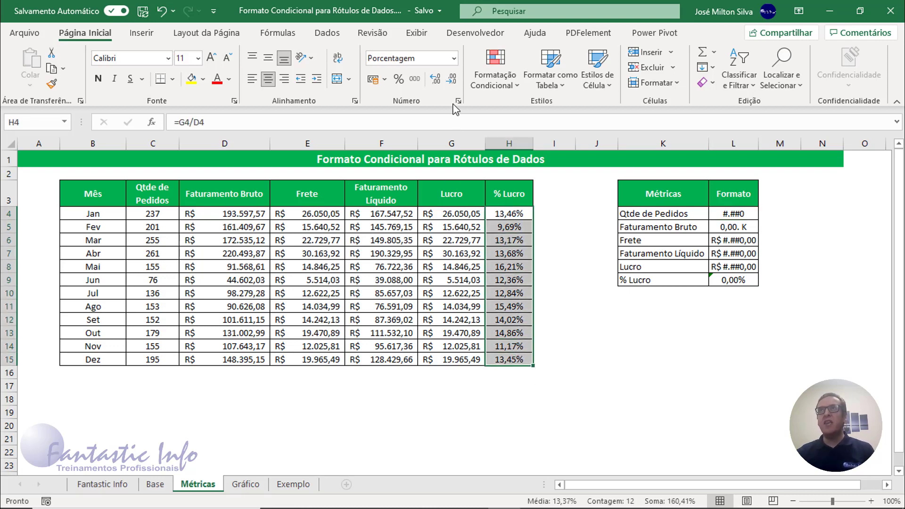
{"action": "key", "text": "ctrl+q"}
{"action": "key", "text": "Escape"}
{"action": "left_click", "coordinate": [458, 100]}
{"action": "left_click", "coordinate": [354, 322]}
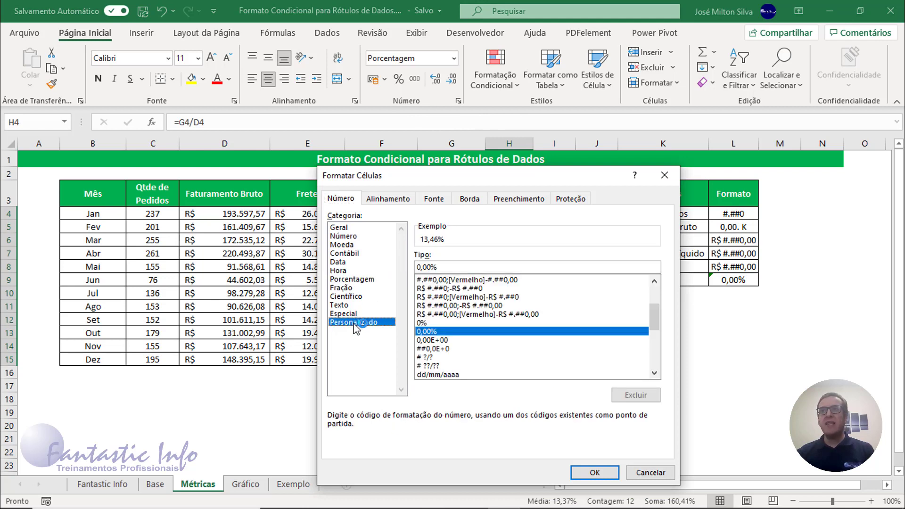
{"action": "left_click", "coordinate": [433, 269]}
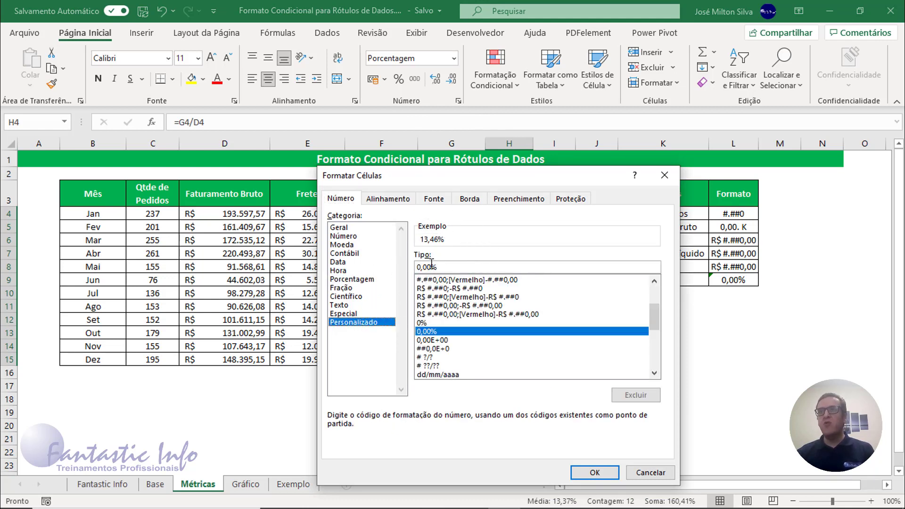
{"action": "left_click", "coordinate": [434, 267]}
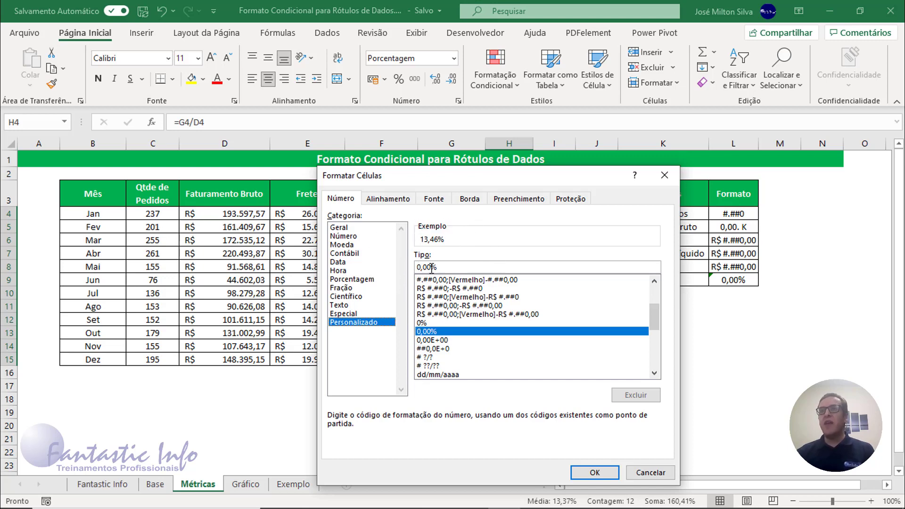
{"action": "left_click", "coordinate": [665, 175]}
{"action": "left_click", "coordinate": [734, 217]}
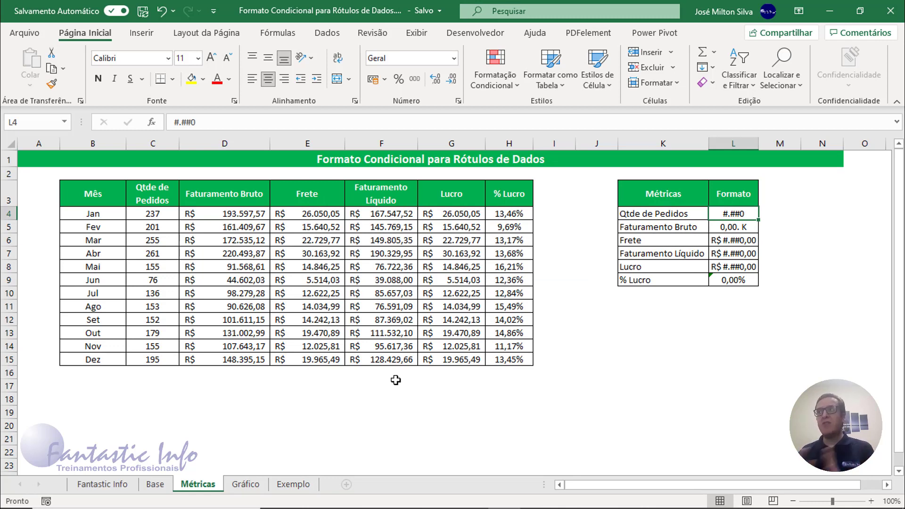
{"action": "left_click", "coordinate": [645, 213]}
{"action": "left_click_drag", "start_coordinate": [644, 240], "coordinate": [644, 254]}
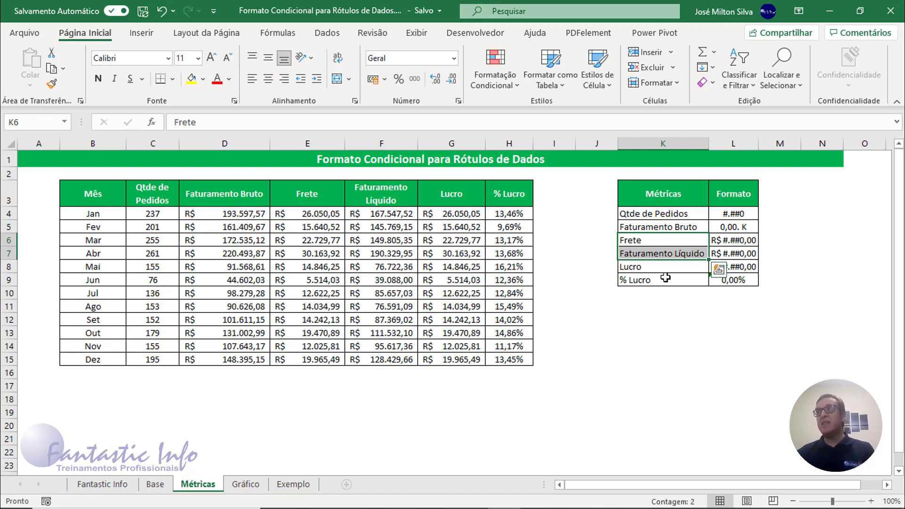
{"action": "left_click", "coordinate": [679, 196]}
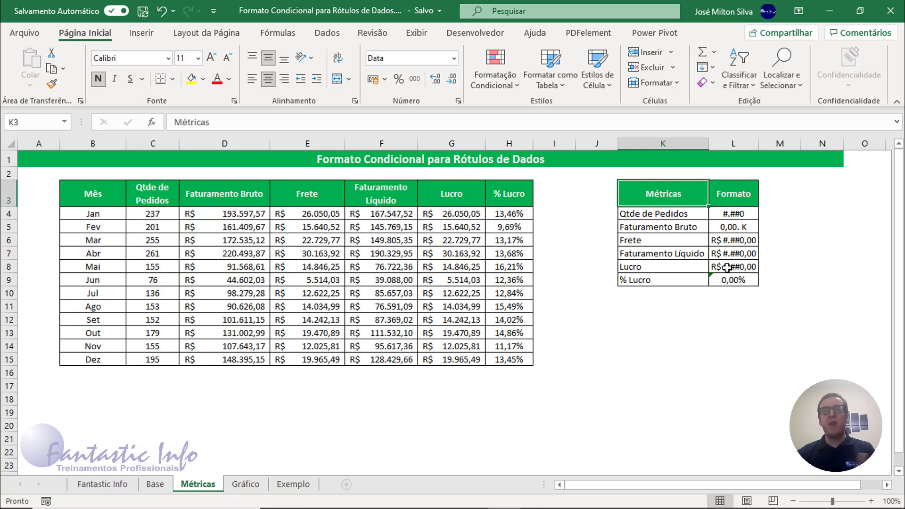
{"action": "left_click", "coordinate": [732, 215]}
{"action": "left_click", "coordinate": [735, 227]}
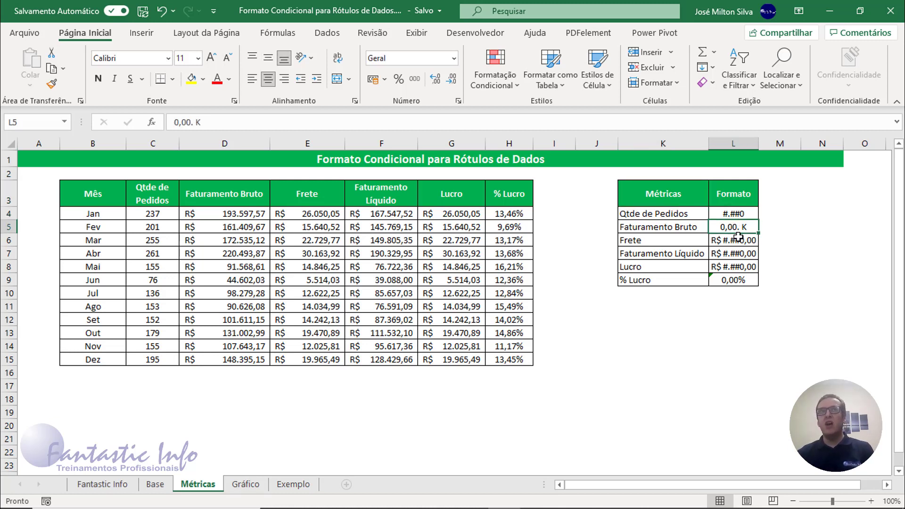
{"action": "left_click", "coordinate": [738, 239]}
{"action": "left_click", "coordinate": [730, 228]}
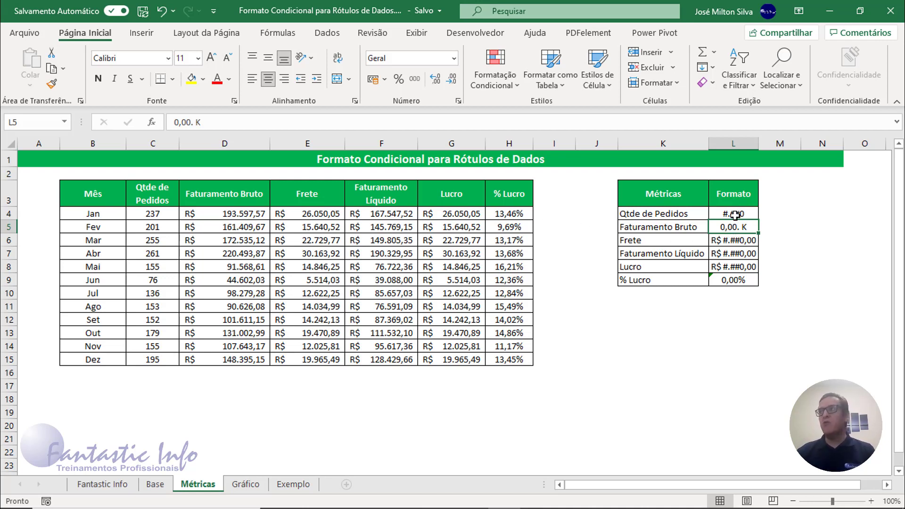
{"action": "left_click_drag", "start_coordinate": [733, 213], "coordinate": [733, 268]}
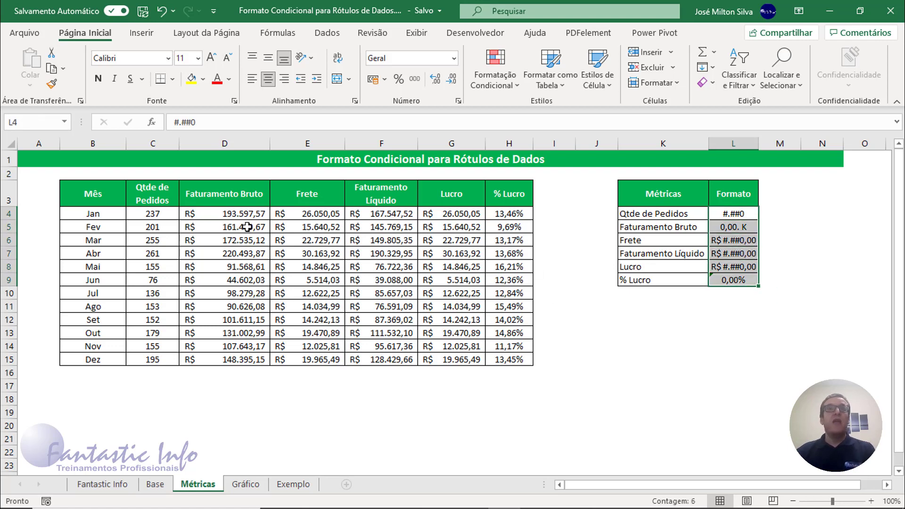
{"action": "left_click", "coordinate": [240, 210]}
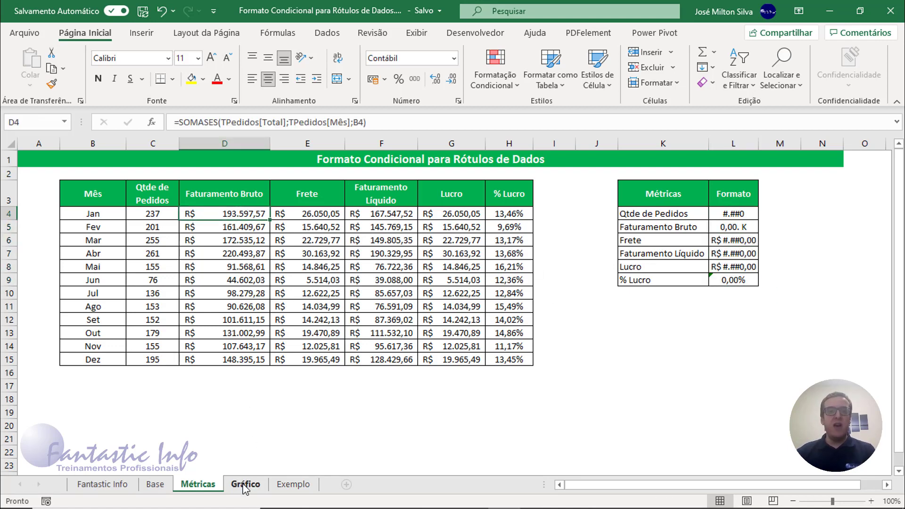
{"action": "left_click", "coordinate": [245, 486]}
On the Gráfico sheet, enable the Desenvolvedor ribbon tab via Personalizar a Faixa de Opções
{"action": "left_click", "coordinate": [245, 486]}
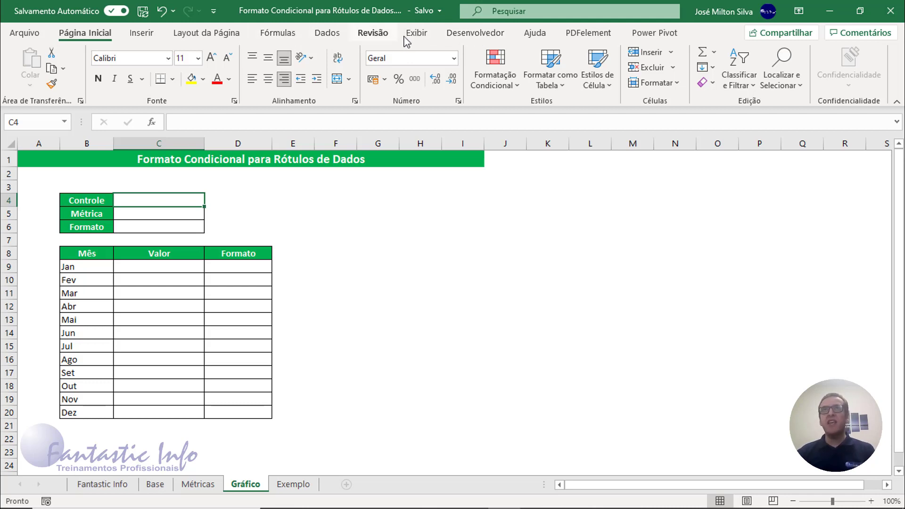
{"action": "left_click", "coordinate": [334, 37]}
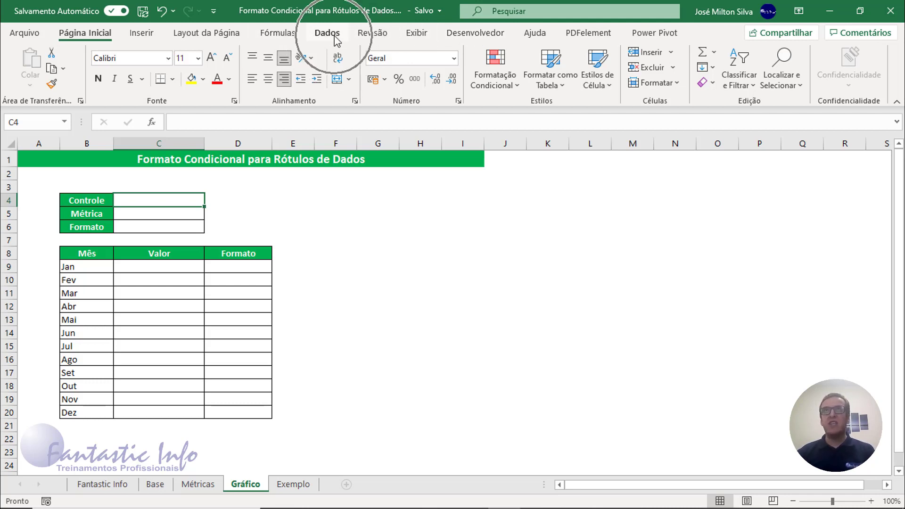
{"action": "right_click", "coordinate": [334, 36]}
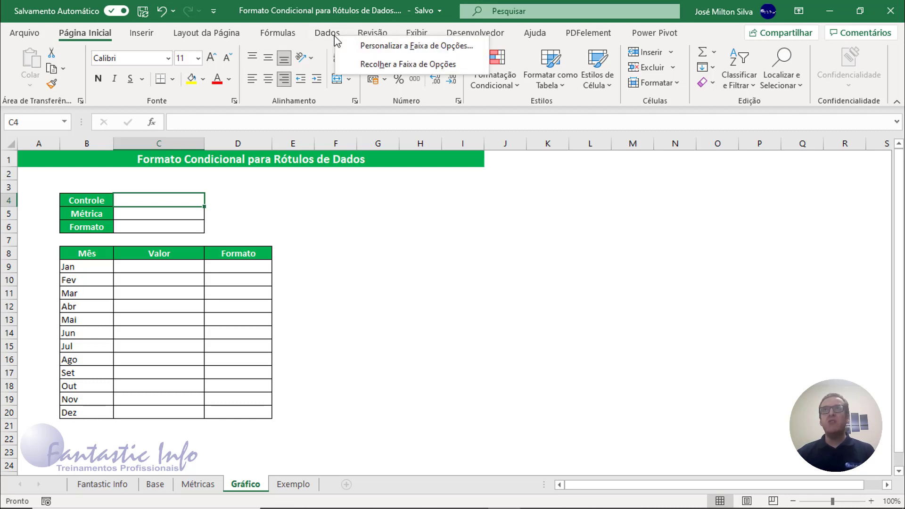
{"action": "left_click", "coordinate": [388, 47]}
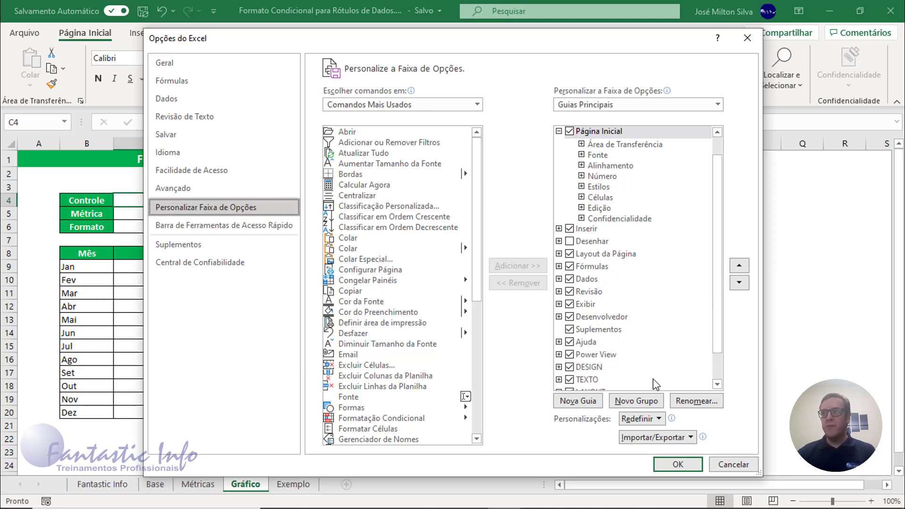
{"action": "left_click", "coordinate": [679, 463]}
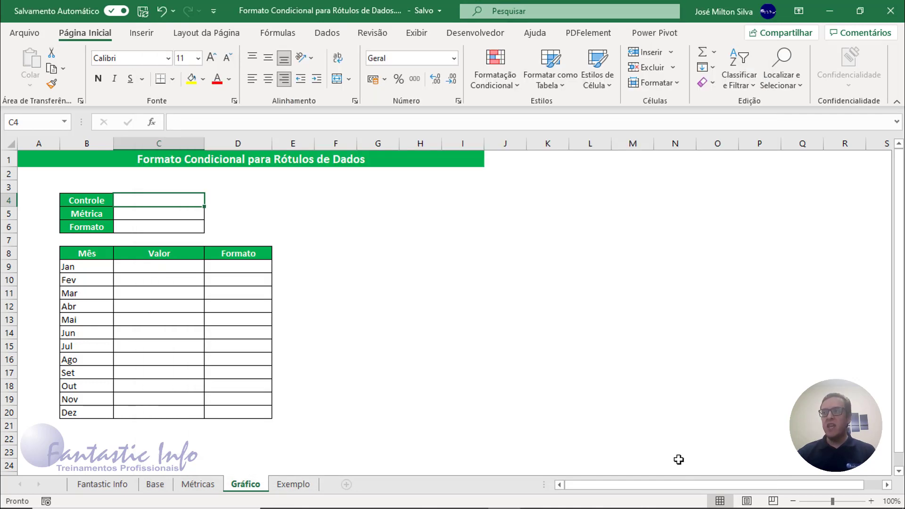
Draw a Combo Box form control from Desenvolvedor > Inserir across B2:C3
{"action": "left_click", "coordinate": [467, 39]}
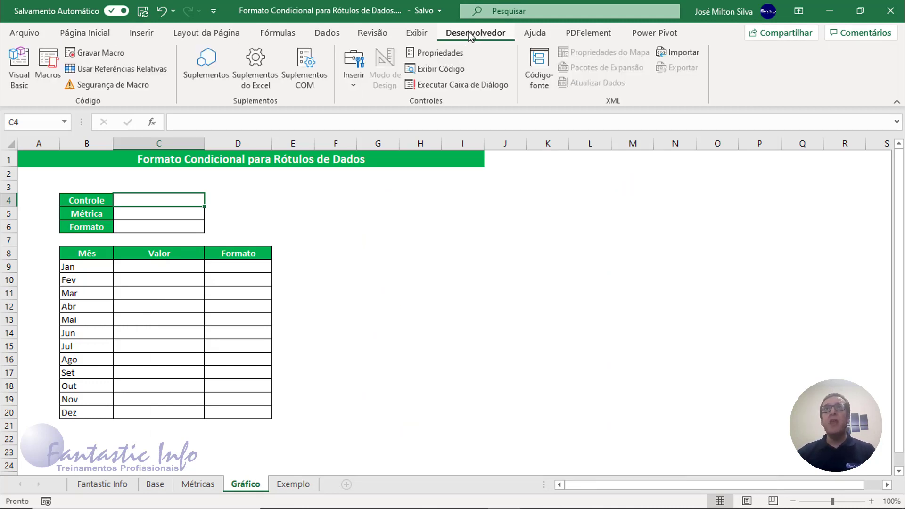
{"action": "left_click", "coordinate": [355, 87]}
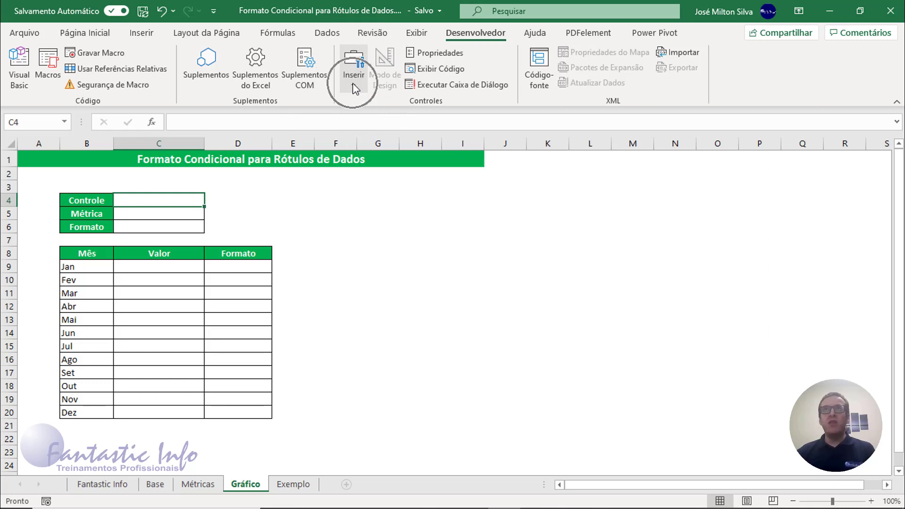
{"action": "left_click", "coordinate": [354, 83]}
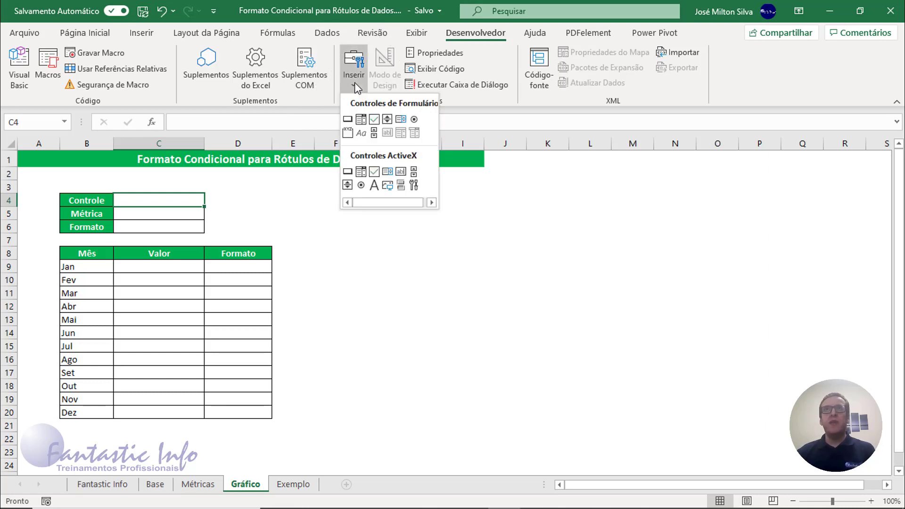
{"action": "left_click", "coordinate": [361, 120]}
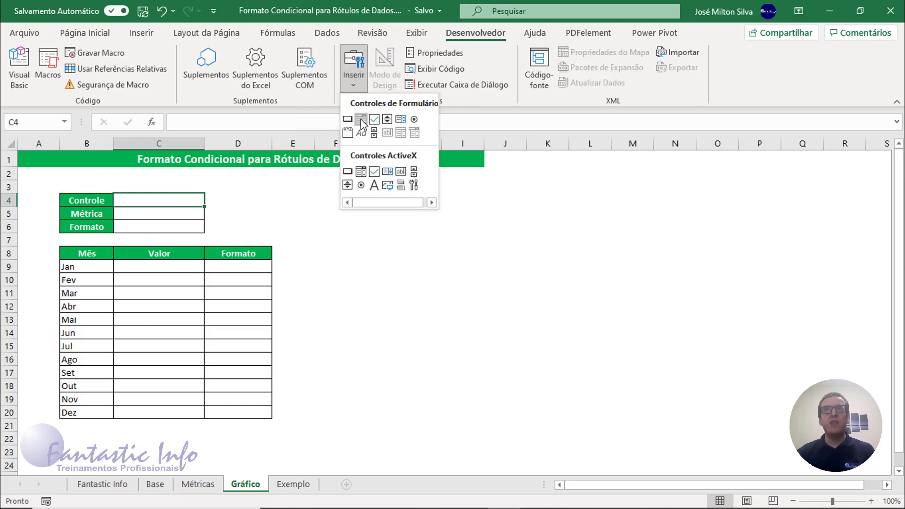
{"action": "left_click", "coordinate": [362, 121]}
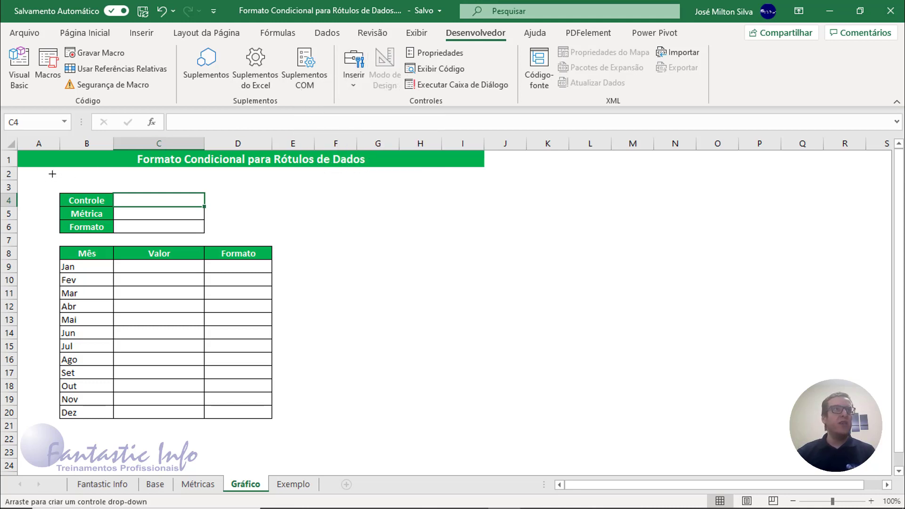
{"action": "left_click_drag", "start_coordinate": [59, 173], "coordinate": [204, 186]}
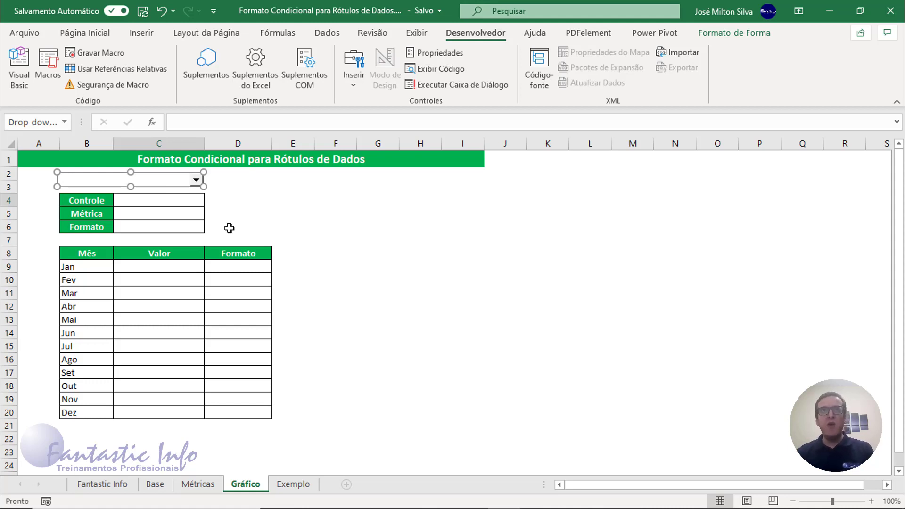
Set the combo box input range to Métricas!$K$4:$K$9 in Format Control
{"action": "right_click", "coordinate": [160, 183]}
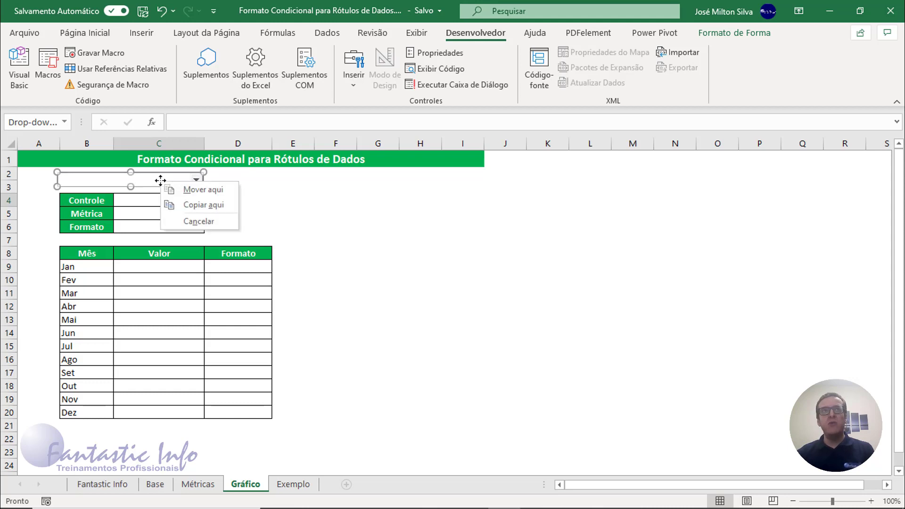
{"action": "key", "text": "Escape"}
{"action": "right_click", "coordinate": [160, 181]}
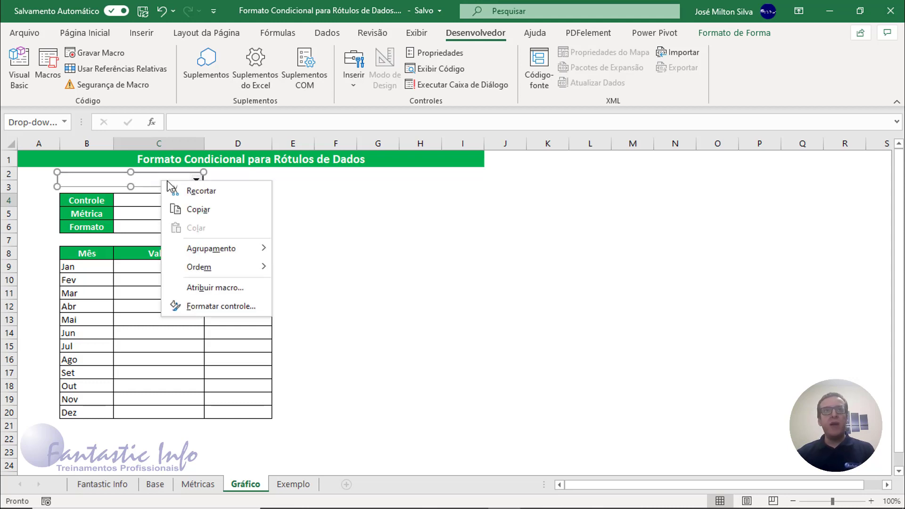
{"action": "left_click", "coordinate": [220, 306]}
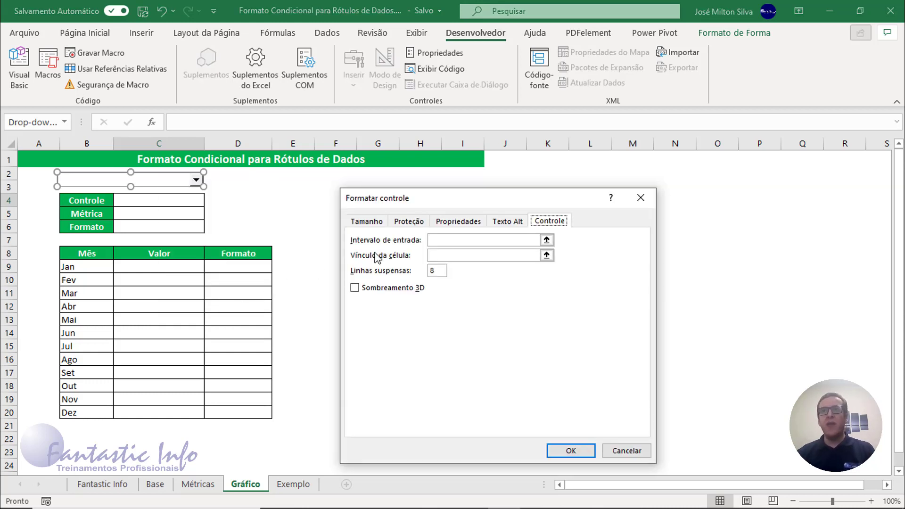
{"action": "left_click", "coordinate": [447, 244]}
{"action": "left_click", "coordinate": [447, 243]}
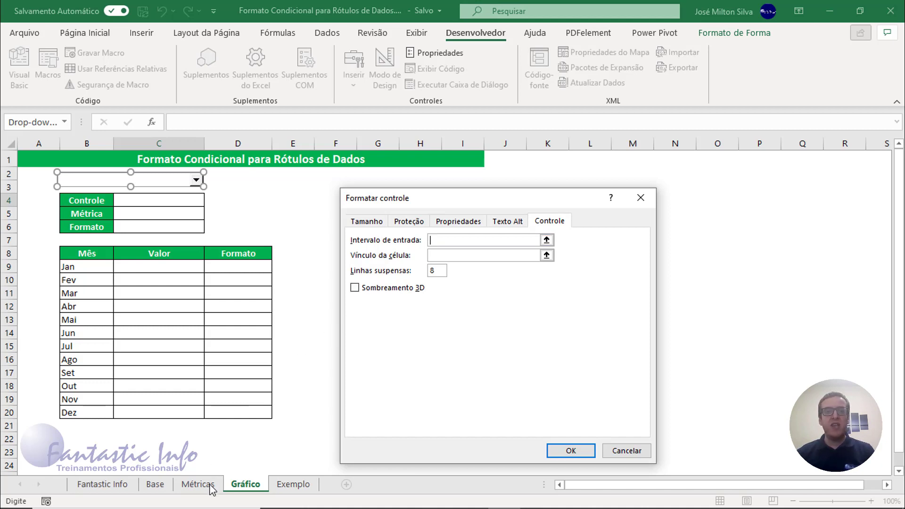
{"action": "left_click", "coordinate": [434, 242]}
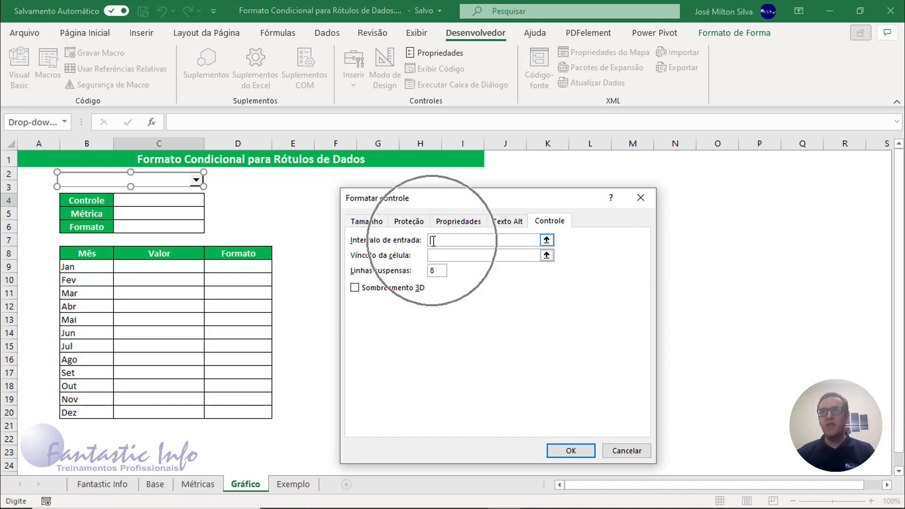
{"action": "left_click", "coordinate": [197, 484]}
{"action": "left_click_drag", "start_coordinate": [509, 200], "coordinate": [438, 185]}
{"action": "left_click_drag", "start_coordinate": [646, 215], "coordinate": [644, 280]}
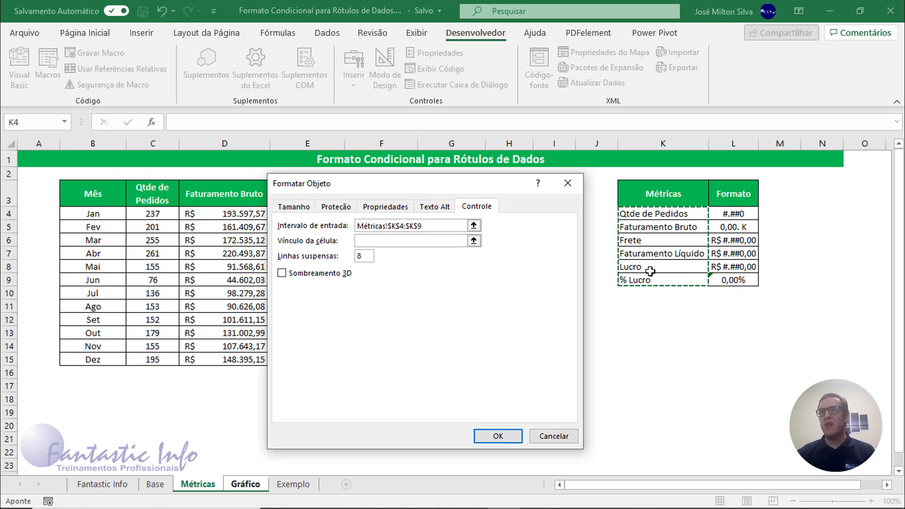
Link the combo box to cell $C$4 and confirm
{"action": "left_click", "coordinate": [379, 241]}
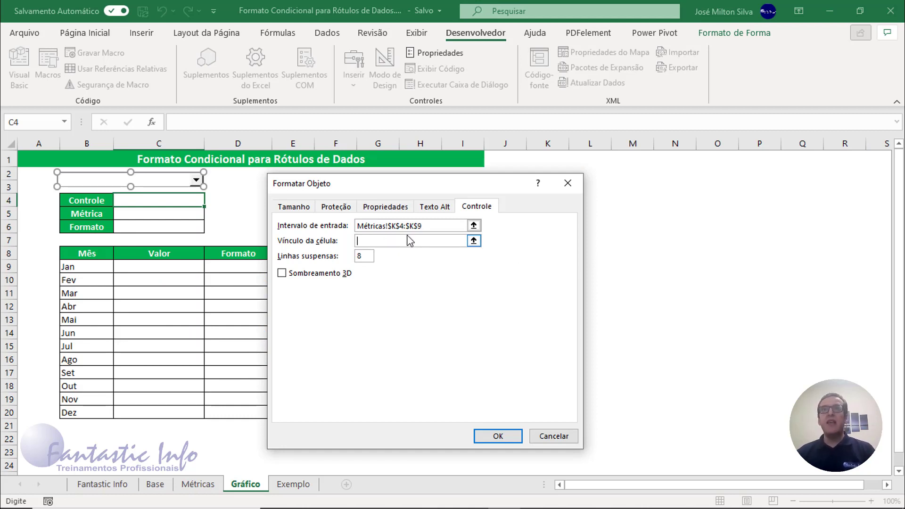
{"action": "left_click", "coordinate": [157, 201]}
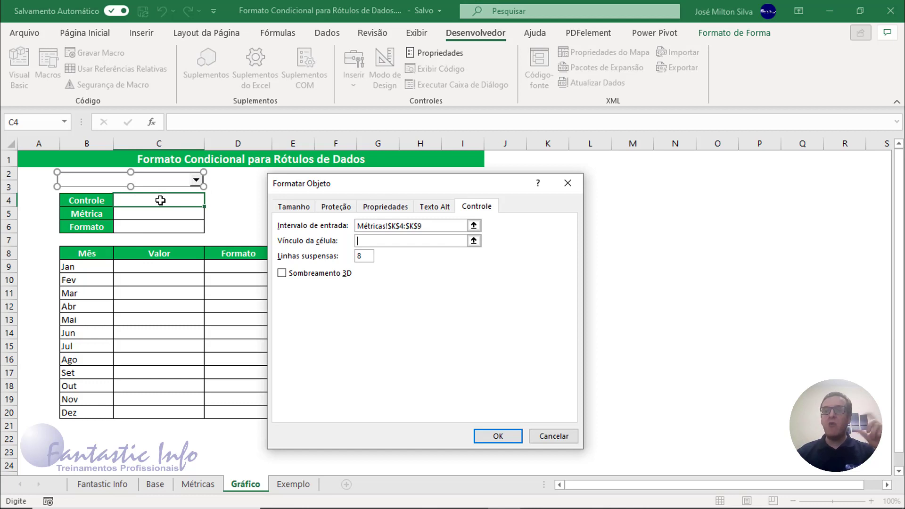
{"action": "left_click", "coordinate": [160, 200]}
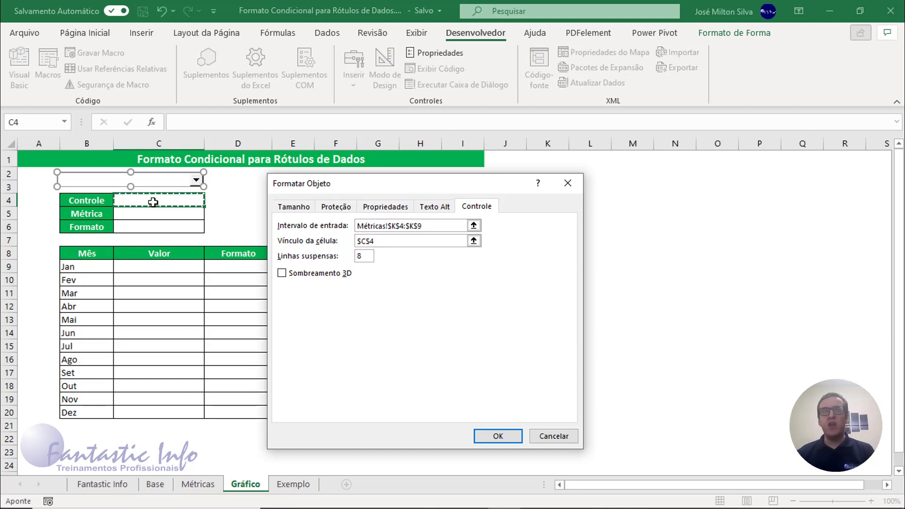
{"action": "left_click", "coordinate": [494, 434]}
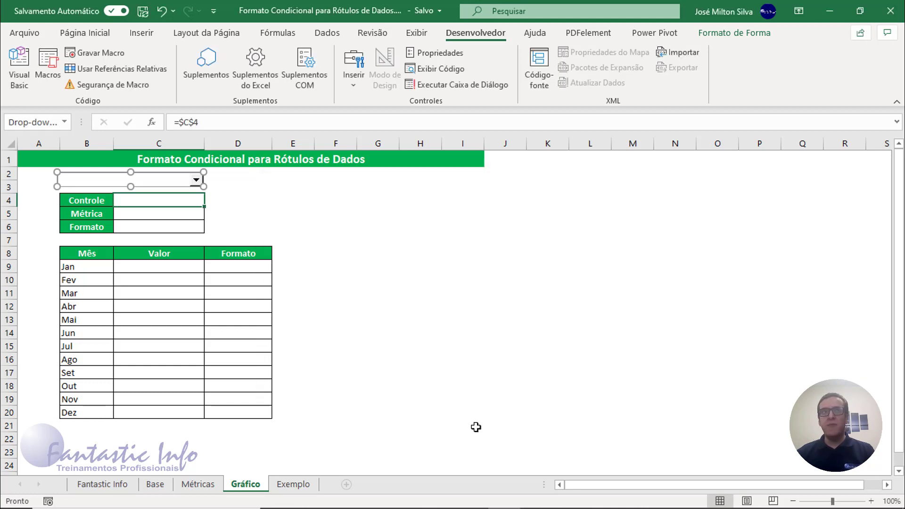
Try Faturamento Bruto, Frete and Faturamento Líquido in the drop-down, ending on Qtde de Pedidos (C4 = 1)
{"action": "left_click", "coordinate": [287, 182]}
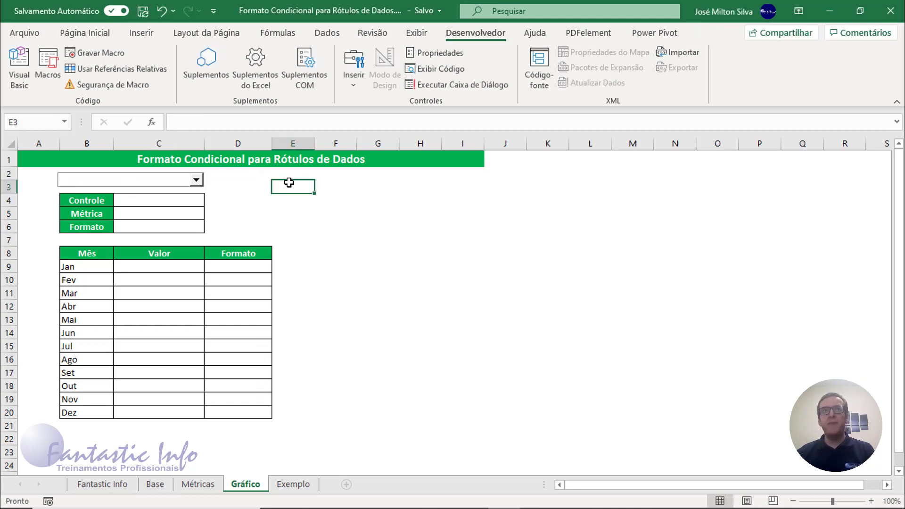
{"action": "left_click", "coordinate": [197, 182]}
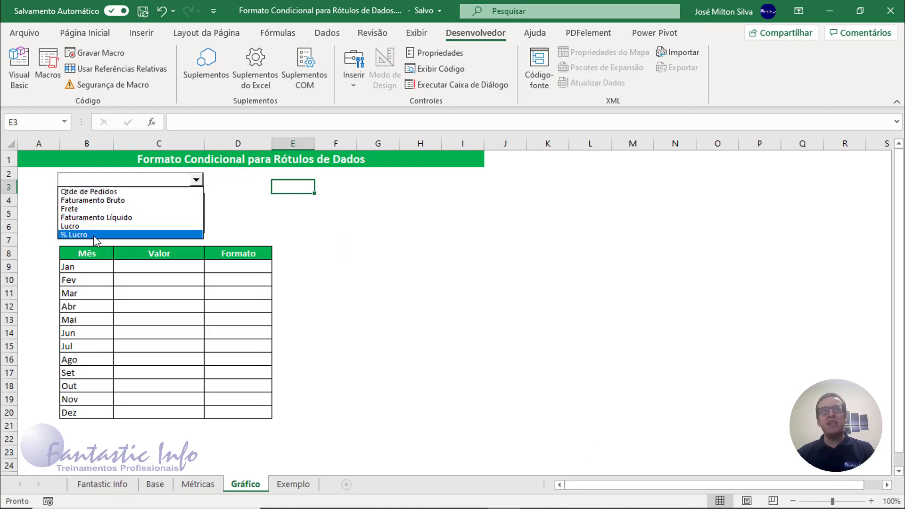
{"action": "left_click", "coordinate": [95, 192]}
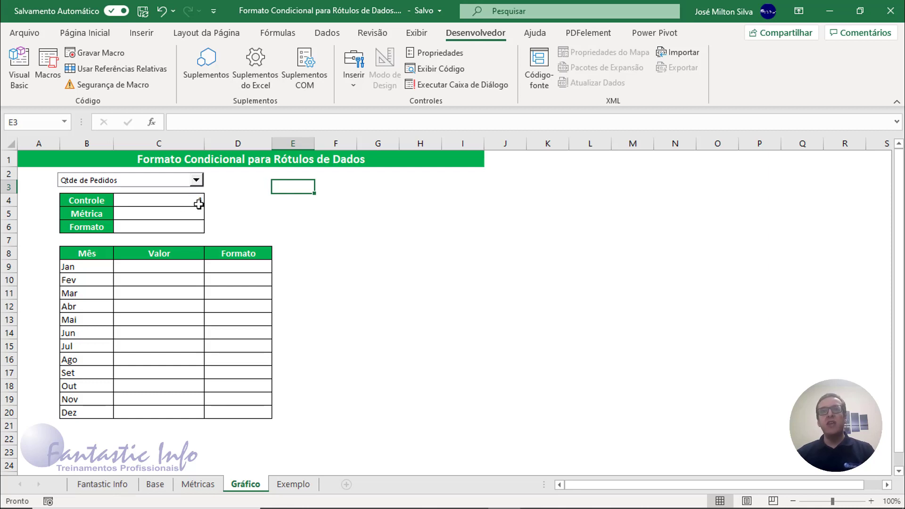
{"action": "left_click", "coordinate": [196, 180]}
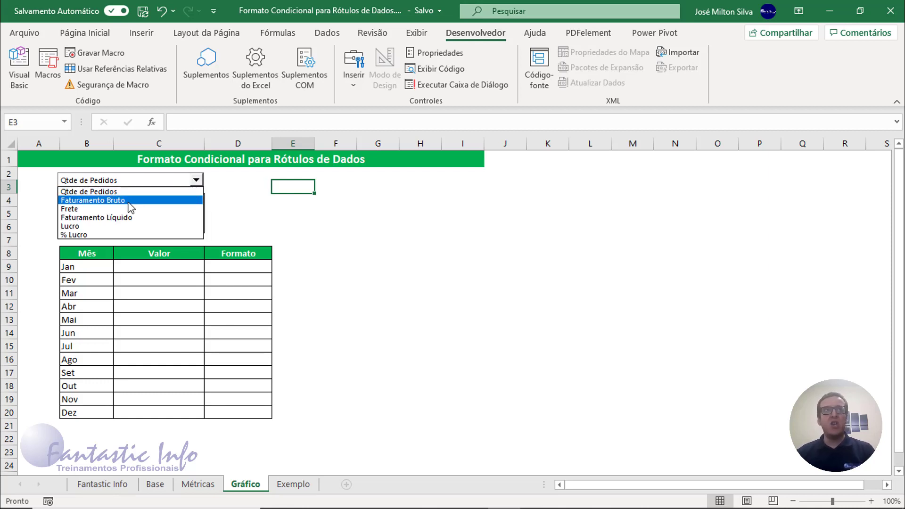
{"action": "left_click", "coordinate": [127, 199]}
{"action": "left_click", "coordinate": [195, 182]}
{"action": "left_click", "coordinate": [142, 209]}
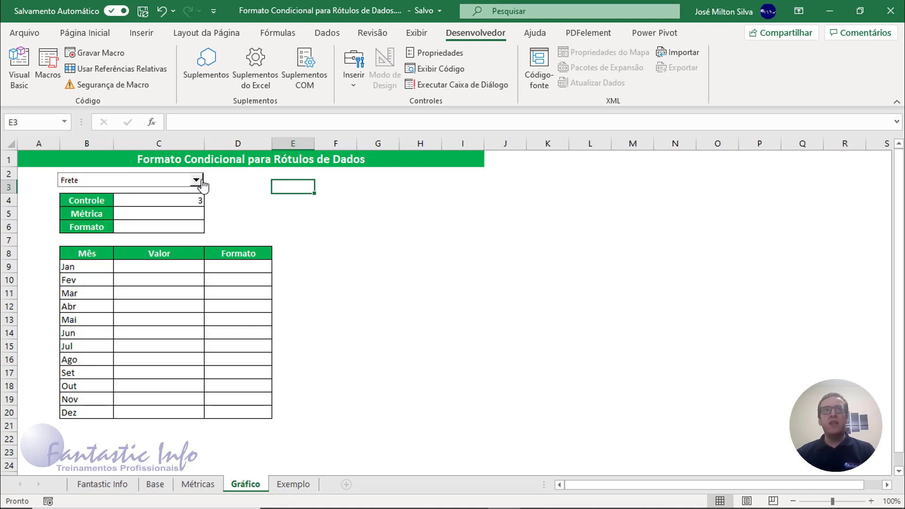
{"action": "left_click", "coordinate": [196, 180]}
{"action": "left_click", "coordinate": [152, 218]}
{"action": "left_click", "coordinate": [195, 180]}
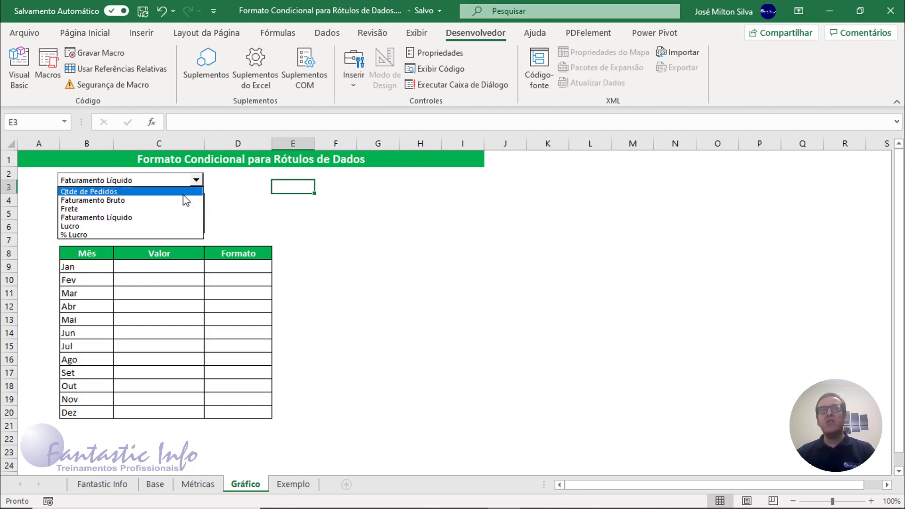
{"action": "left_click", "coordinate": [90, 192]}
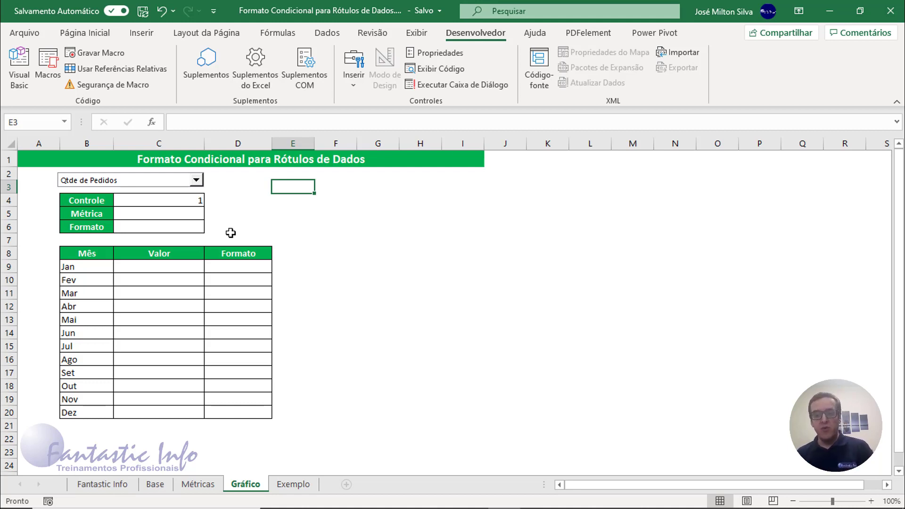
{"action": "left_click", "coordinate": [171, 215]}
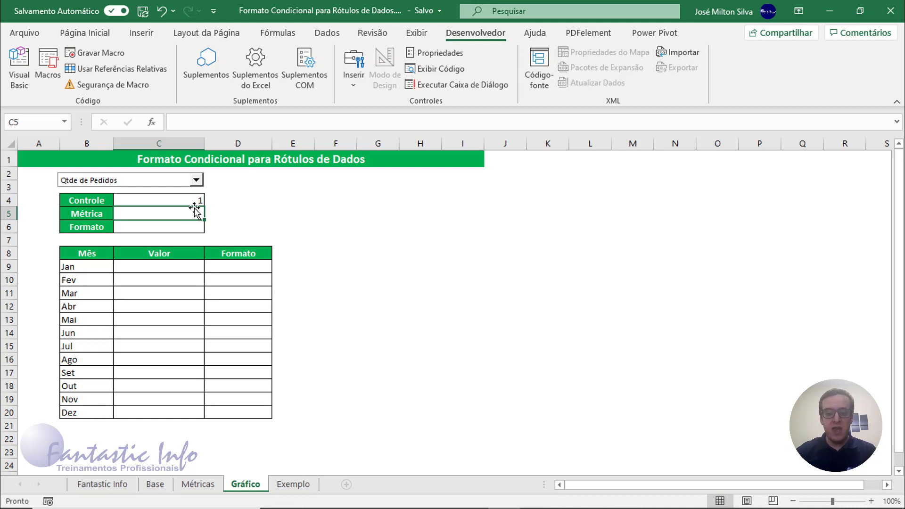
Enter =ÍNDICE(Métricas!K4:K9;Gráfico!C4) in the Métrica cell C5
{"action": "type", "text": "=í"}
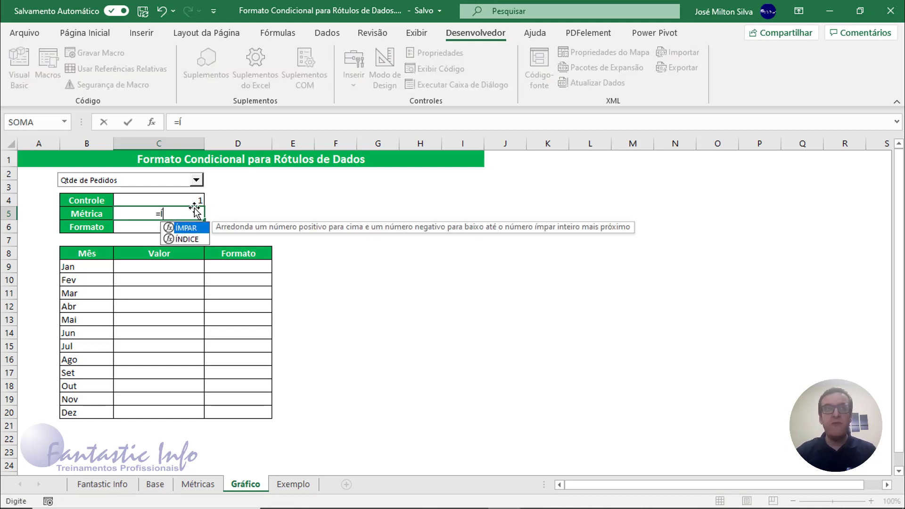
{"action": "type", "text": "n"}
{"action": "key", "text": "Tab"}
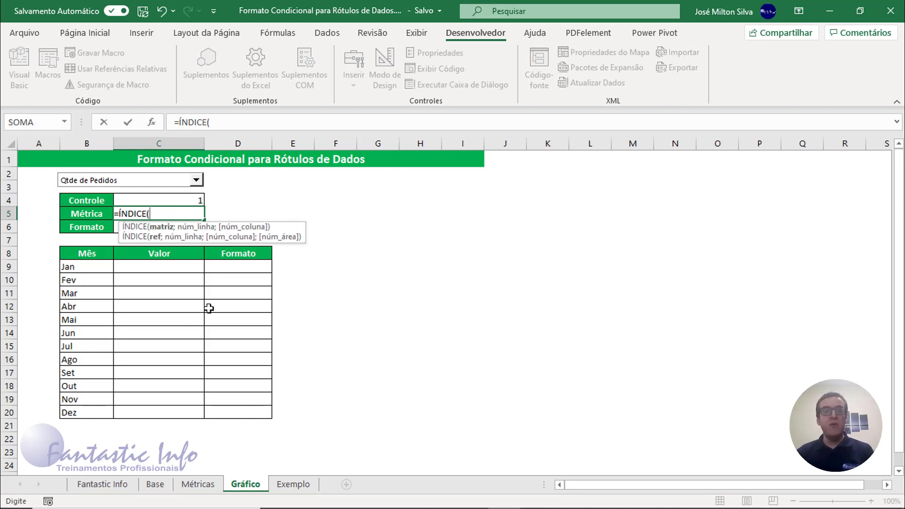
{"action": "left_click", "coordinate": [198, 484]}
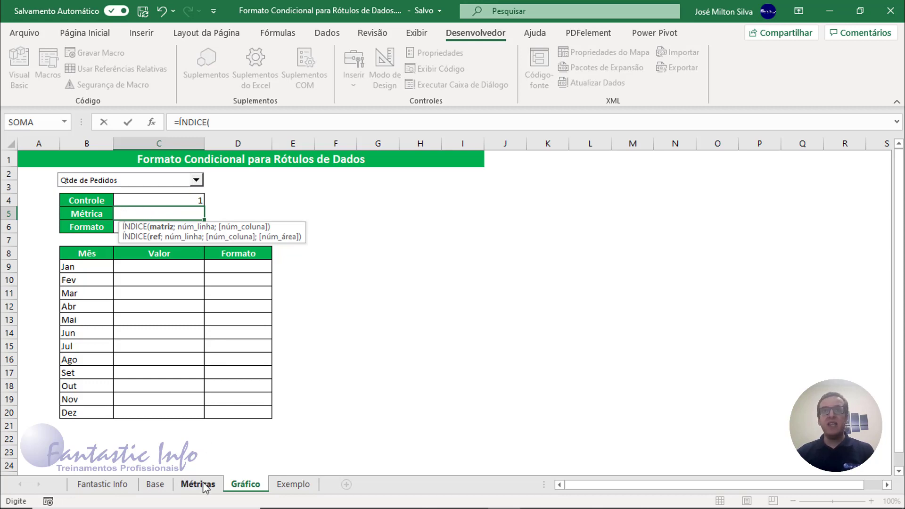
{"action": "left_click_drag", "start_coordinate": [655, 210], "coordinate": [662, 280]}
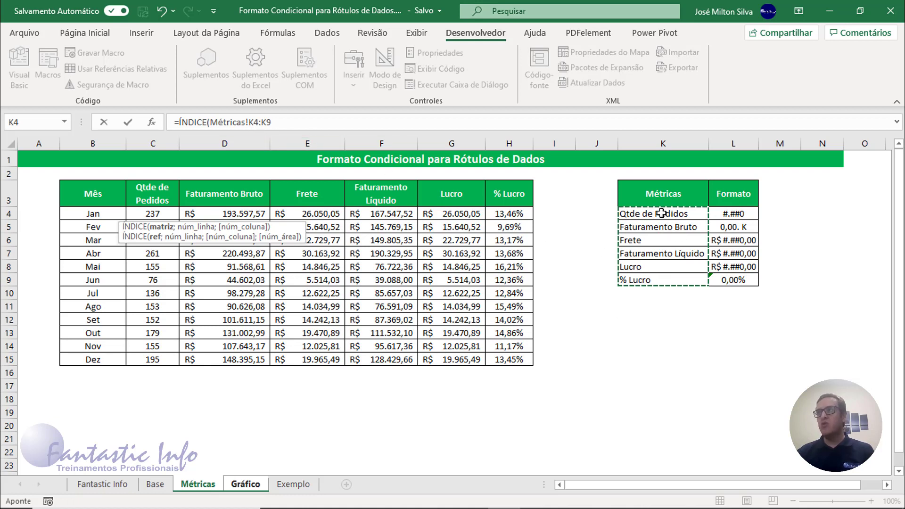
{"action": "type", "text": ";"}
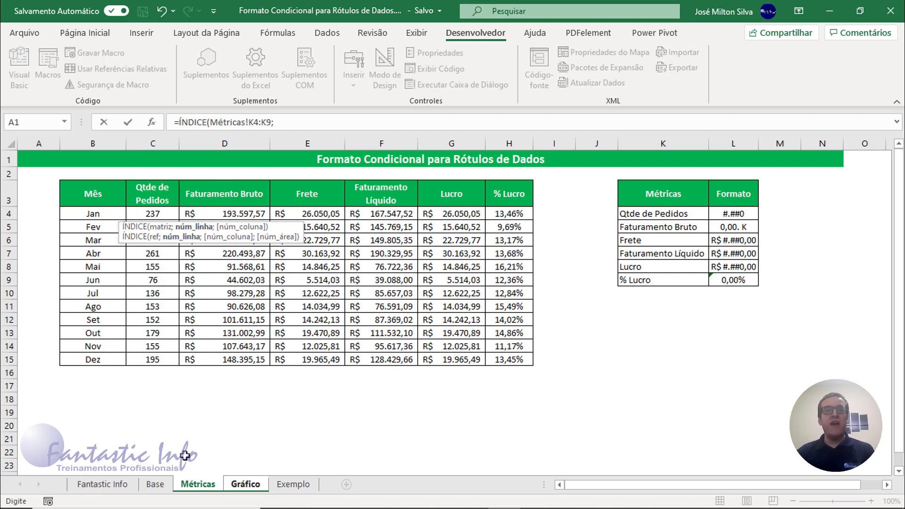
{"action": "left_click", "coordinate": [243, 488]}
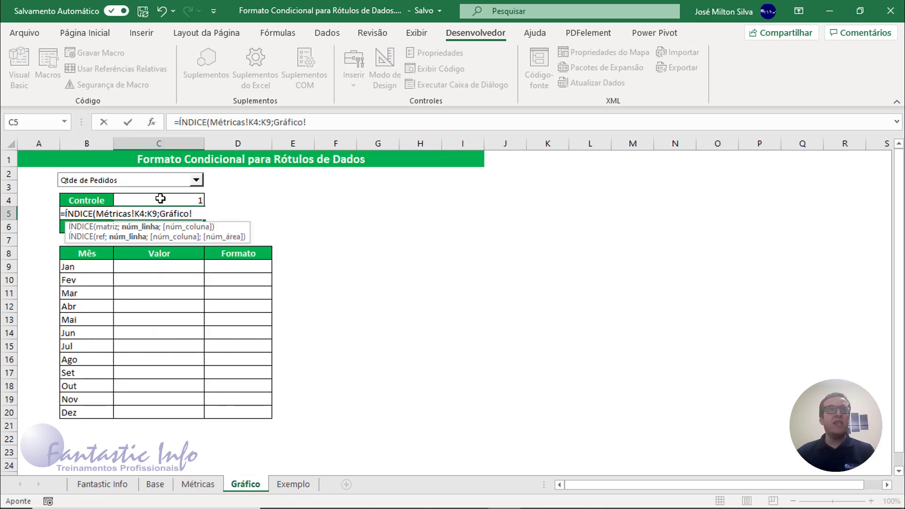
{"action": "left_click", "coordinate": [179, 200]}
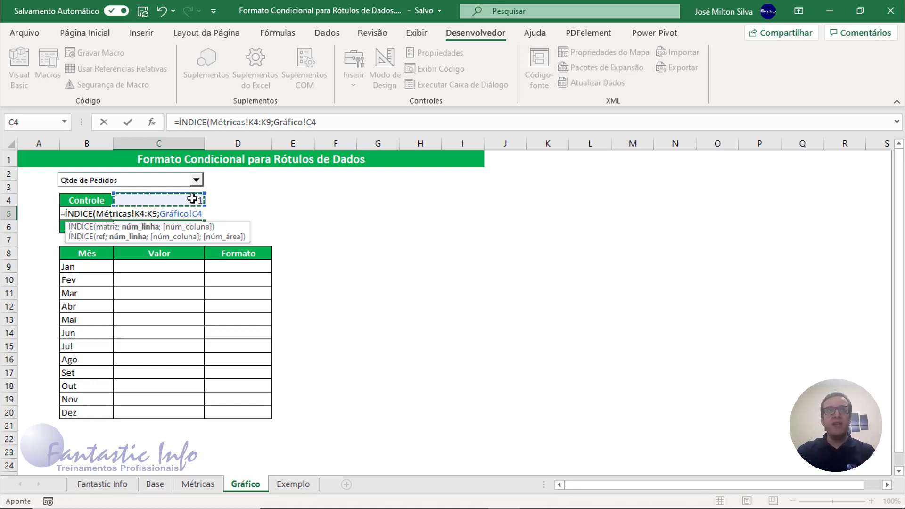
{"action": "type", "text": ")"}
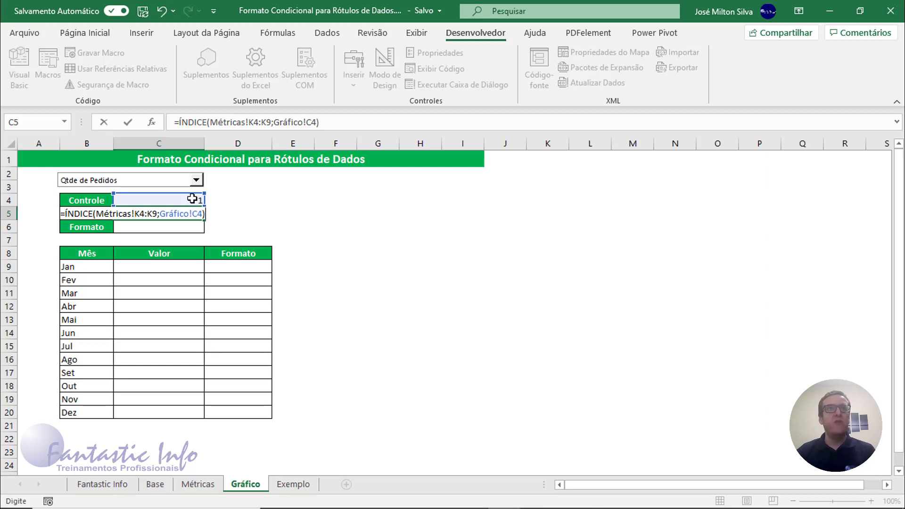
{"action": "key", "text": "Return"}
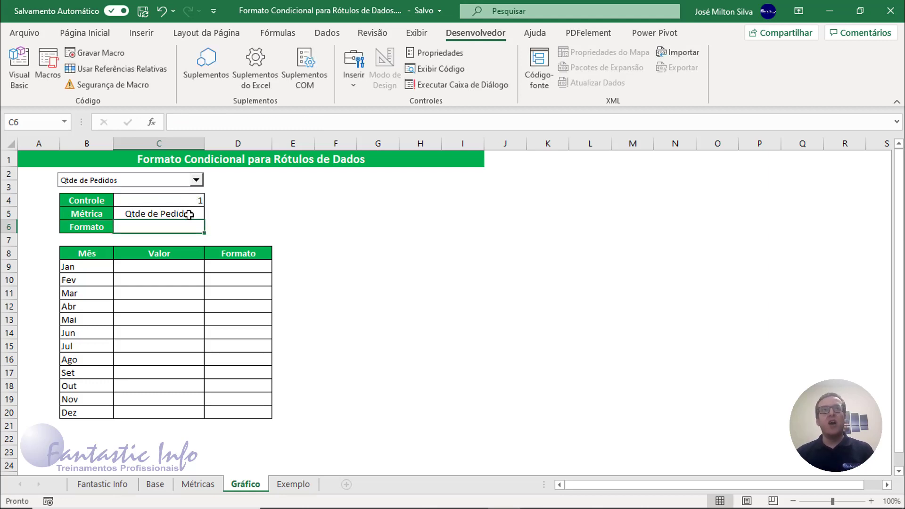
Test C5 with Faturamento Bruto, Faturamento Líquido and Lucro, then return to Qtde de Pedidos
{"action": "left_click", "coordinate": [196, 180]}
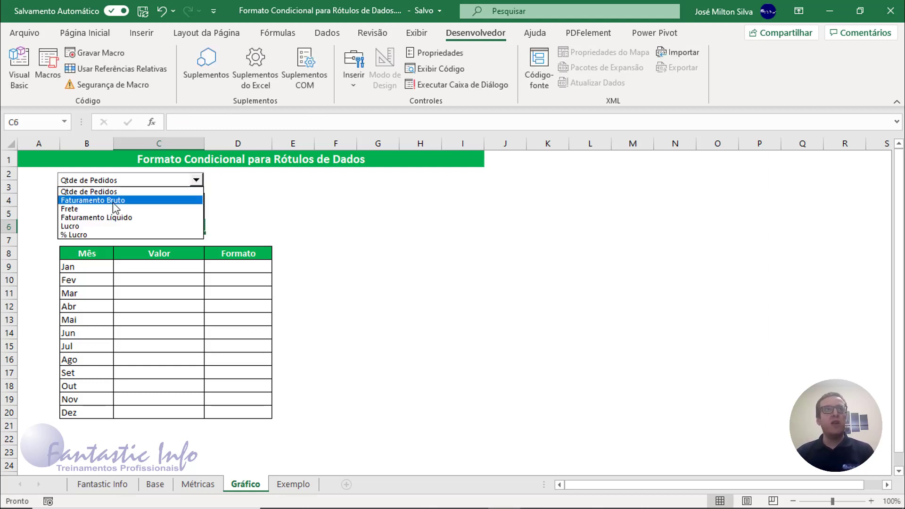
{"action": "left_click", "coordinate": [112, 201]}
{"action": "left_click", "coordinate": [195, 180]}
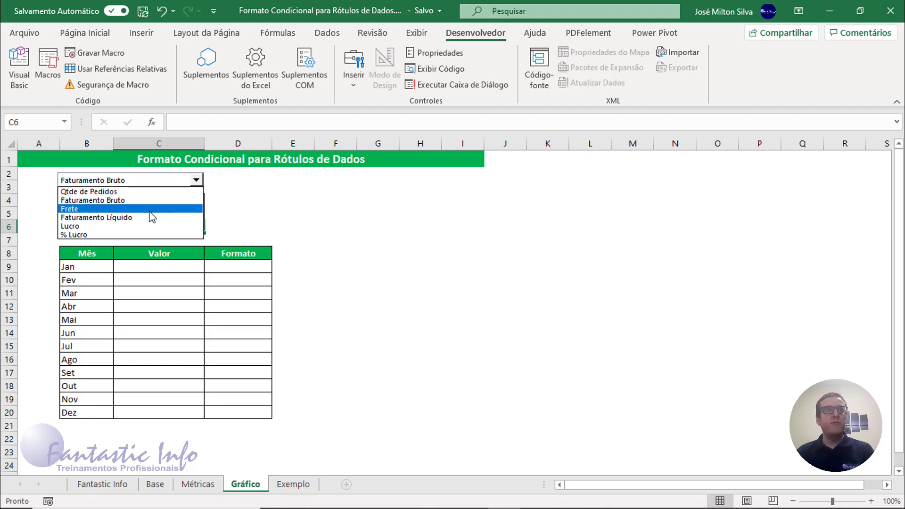
{"action": "left_click", "coordinate": [147, 218]}
{"action": "left_click", "coordinate": [196, 180]}
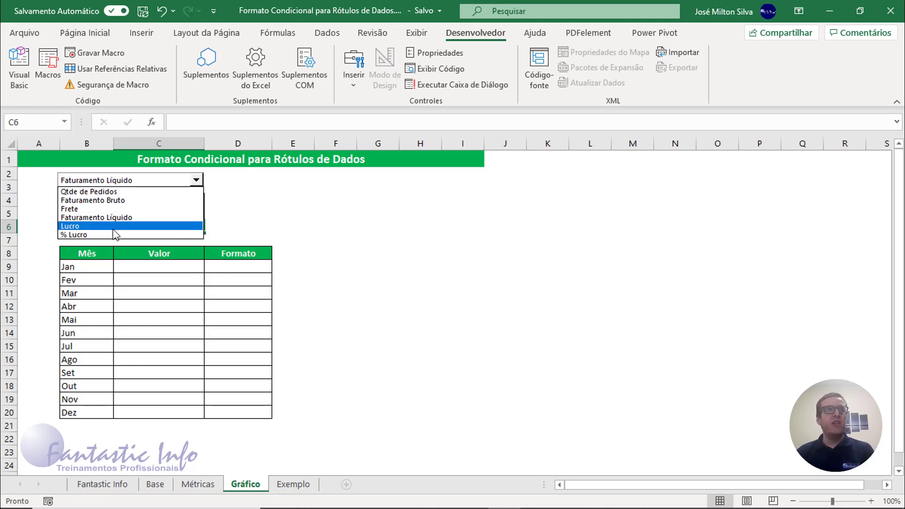
{"action": "left_click", "coordinate": [118, 226]}
{"action": "left_click", "coordinate": [196, 180]}
{"action": "left_click", "coordinate": [179, 192]}
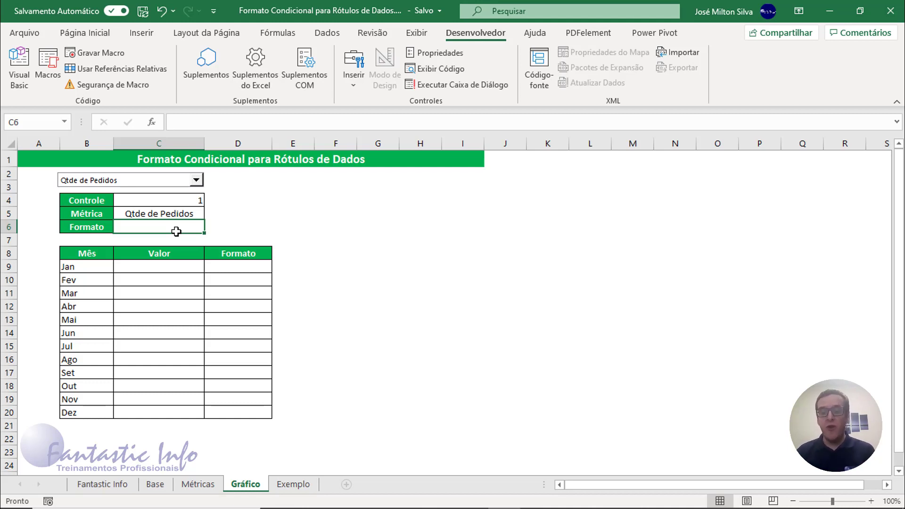
Enter an ÍNDICE formula in C6 returning the Métricas column L format code for Controle C4
{"action": "type", "text": "=ÍN"}
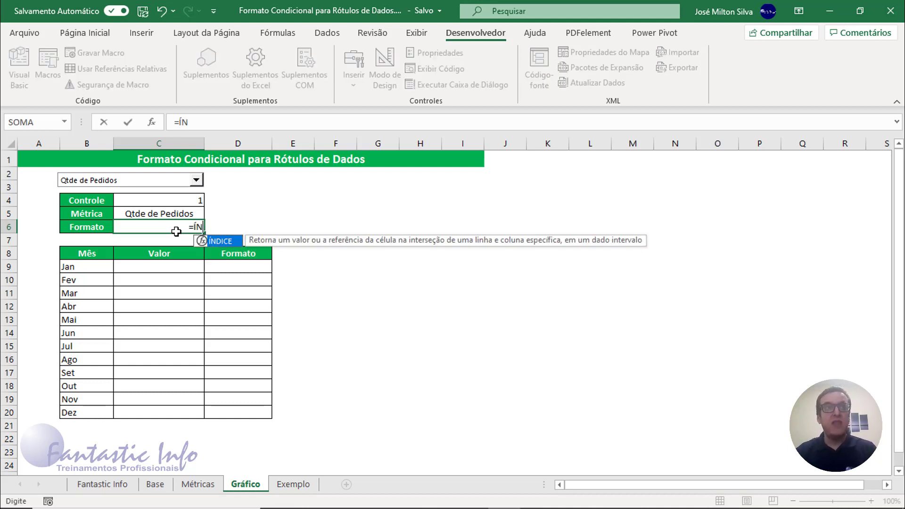
{"action": "key", "text": "Tab"}
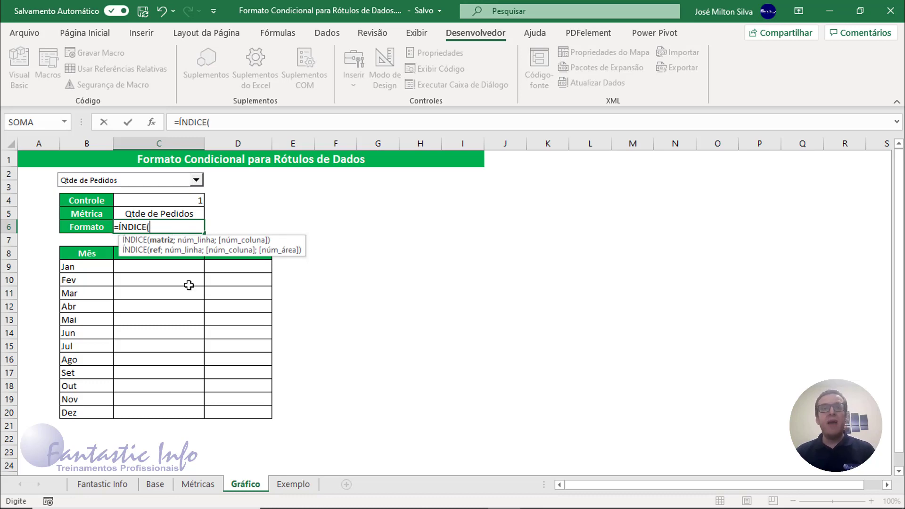
{"action": "left_click", "coordinate": [204, 486]}
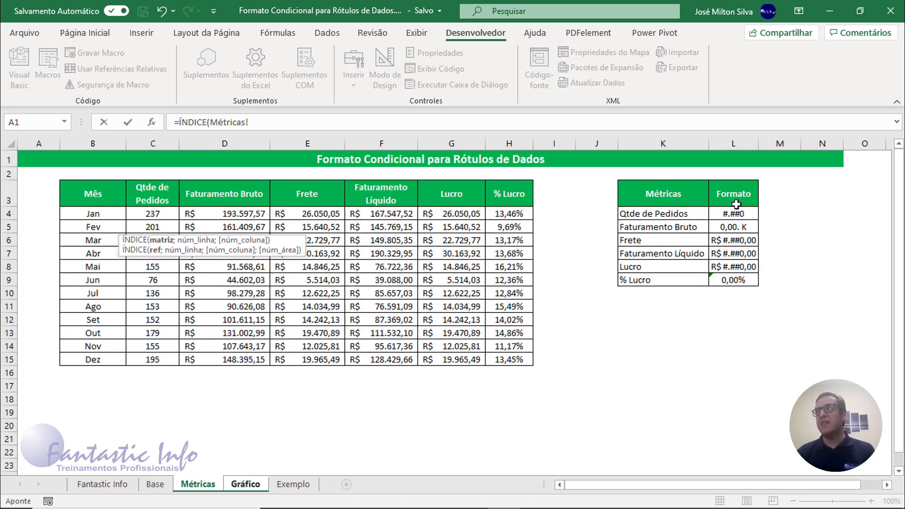
{"action": "left_click_drag", "start_coordinate": [736, 214], "coordinate": [739, 280]}
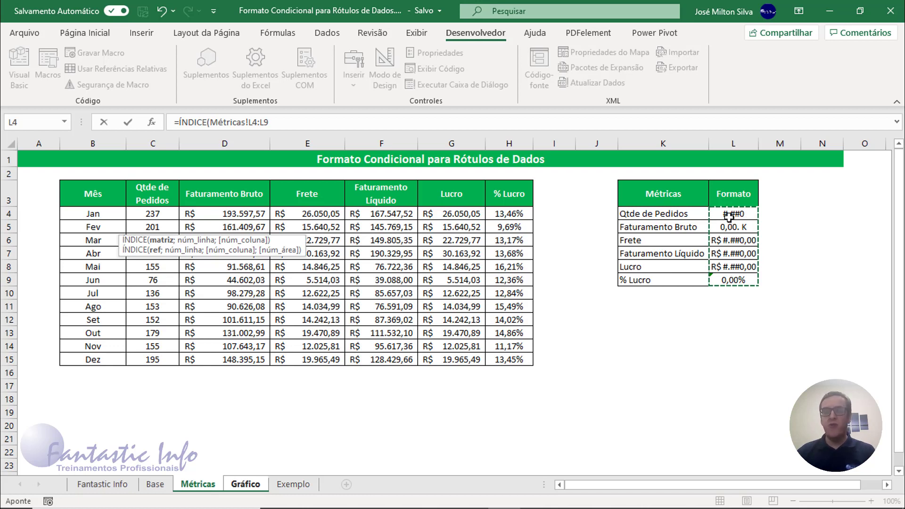
{"action": "type", "text": ";"}
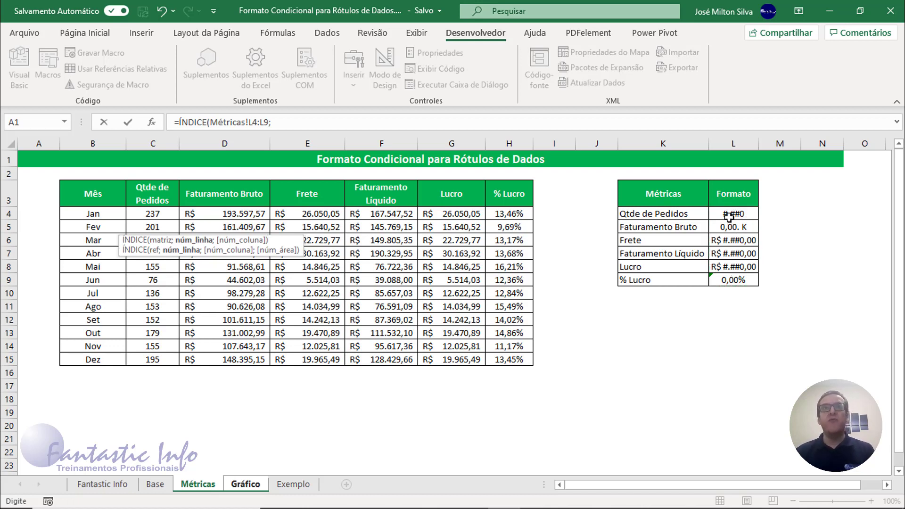
{"action": "left_click", "coordinate": [198, 241]}
{"action": "left_click", "coordinate": [247, 486]}
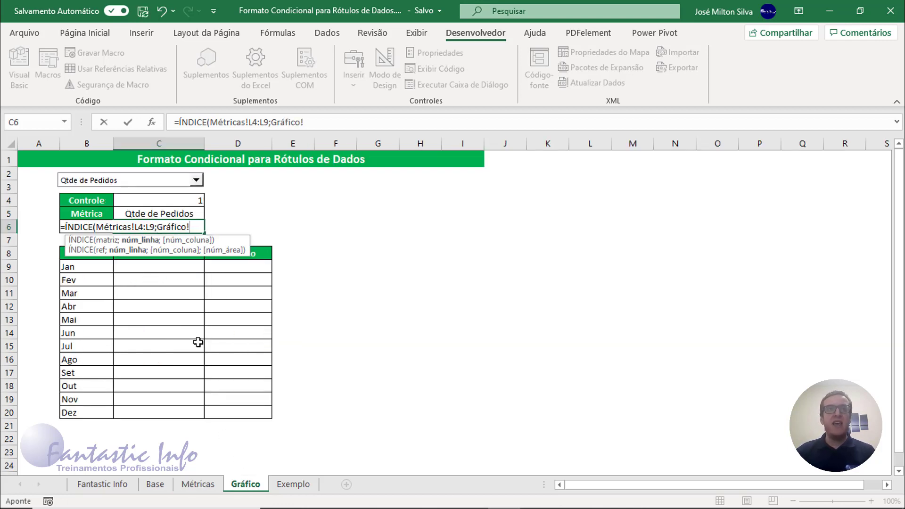
{"action": "left_click", "coordinate": [190, 202]}
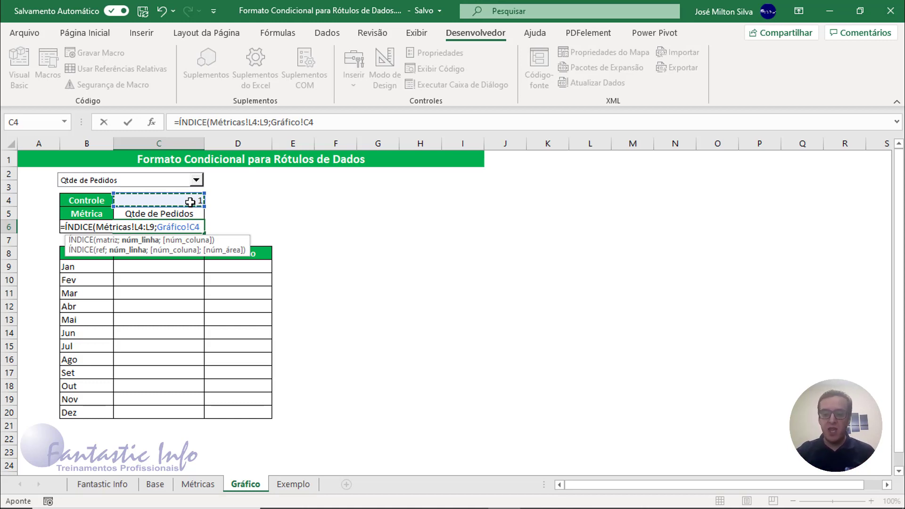
{"action": "type", "text": ")"}
{"action": "key", "text": "Return"}
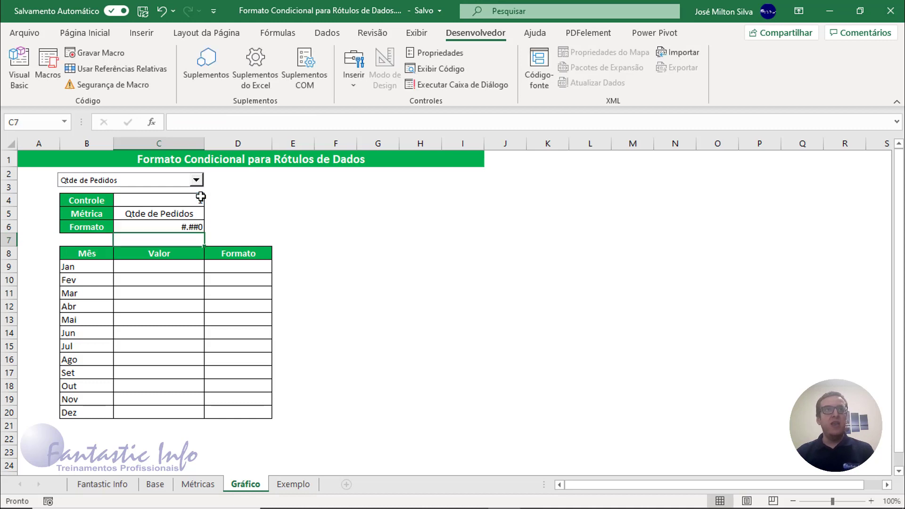
Test Formato with Faturamento Bruto, Faturamento Líquido and Lucro, resetting to Qtde de Pedidos (#.##0)
{"action": "left_click", "coordinate": [196, 180]}
{"action": "left_click", "coordinate": [159, 200]}
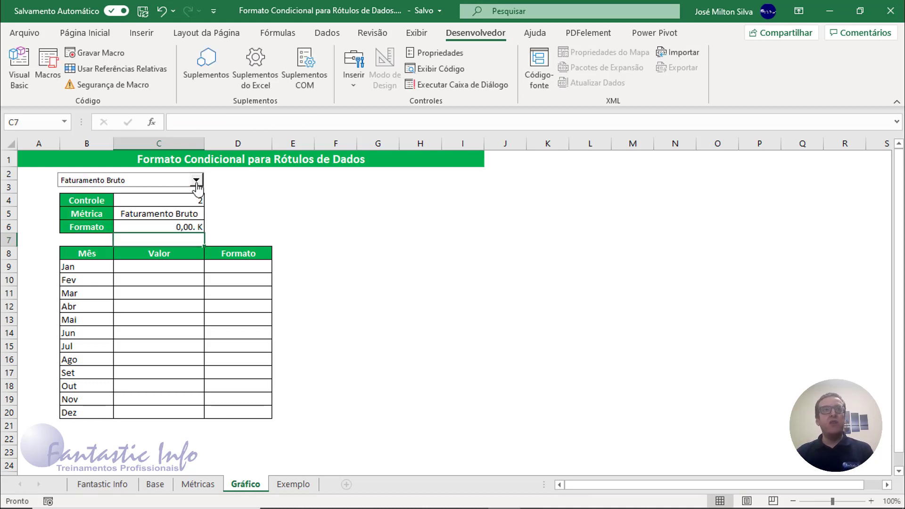
{"action": "left_click", "coordinate": [196, 180]}
{"action": "left_click", "coordinate": [141, 217]}
{"action": "left_click", "coordinate": [197, 180]}
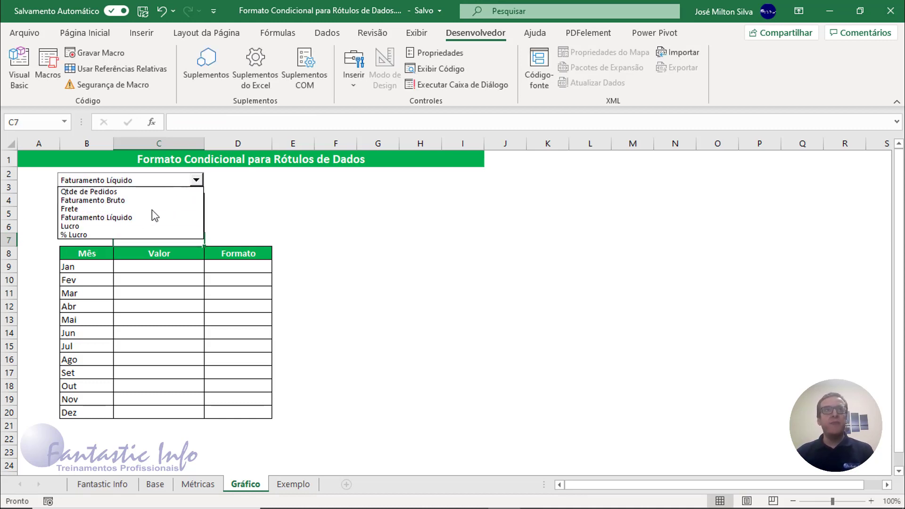
{"action": "left_click", "coordinate": [142, 226]}
{"action": "left_click", "coordinate": [196, 180]}
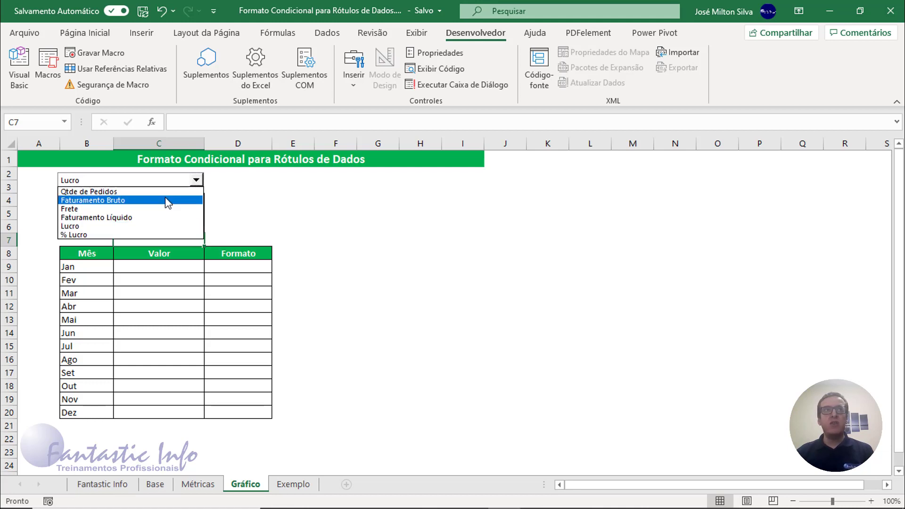
{"action": "key", "text": "Escape"}
{"action": "left_click", "coordinate": [170, 192]}
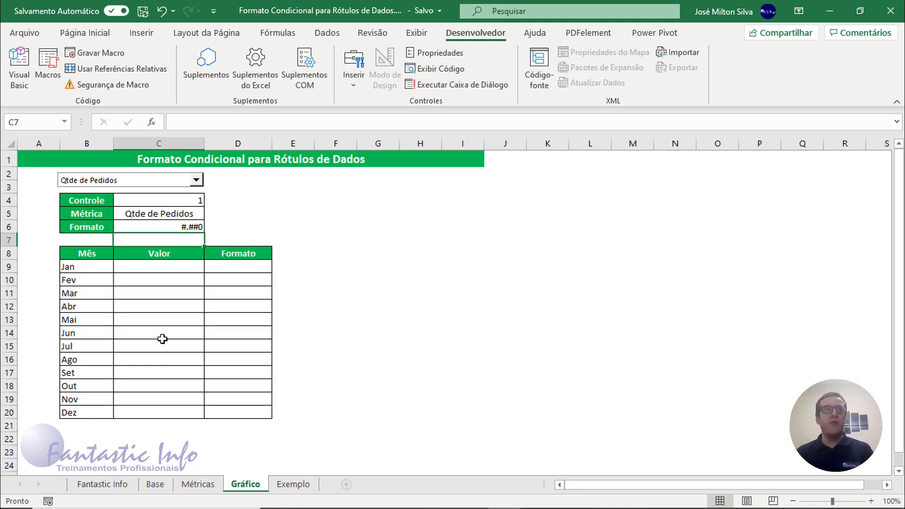
Review the Métricas sheet, keep Qtde de Pedidos selected, and start a formula with = in C9
{"action": "left_click", "coordinate": [147, 263]}
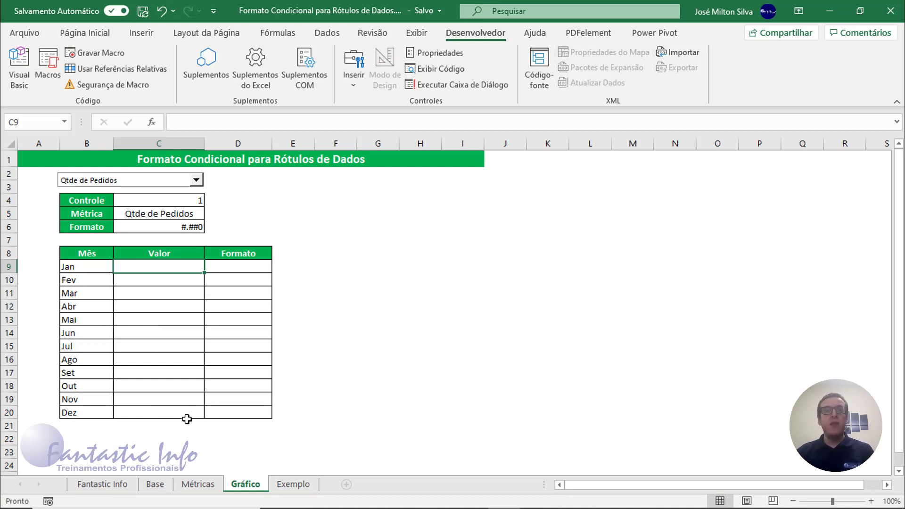
{"action": "left_click", "coordinate": [198, 485]}
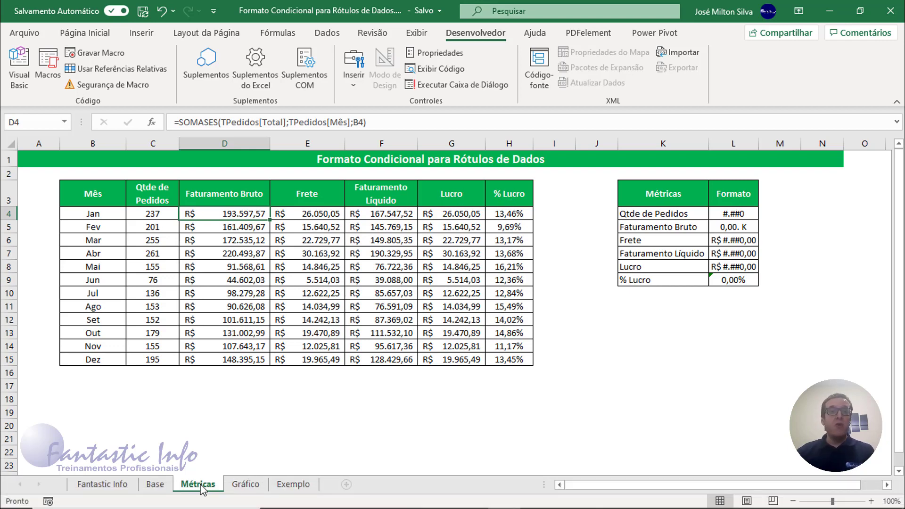
{"action": "left_click", "coordinate": [237, 486]}
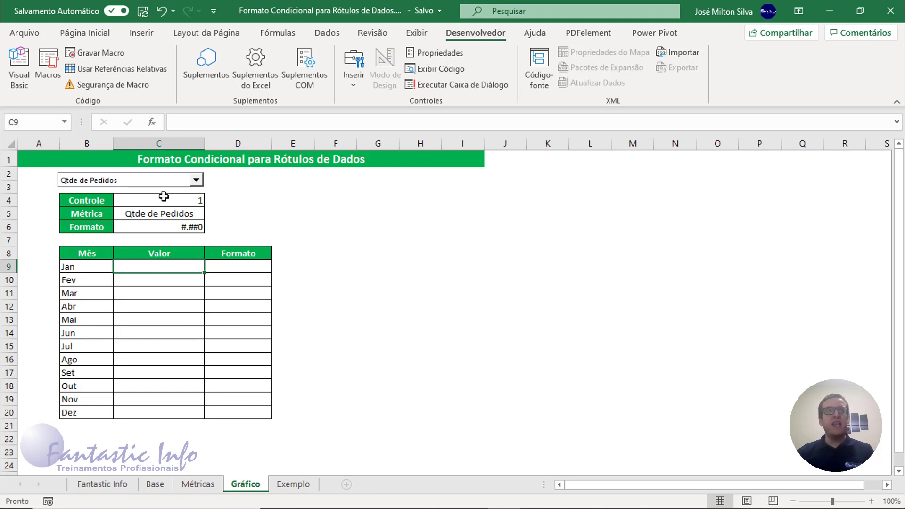
{"action": "left_click", "coordinate": [196, 180]}
{"action": "left_click", "coordinate": [135, 192]}
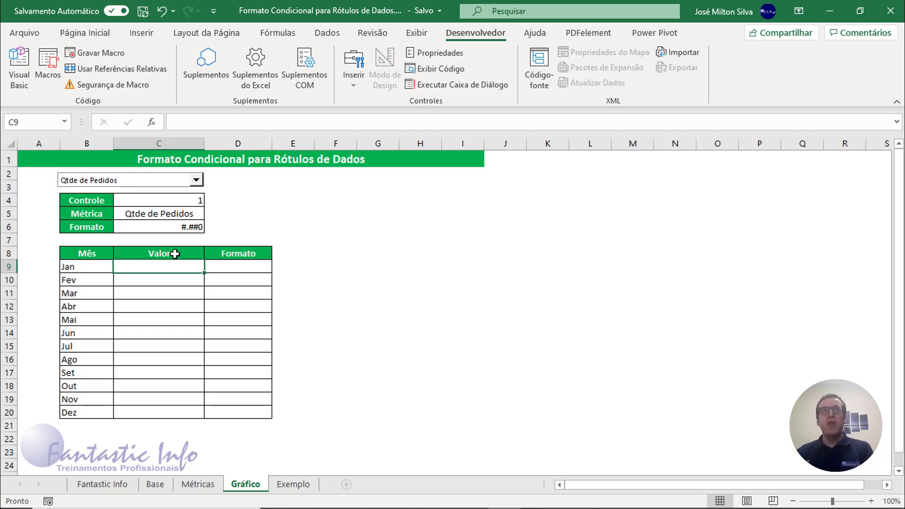
{"action": "type", "text": "="}
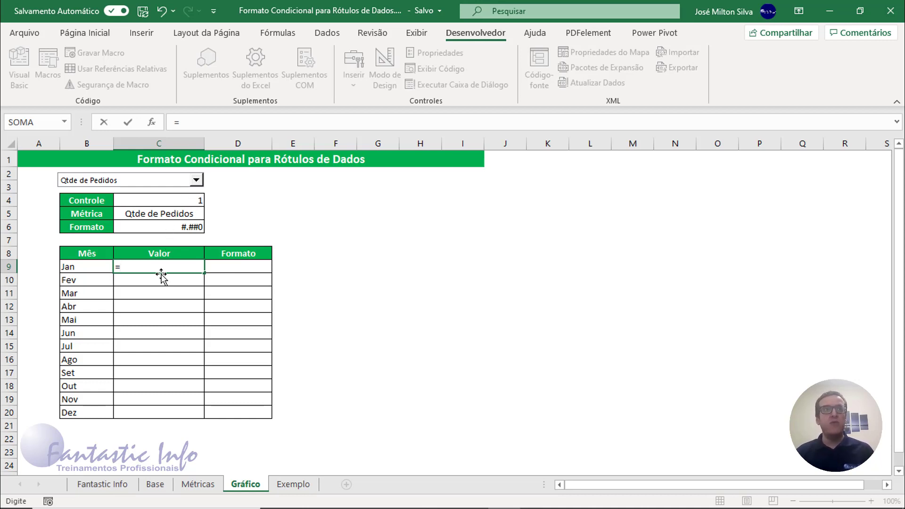
Begin an ÍNDICE formula over Métricas!C4:H4 with row number 1
{"action": "type", "text": "mí"}
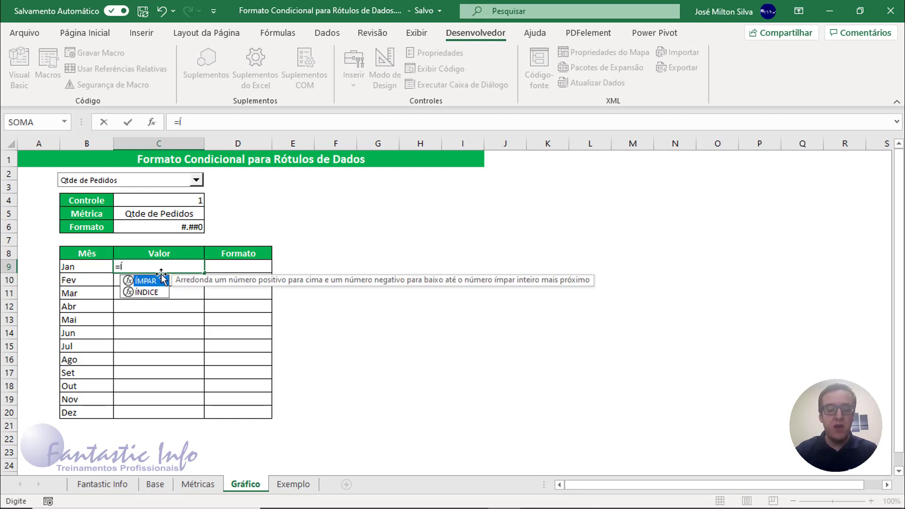
{"action": "type", "text": "n"}
{"action": "key", "text": "Tab"}
{"action": "key", "text": "BackSpace"}
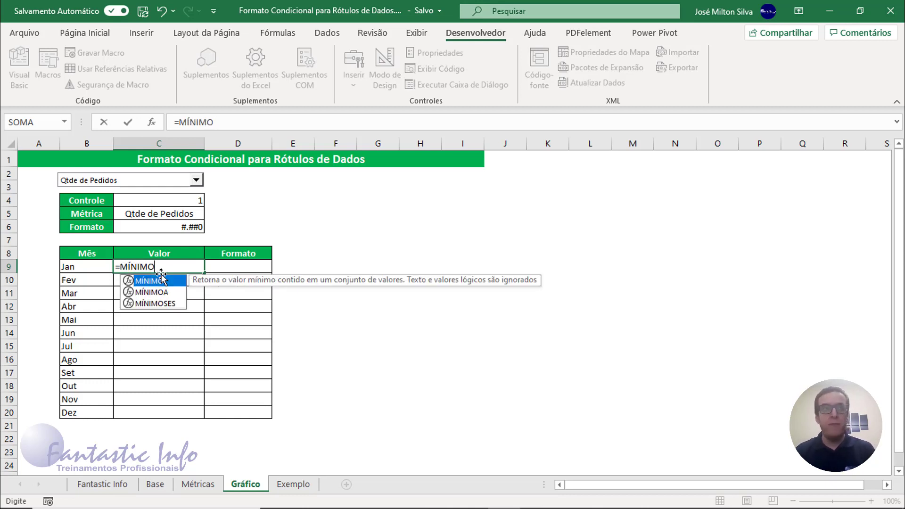
{"action": "key", "text": "BackSpace"}
{"action": "key", "text": "BackSpace"}
{"action": "key", "text": "BackSpace"}
{"action": "key", "text": "BackSpace"}
{"action": "key", "text": "BackSpace"}
{"action": "key", "text": "BackSpace"}
{"action": "type", "text": "ín"}
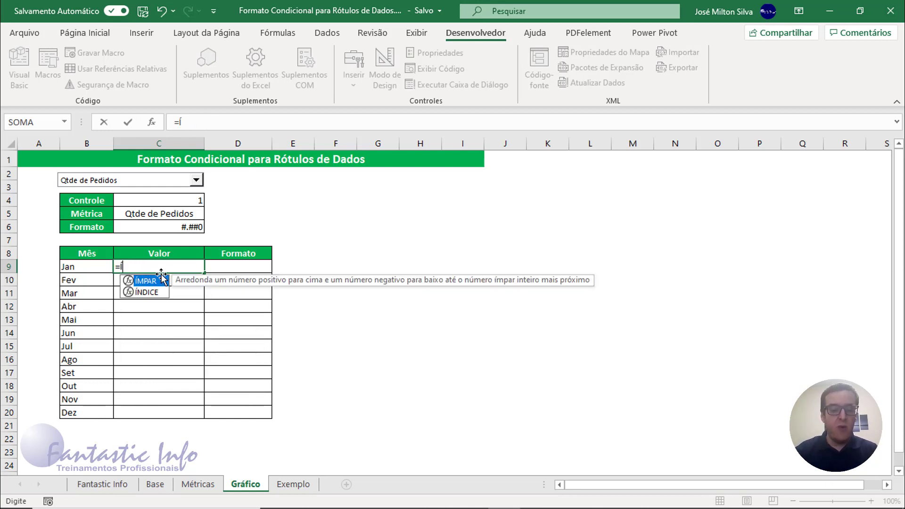
{"action": "key", "text": "Tab"}
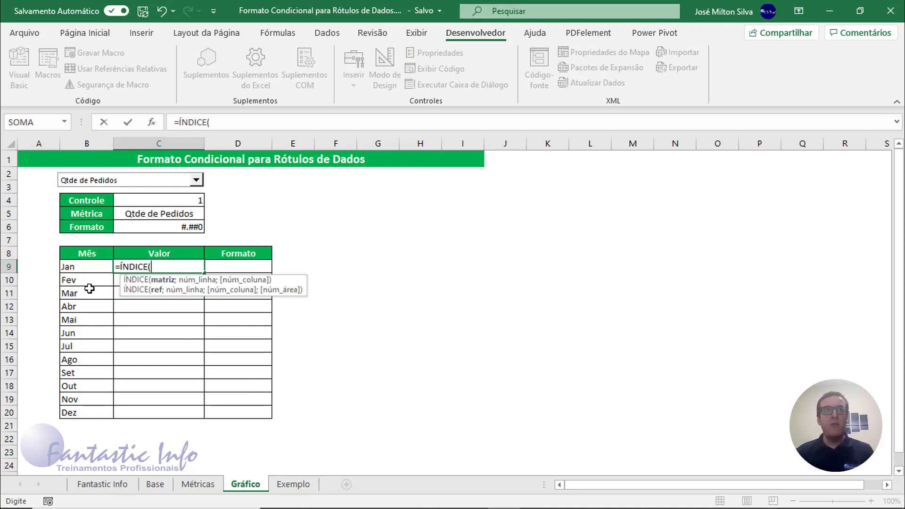
{"action": "left_click", "coordinate": [198, 484]}
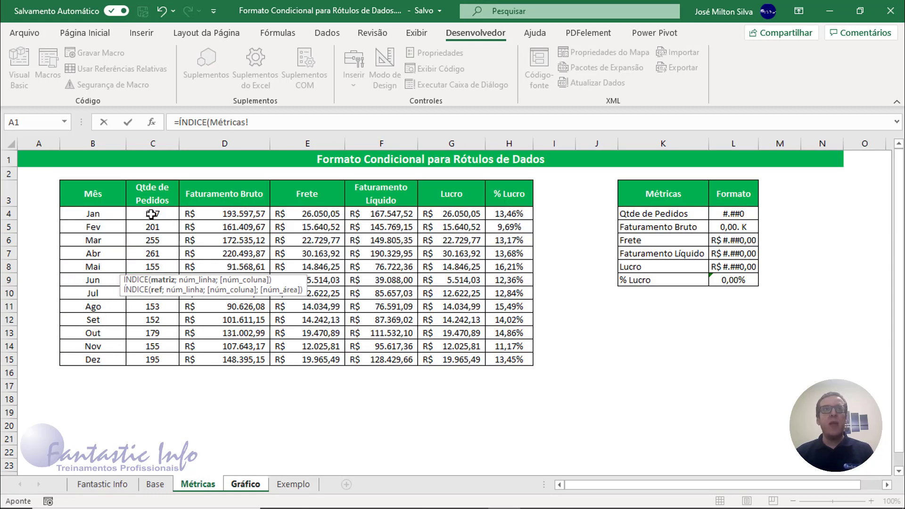
{"action": "left_click", "coordinate": [178, 214]}
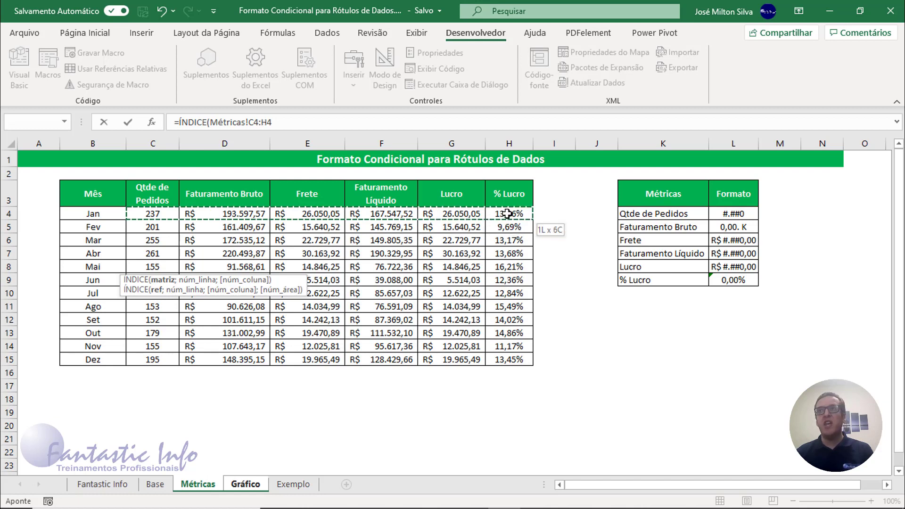
{"action": "left_click_drag", "start_coordinate": [179, 213], "coordinate": [514, 214]}
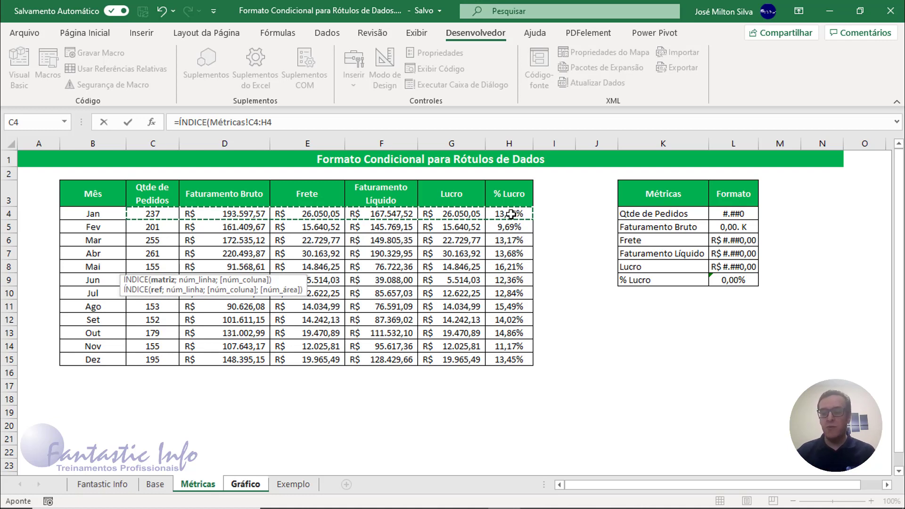
{"action": "type", "text": ";1"}
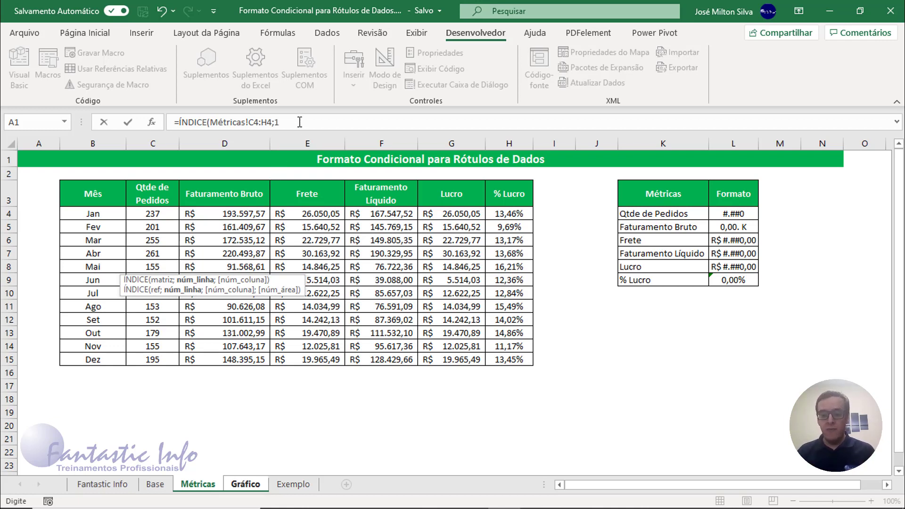
{"action": "type", "text": ";"}
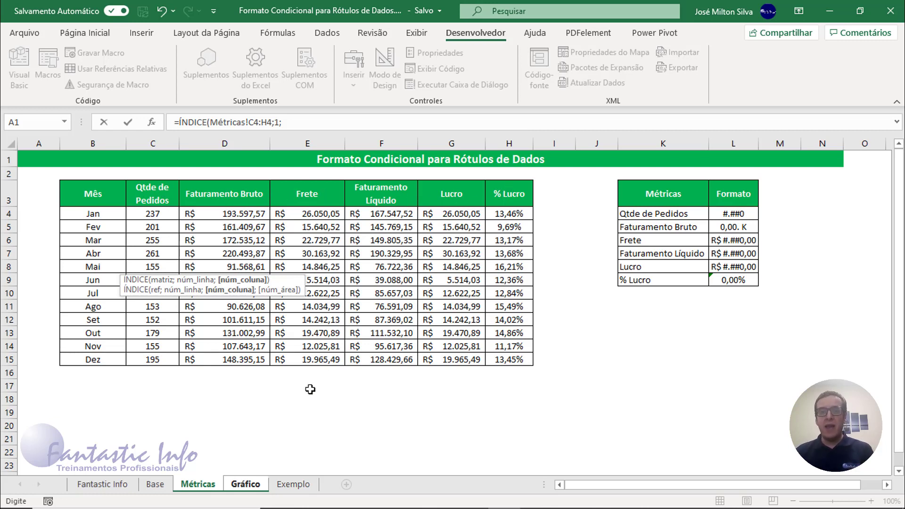
Finish it with the absolute column reference Gráfico!$C$4, returning 237 for January
{"action": "left_click", "coordinate": [246, 485]}
{"action": "left_click", "coordinate": [245, 486]}
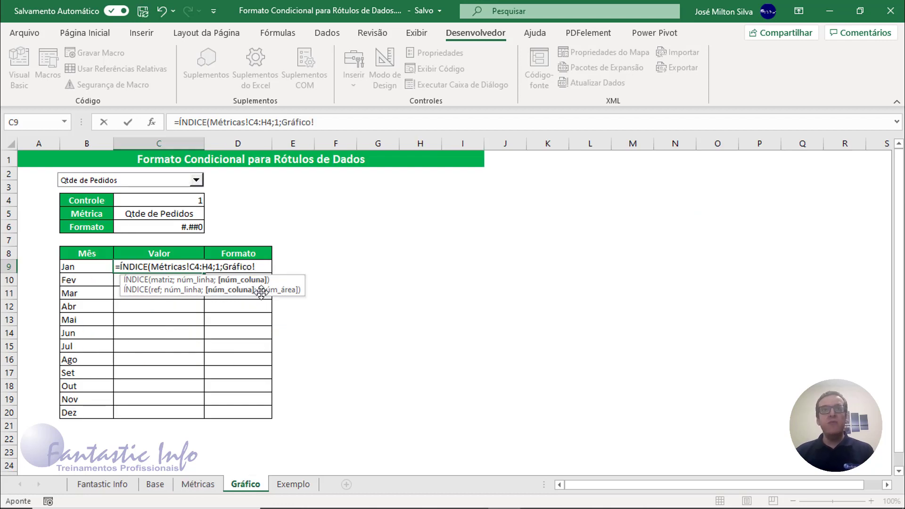
{"action": "left_click", "coordinate": [181, 203]}
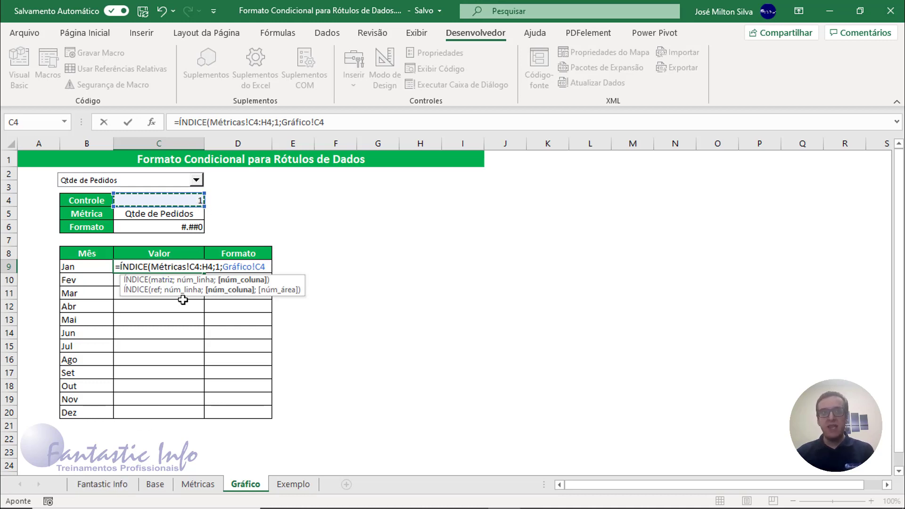
{"action": "key", "text": "F4"}
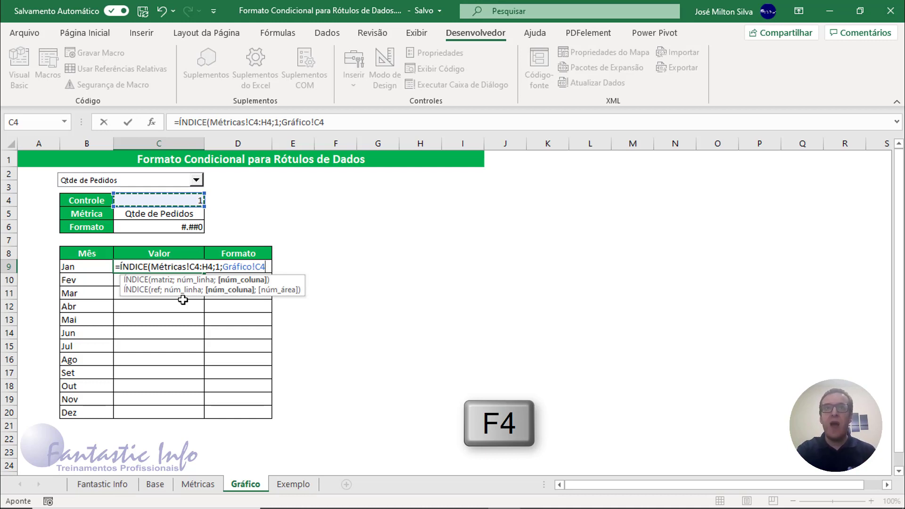
{"action": "key", "text": "F4"}
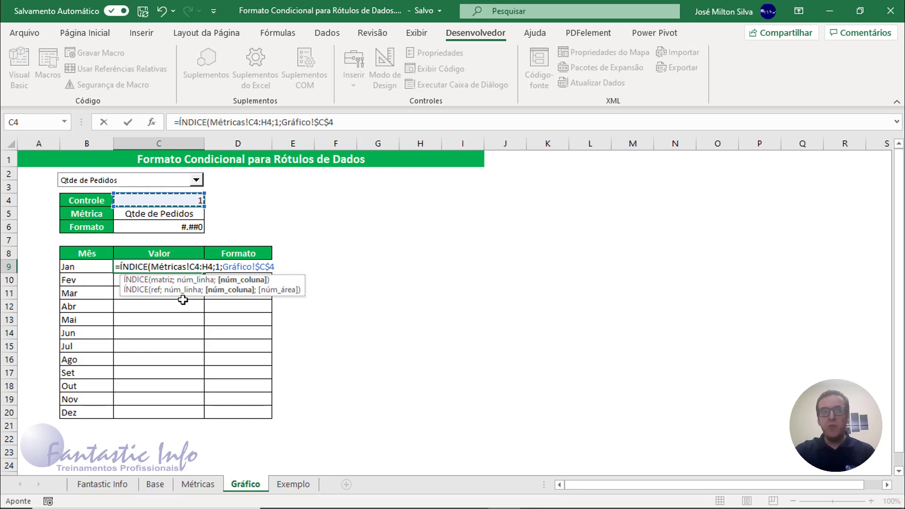
{"action": "type", "text": ")"}
{"action": "key", "text": "Return"}
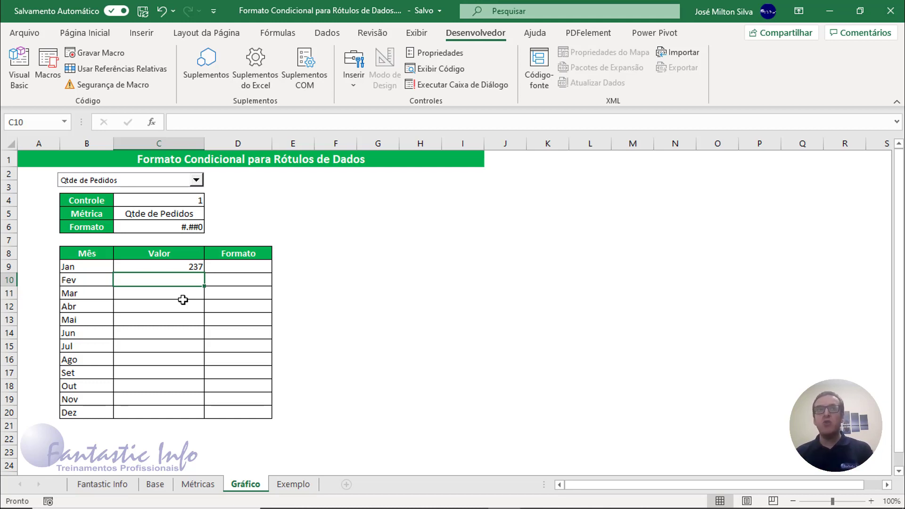
Fill C9's ÍNDICE formula down through C20 and check the February formula in C10
{"action": "left_click", "coordinate": [180, 267]}
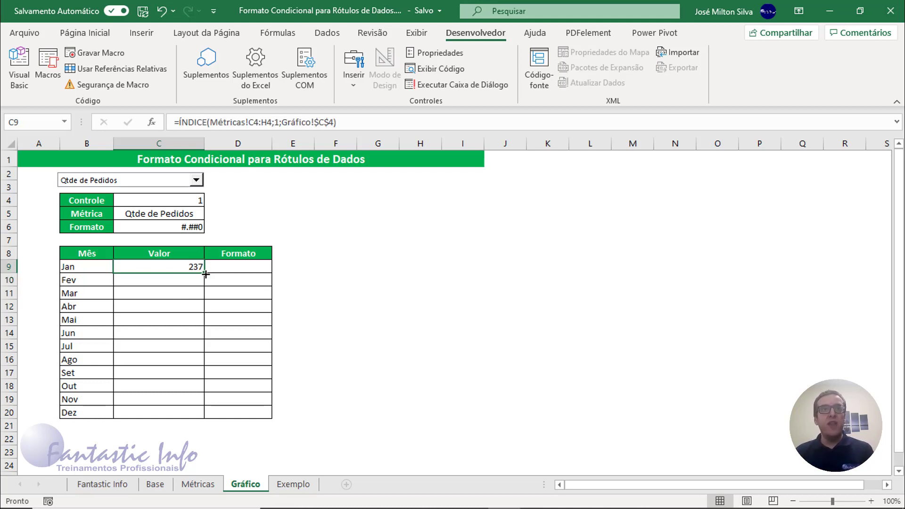
{"action": "left_click_drag", "start_coordinate": [204, 272], "coordinate": [190, 417]}
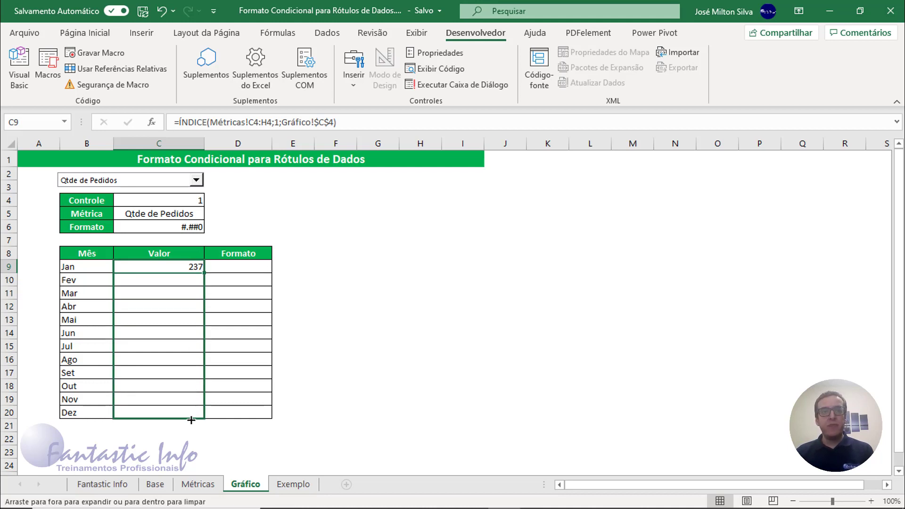
{"action": "left_click", "coordinate": [171, 281]}
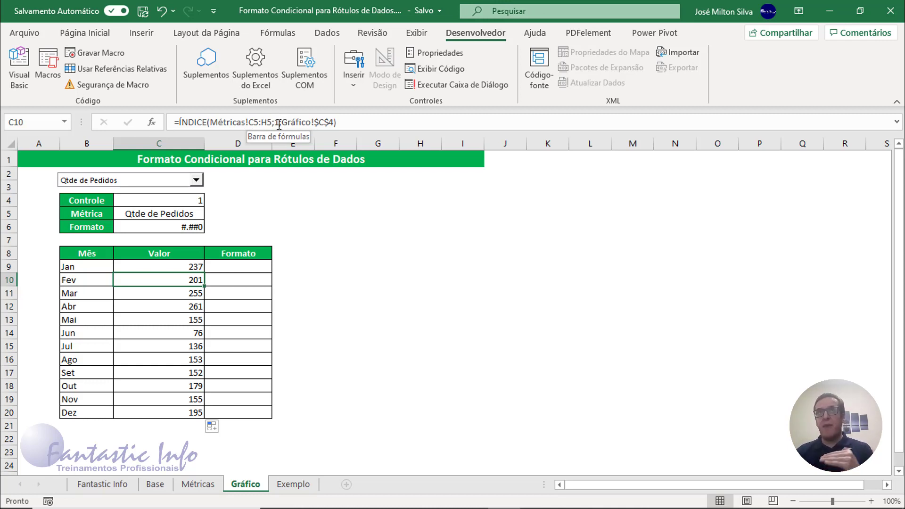
{"action": "type", "text": "1;"}
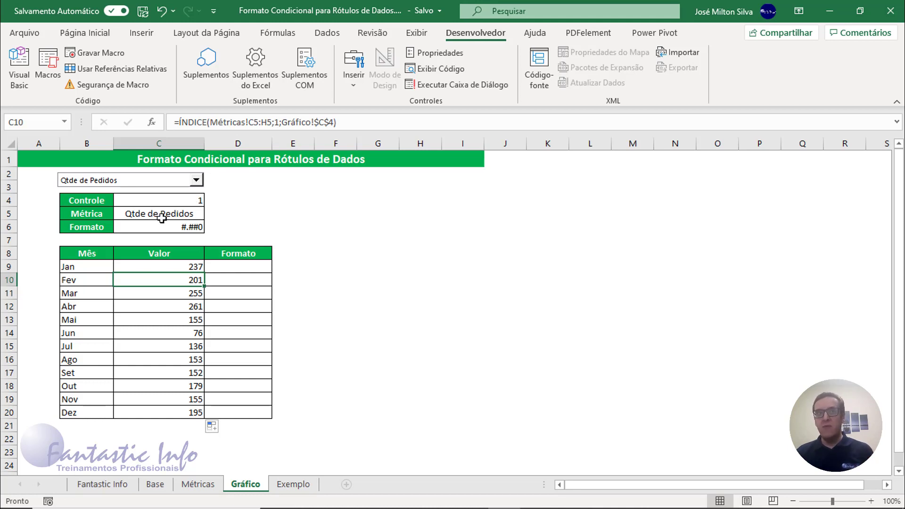
Try Faturamento Líquido, Lucro, % Lucro and Frete, end on Faturamento Bruto, then select C9:C20
{"action": "left_click", "coordinate": [195, 179]}
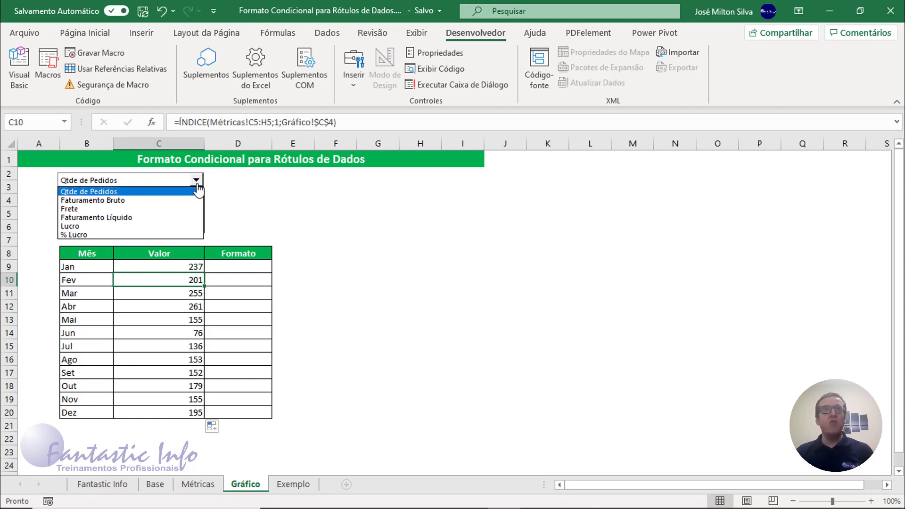
{"action": "left_click", "coordinate": [122, 200]}
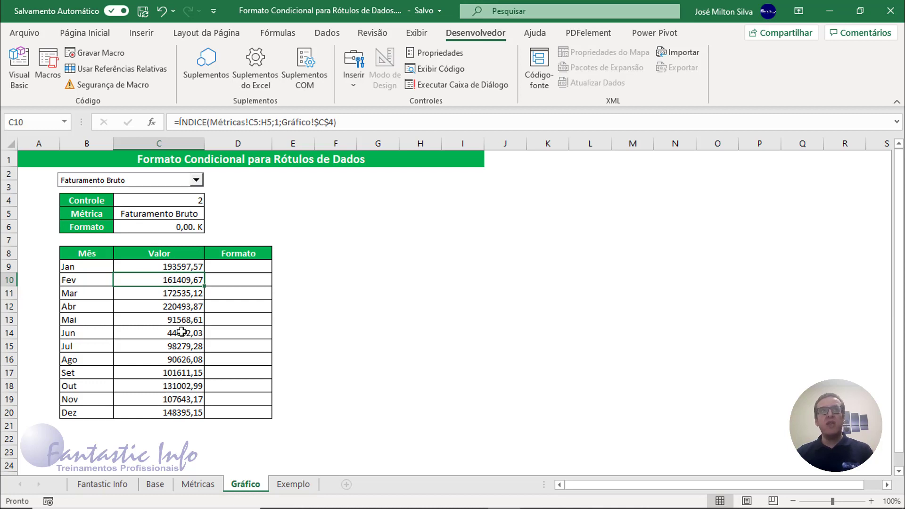
{"action": "left_click", "coordinate": [195, 180]}
{"action": "left_click", "coordinate": [140, 217]}
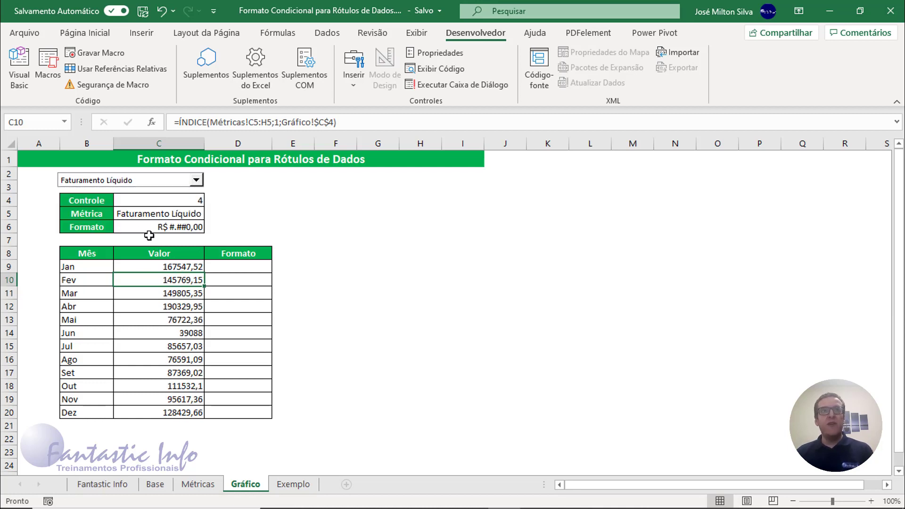
{"action": "left_click", "coordinate": [195, 180]}
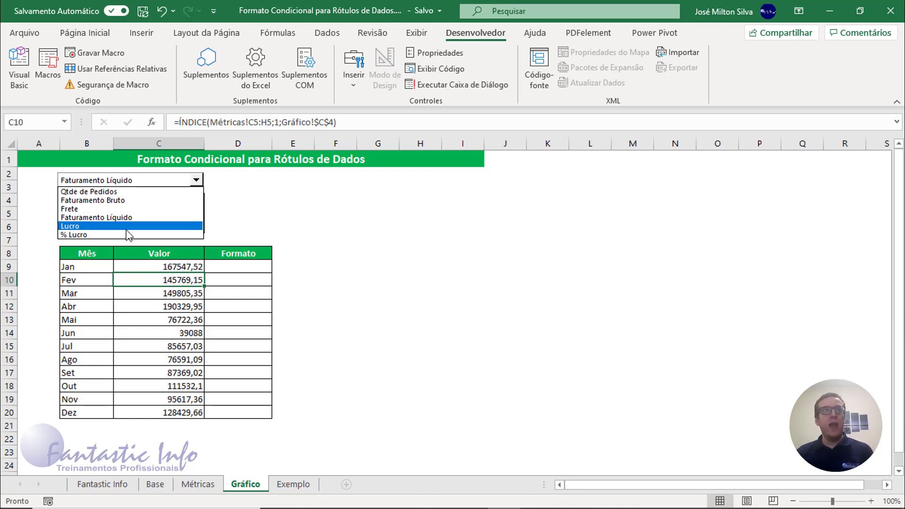
{"action": "left_click", "coordinate": [128, 227]}
{"action": "left_click", "coordinate": [196, 180]}
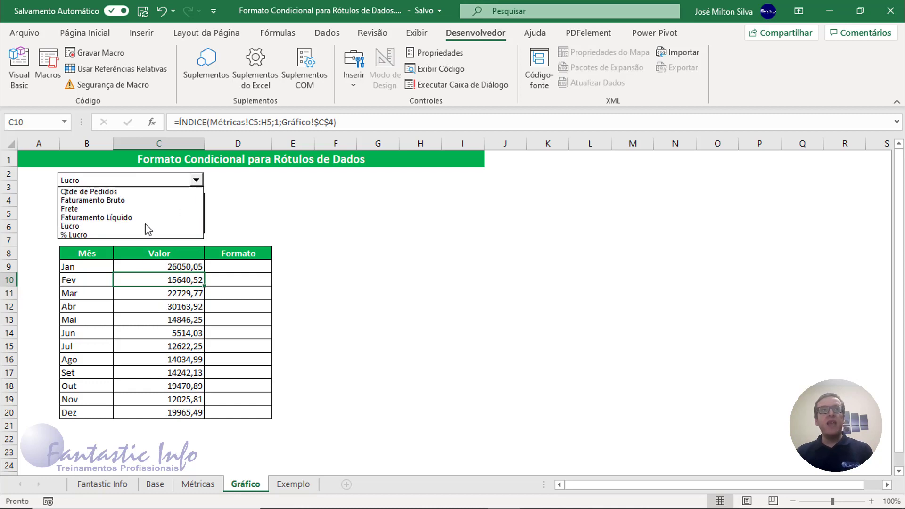
{"action": "left_click", "coordinate": [141, 235]}
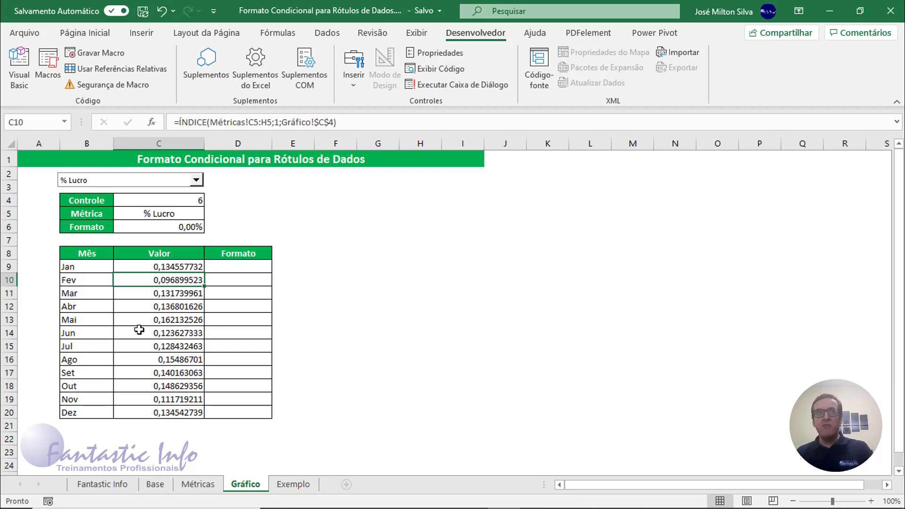
{"action": "left_click", "coordinate": [195, 180]}
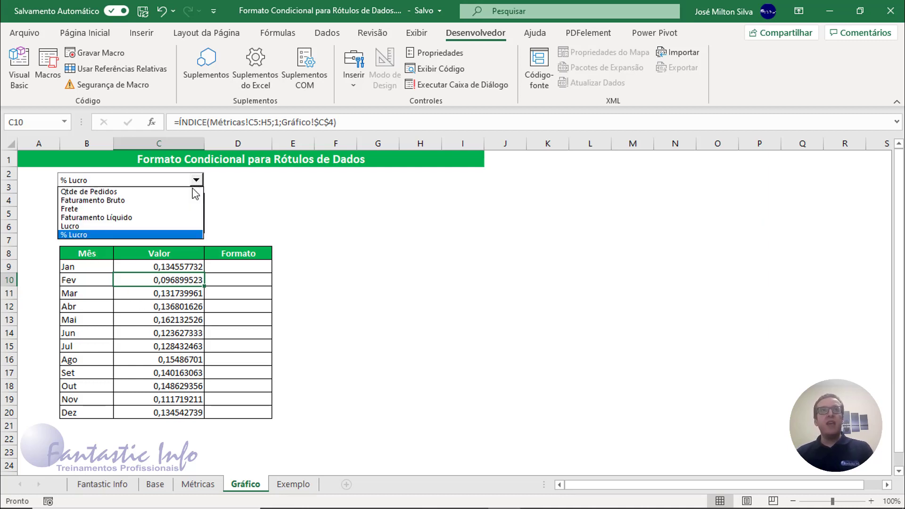
{"action": "left_click", "coordinate": [151, 209]}
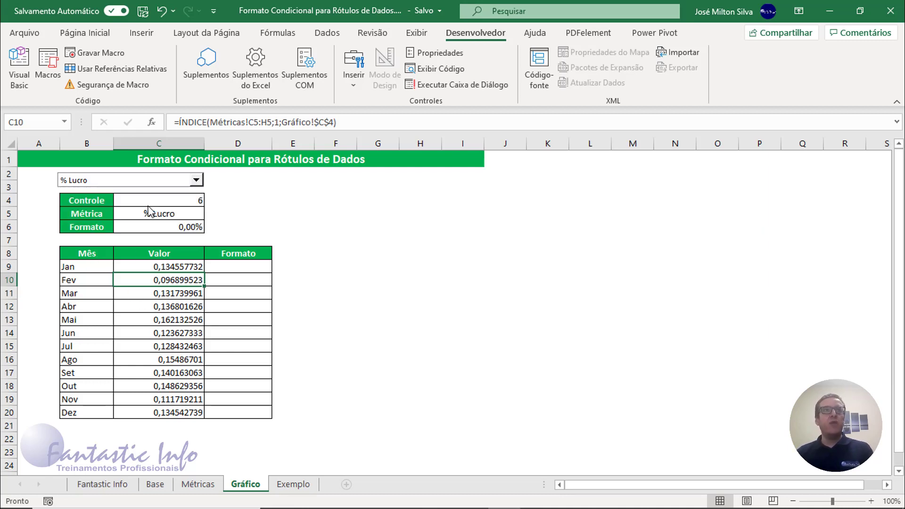
{"action": "left_click", "coordinate": [196, 181]}
{"action": "left_click", "coordinate": [144, 199]}
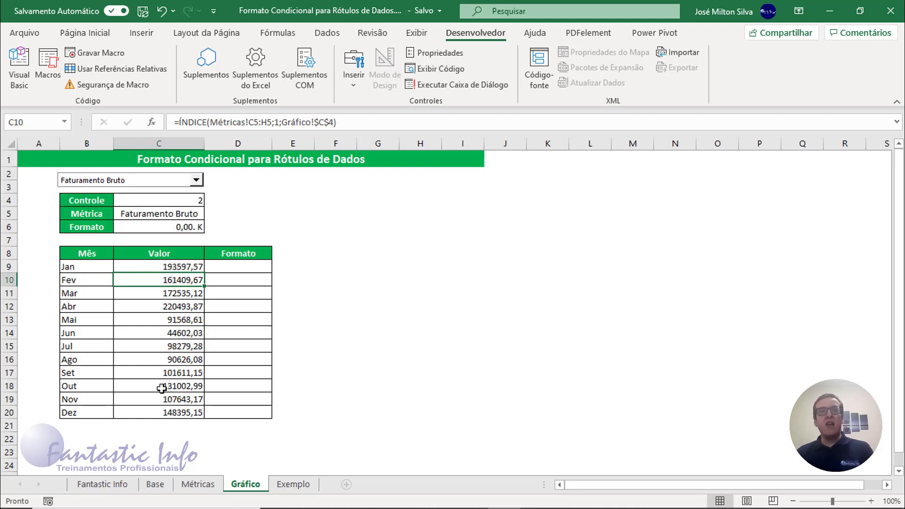
{"action": "left_click_drag", "start_coordinate": [165, 267], "coordinate": [165, 412]}
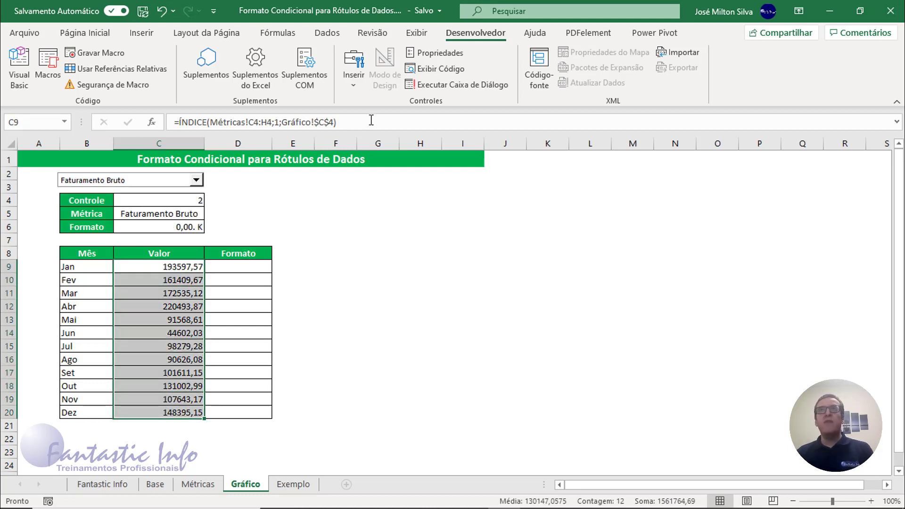
Apply Accounting format to the Valor figures and test it with % Lucro
{"action": "left_click", "coordinate": [85, 33]}
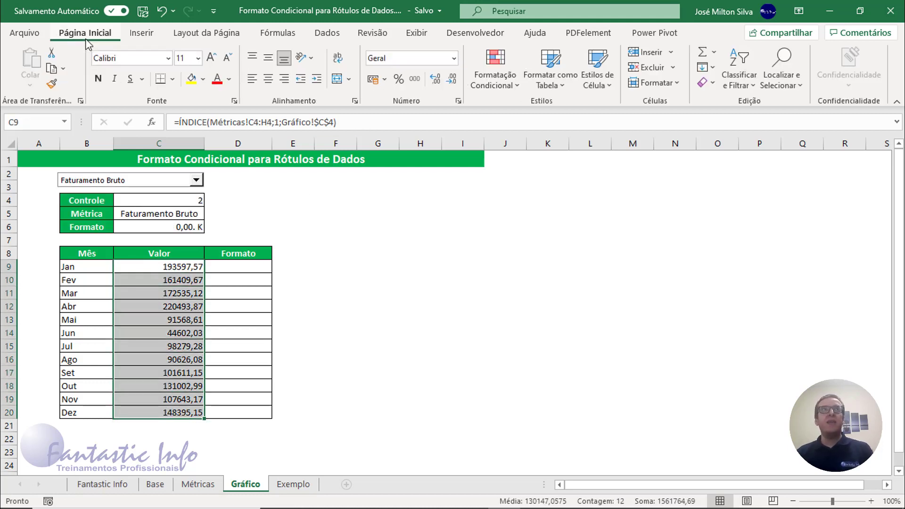
{"action": "left_click", "coordinate": [373, 80]}
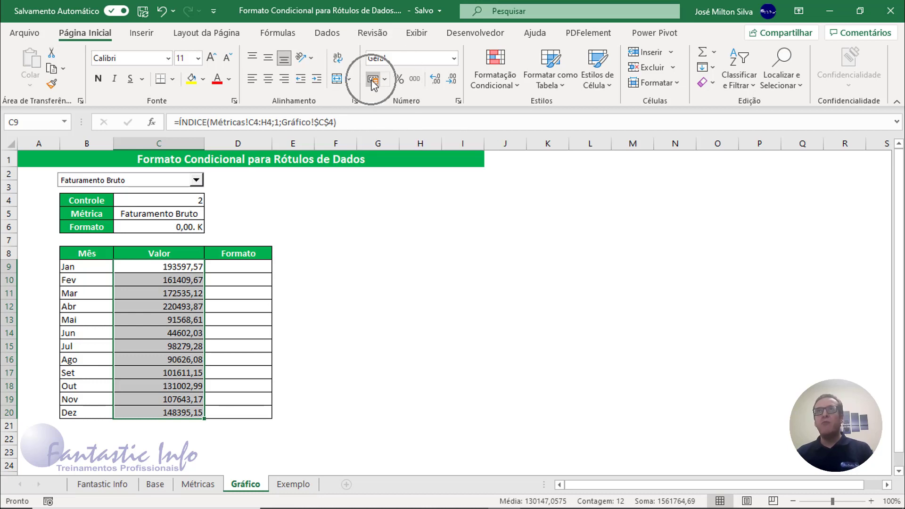
{"action": "left_click_drag", "start_coordinate": [88, 254], "coordinate": [164, 412]}
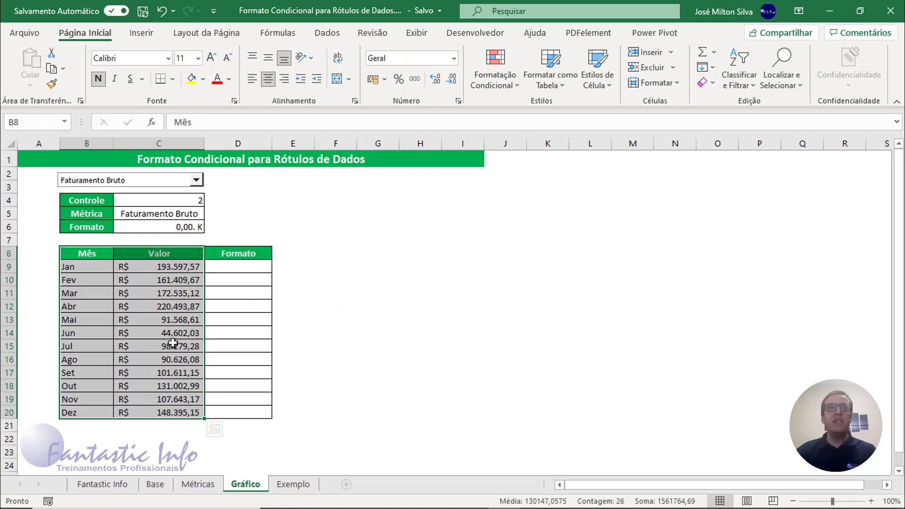
{"action": "left_click", "coordinate": [81, 267]}
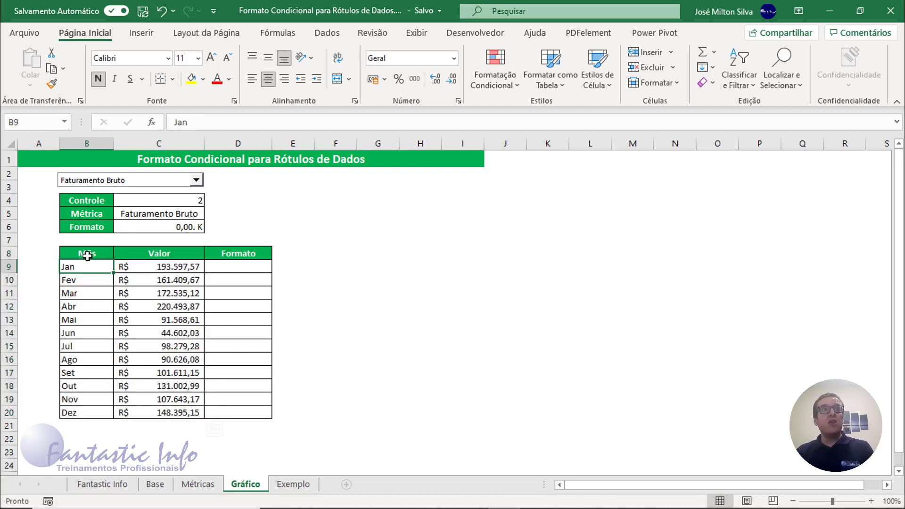
{"action": "left_click", "coordinate": [196, 180]}
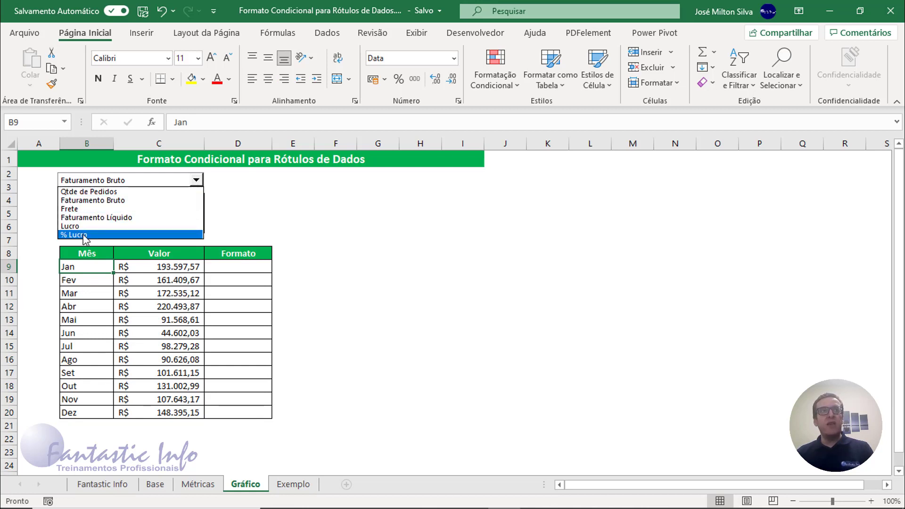
{"action": "left_click", "coordinate": [85, 236]}
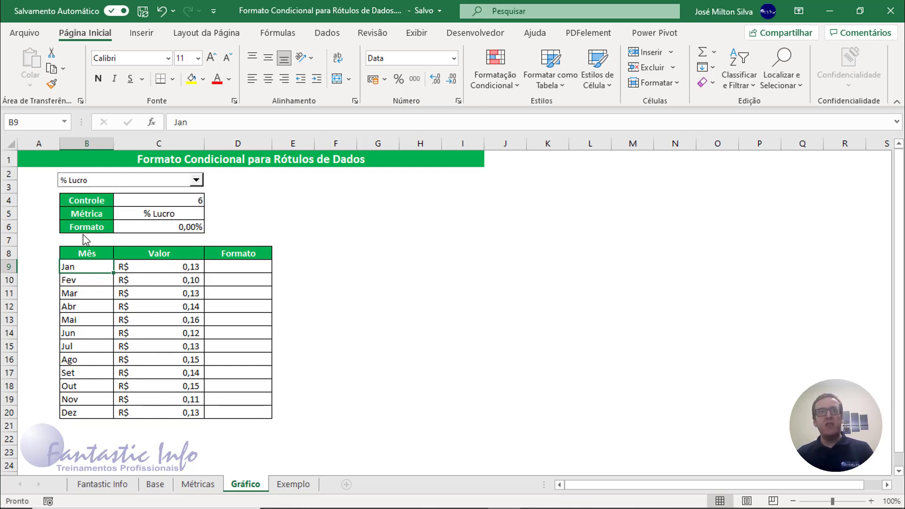
{"action": "left_click", "coordinate": [129, 268]}
{"action": "left_click_drag", "start_coordinate": [129, 283], "coordinate": [141, 414]}
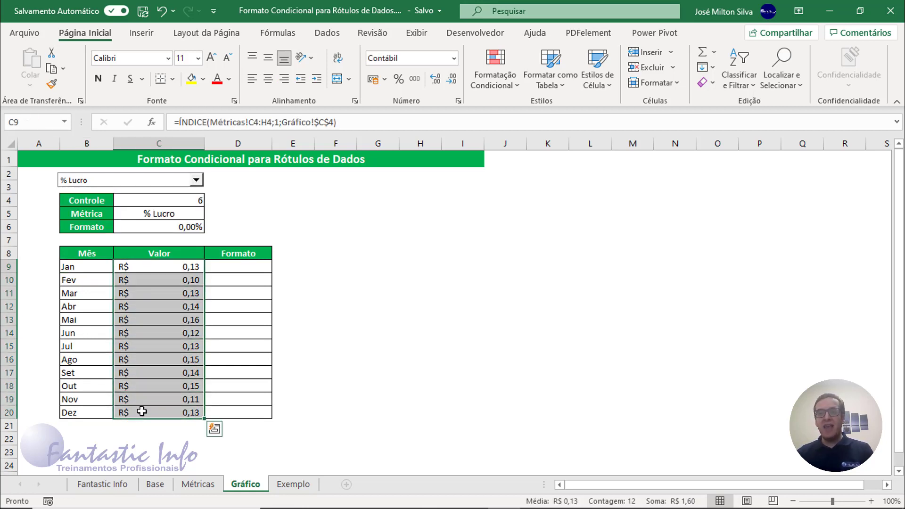
Switch back to Qtde de Pedidos and reset C9:C20 to Geral number format
{"action": "left_click", "coordinate": [196, 180]}
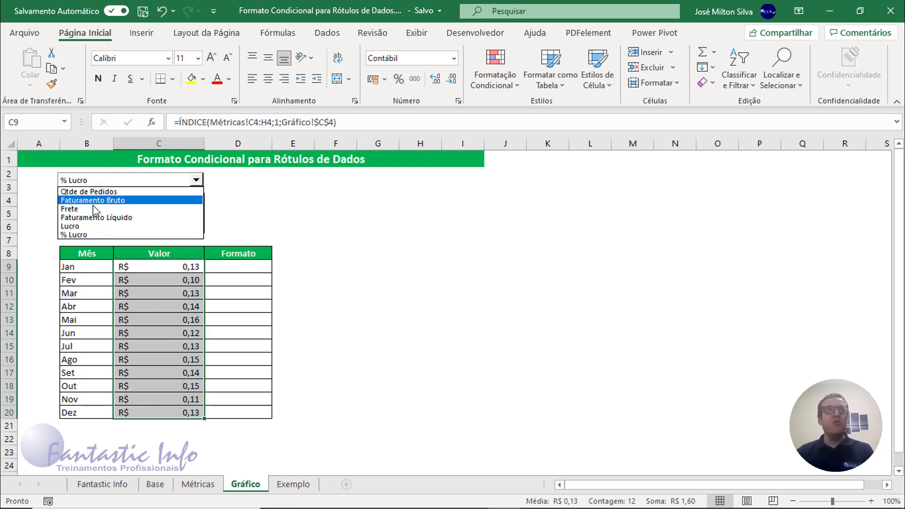
{"action": "left_click", "coordinate": [90, 191]}
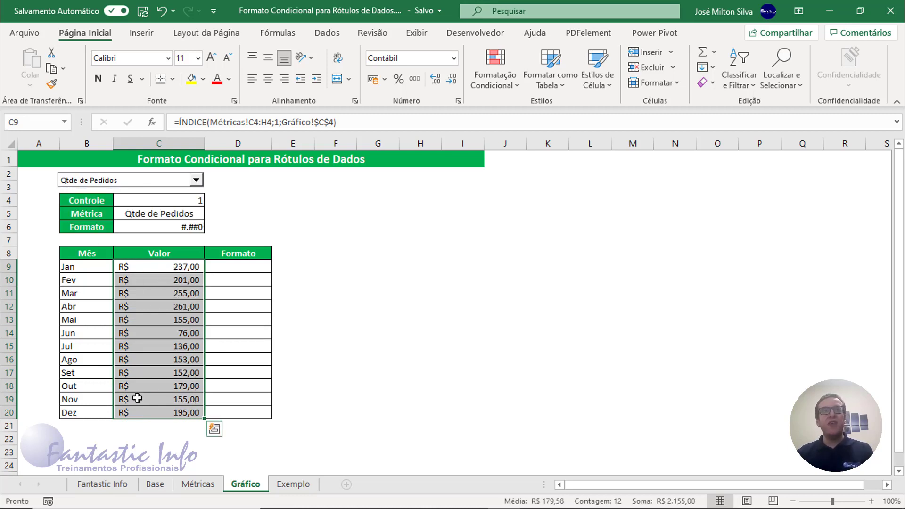
{"action": "key", "text": "ctrl+q"}
{"action": "left_click", "coordinate": [193, 229]}
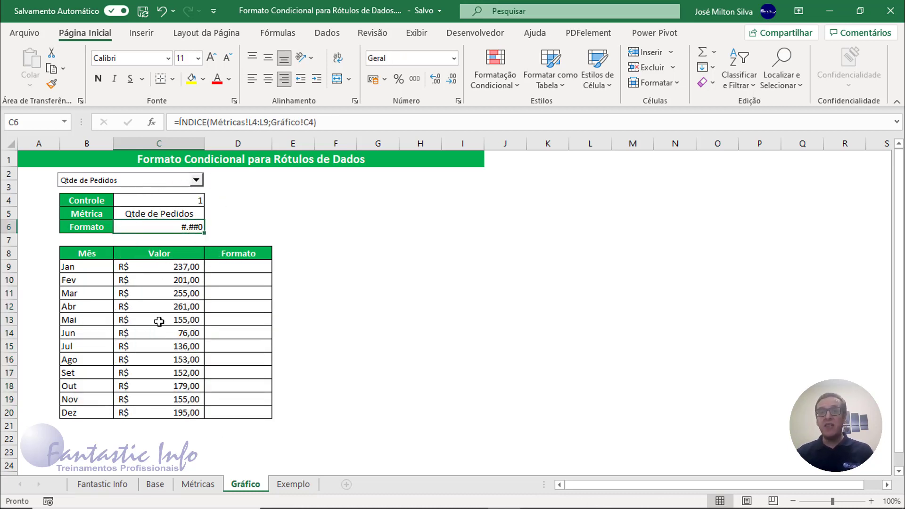
{"action": "left_click", "coordinate": [170, 268]}
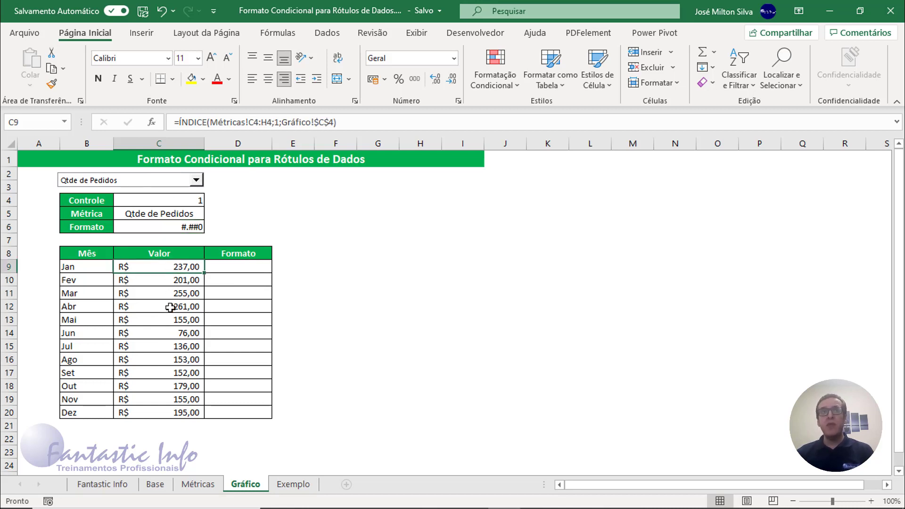
{"action": "left_click_drag", "start_coordinate": [170, 308], "coordinate": [168, 412]}
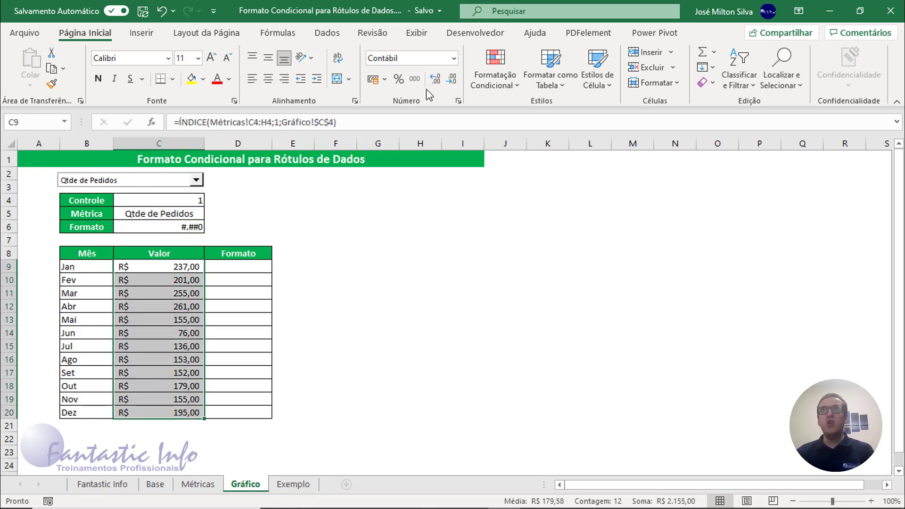
{"action": "left_click", "coordinate": [454, 58]}
{"action": "left_click", "coordinate": [397, 78]}
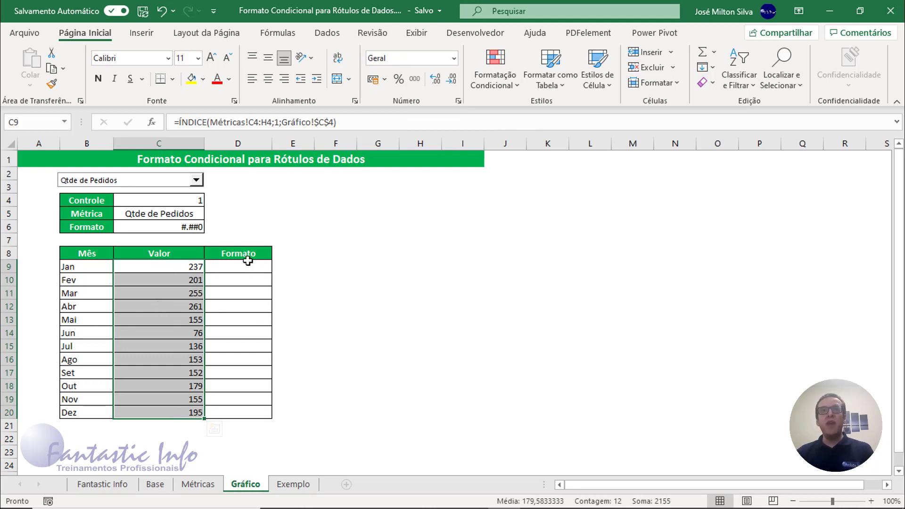
{"action": "left_click_drag", "start_coordinate": [248, 260], "coordinate": [242, 412]}
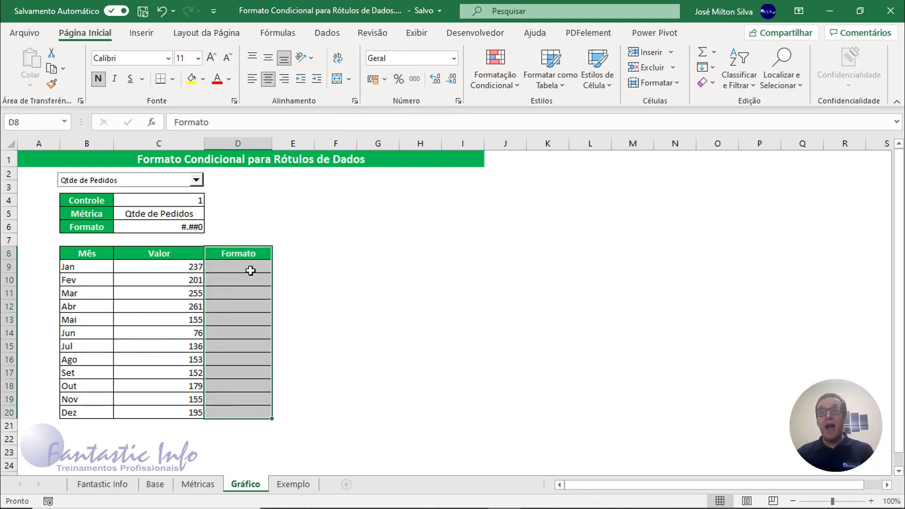
Enter =TEXTO(C9;"#.##0") in D9 and test it with Faturamento Bruto, showing 193.598
{"action": "left_click", "coordinate": [230, 248]}
{"action": "left_click", "coordinate": [237, 267]}
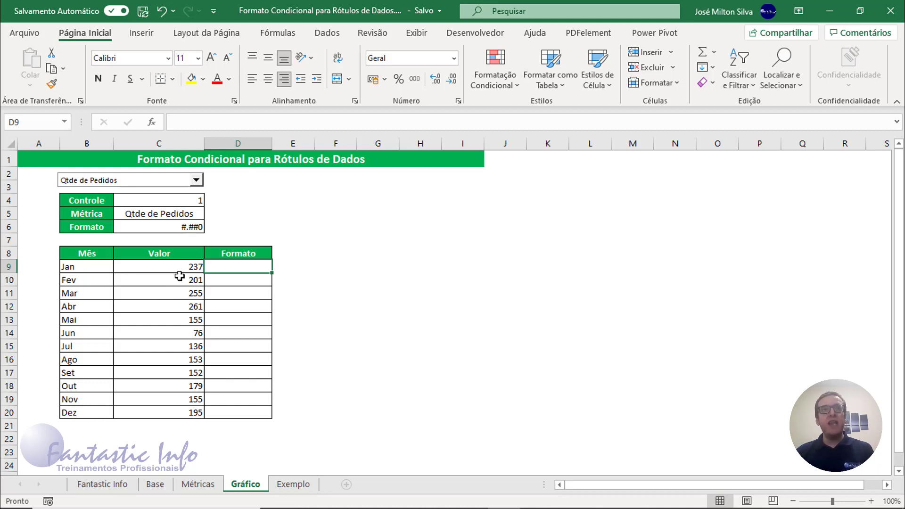
{"action": "type", "text": "="}
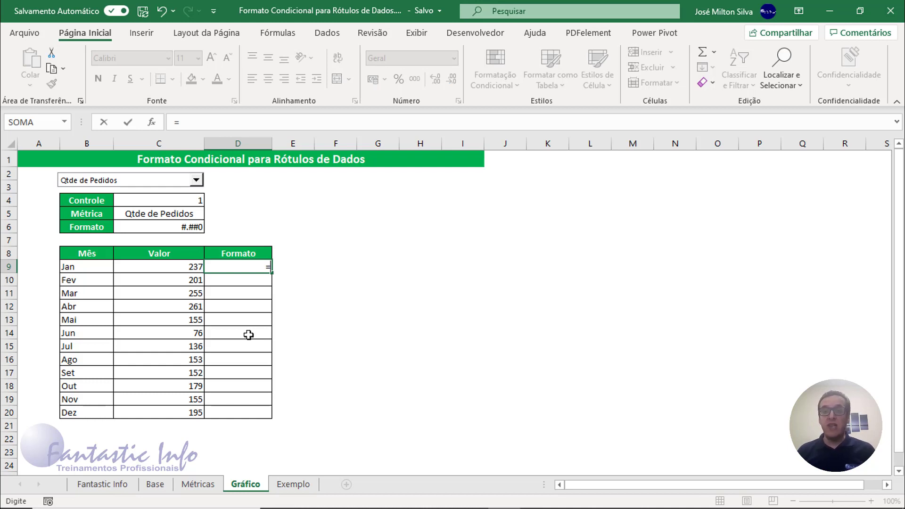
{"action": "type", "text": "T"}
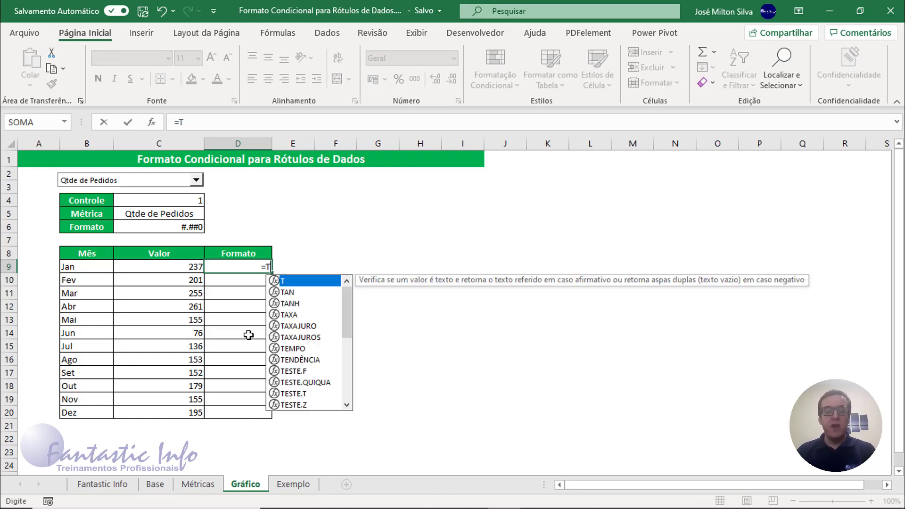
{"action": "type", "text": "EXTO("}
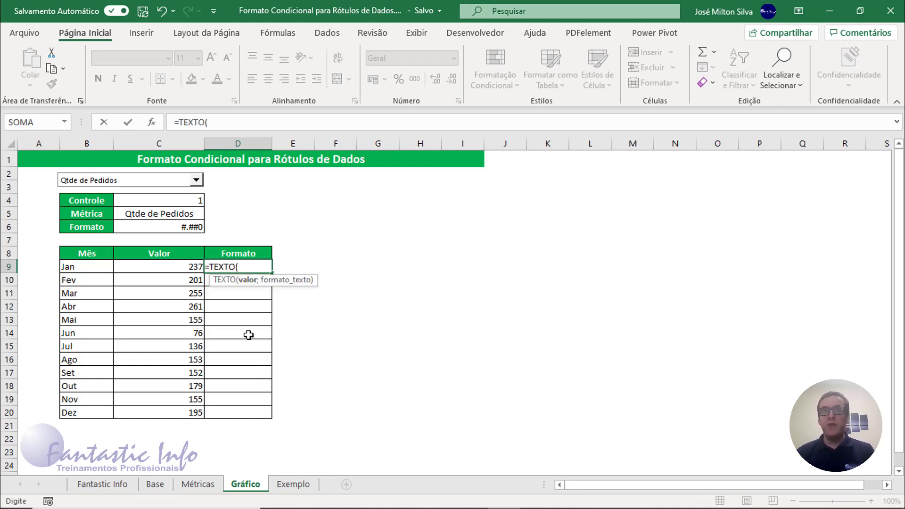
{"action": "left_click", "coordinate": [176, 269]}
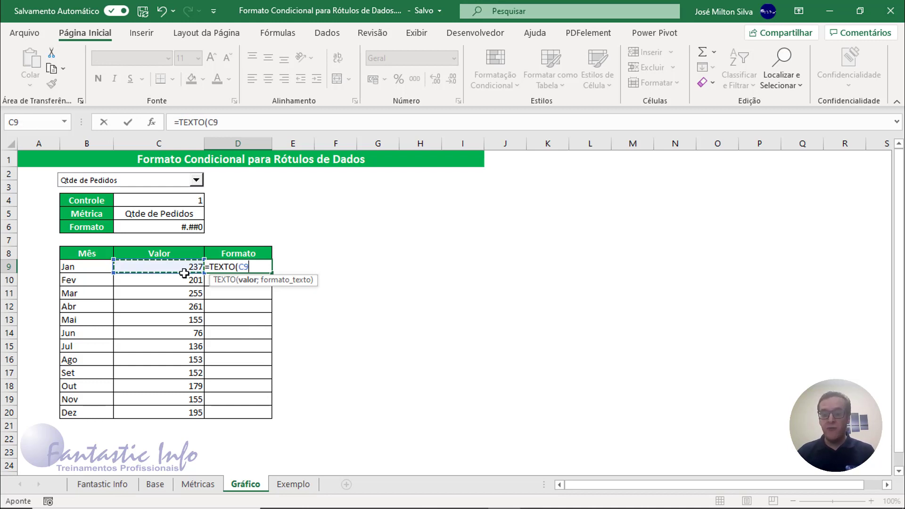
{"action": "type", "text": ";\"#."}
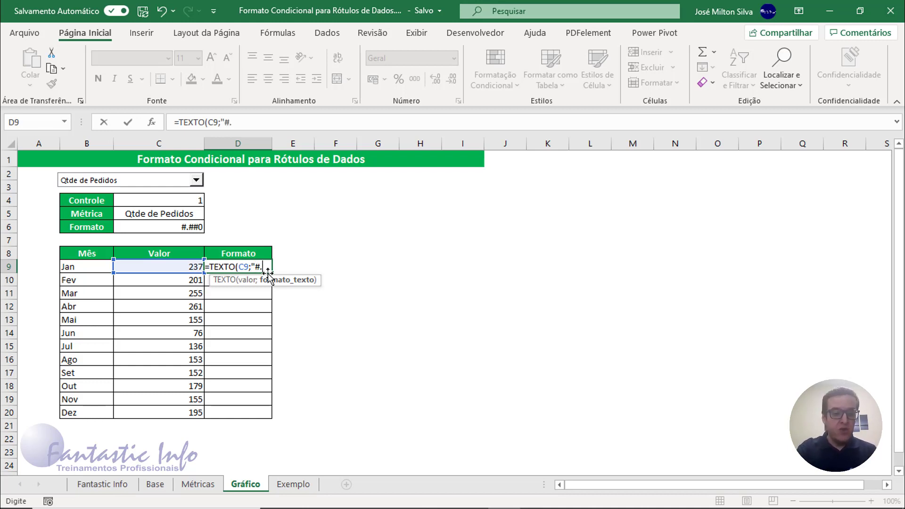
{"action": "type", "text": "##"}
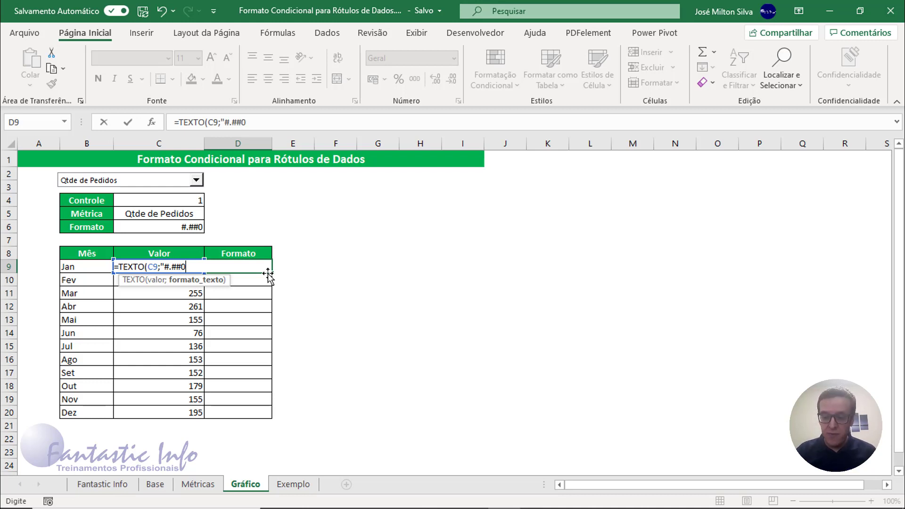
{"action": "type", "text": "0"}
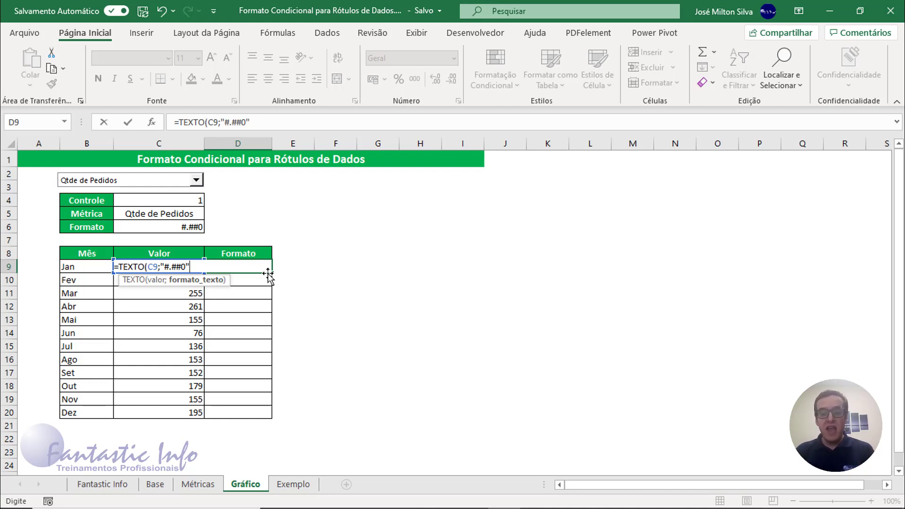
{"action": "type", "text": ")"}
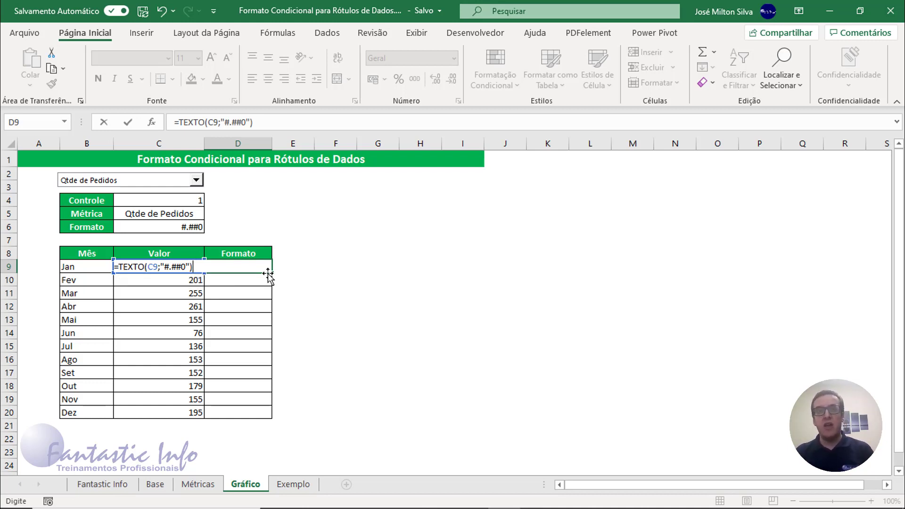
{"action": "key", "text": "Return"}
{"action": "left_click", "coordinate": [261, 267]}
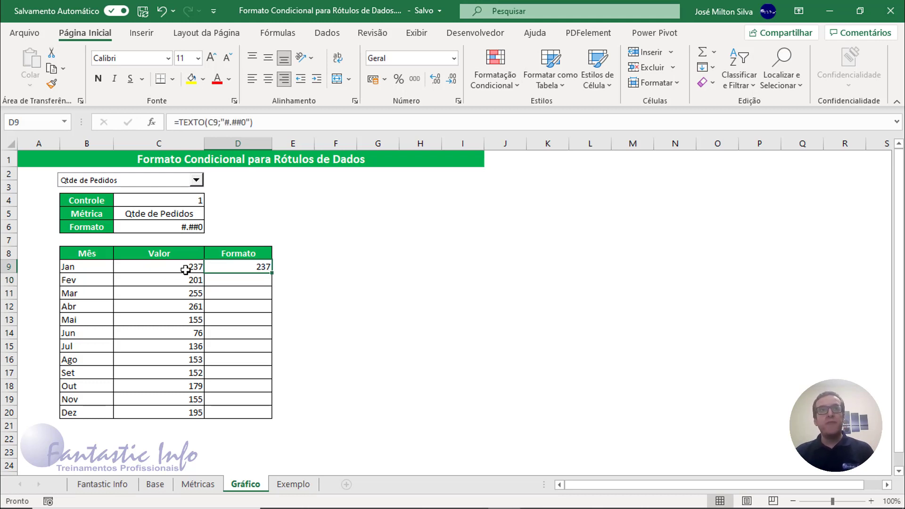
{"action": "left_click", "coordinate": [196, 180]}
{"action": "left_click", "coordinate": [135, 208]}
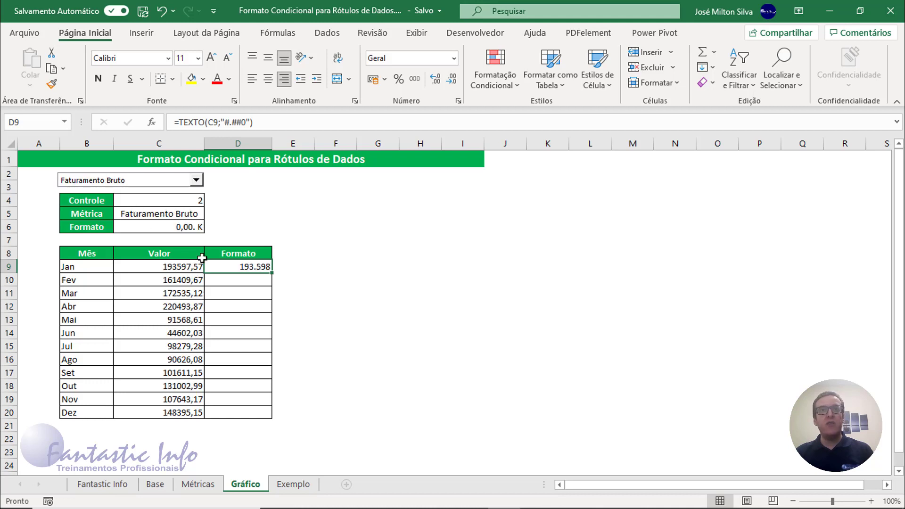
Switch back to Qtde de Pedidos and remove the hard-coded format from D9's TEXTO formula
{"action": "left_click", "coordinate": [196, 179]}
{"action": "left_click", "coordinate": [169, 197]}
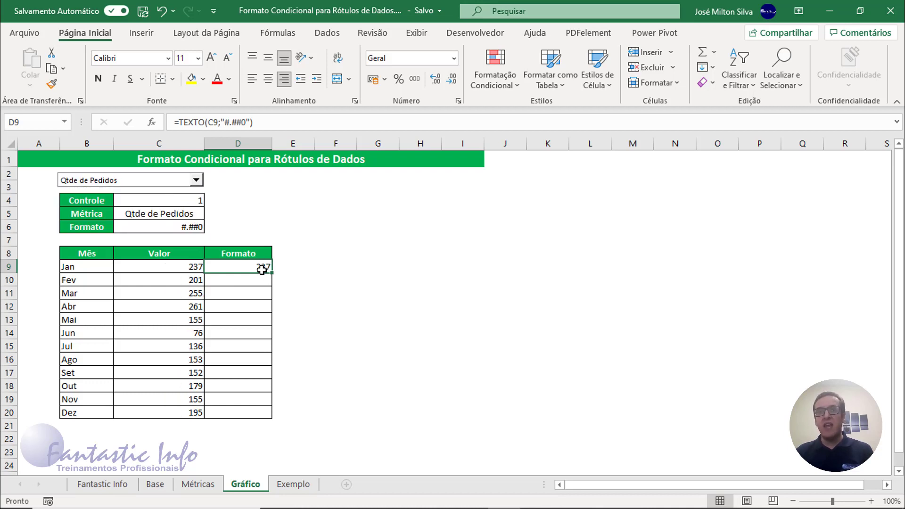
{"action": "double_click", "coordinate": [262, 270]}
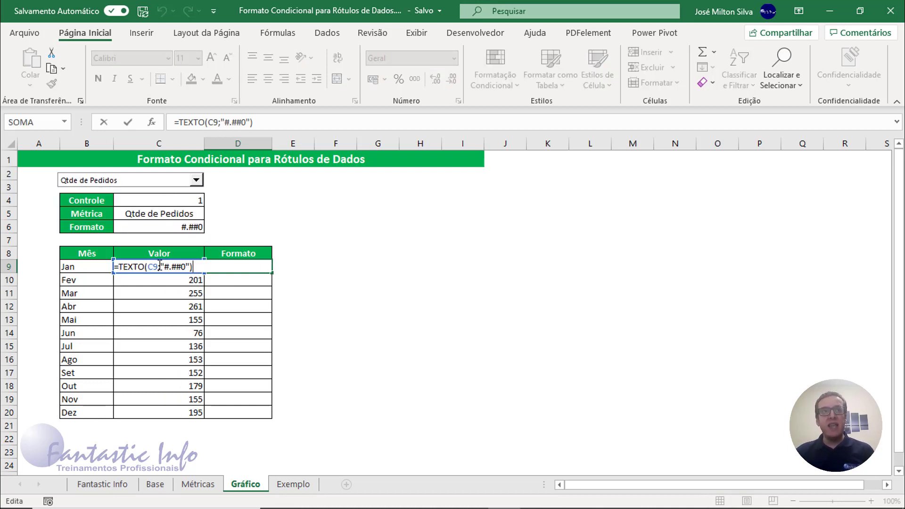
{"action": "left_click_drag", "start_coordinate": [158, 266], "coordinate": [224, 267]}
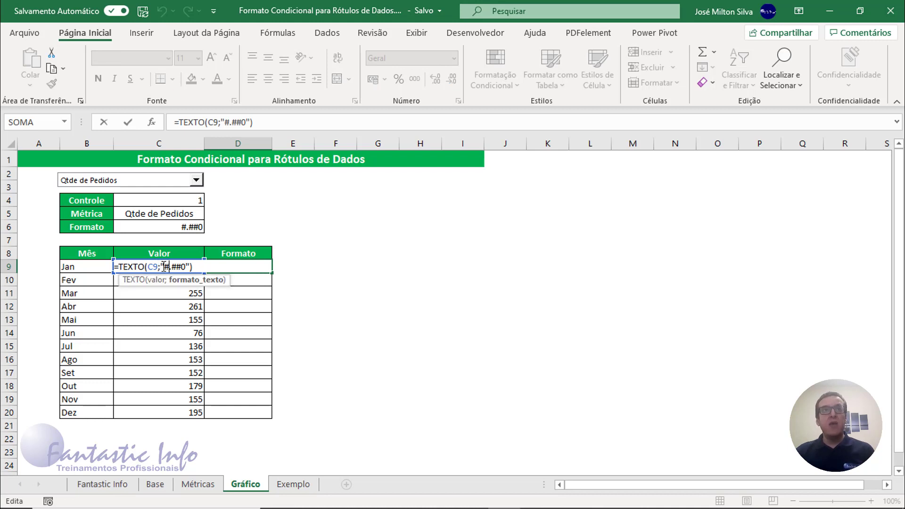
{"action": "left_click", "coordinate": [224, 267]}
{"action": "key", "text": "BackSpace"}
{"action": "key", "text": "BackSpace"}
{"action": "key", "text": "BackSpace"}
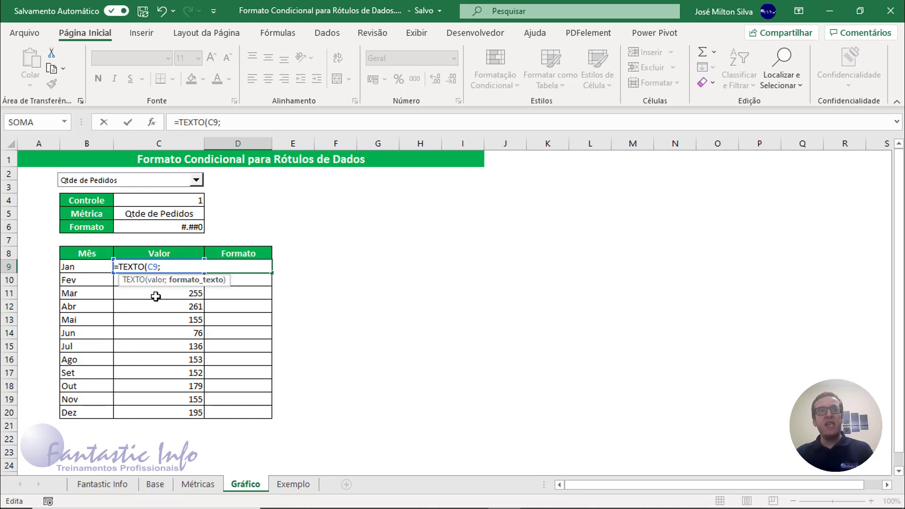
Use absolute $C$6 as D9's format argument and fill the formula down to D20
{"action": "left_click", "coordinate": [182, 229]}
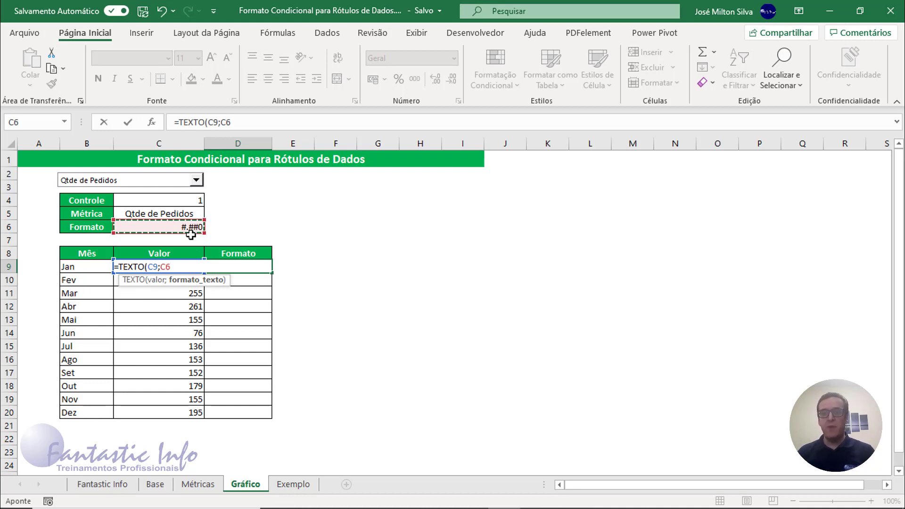
{"action": "key", "text": "F4"}
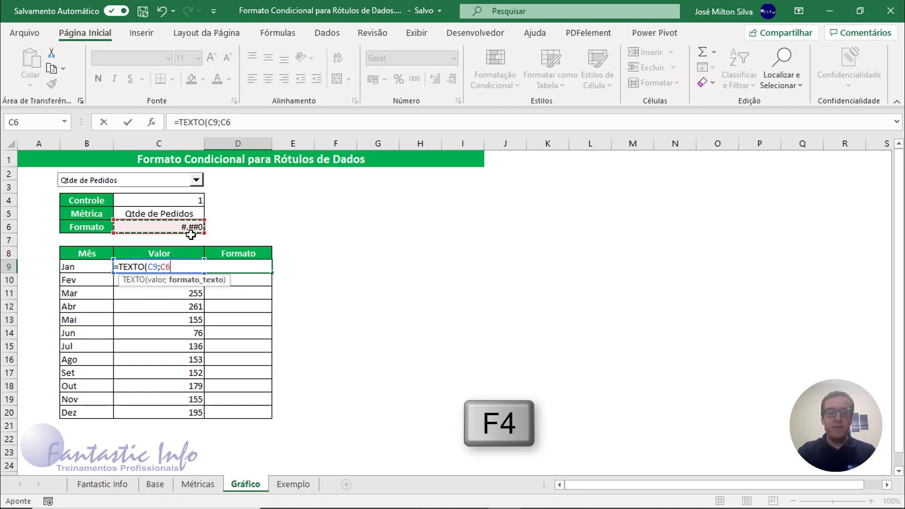
{"action": "key", "text": "F4"}
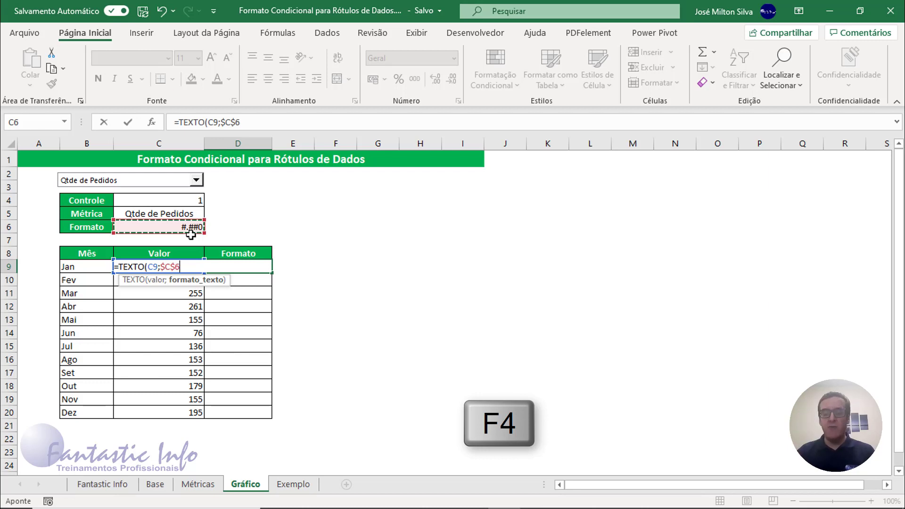
{"action": "type", "text": ")"}
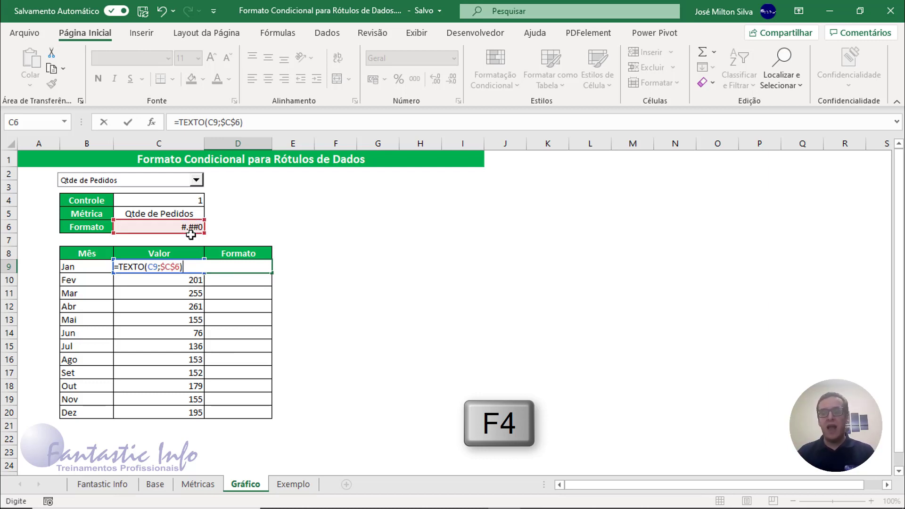
{"action": "key", "text": "Return"}
{"action": "left_click", "coordinate": [257, 267]}
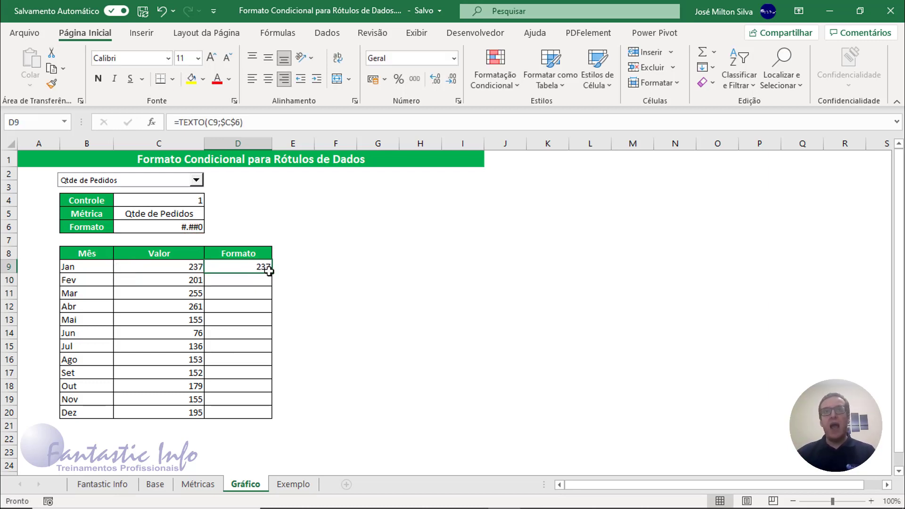
{"action": "left_click_drag", "start_coordinate": [273, 273], "coordinate": [271, 417]}
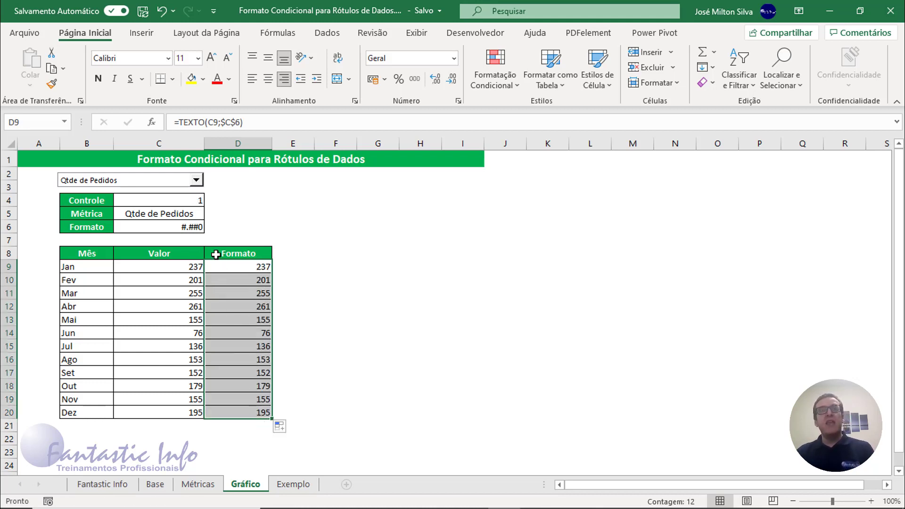
Test the Formato column with Faturamento Bruto, Frete, Faturamento Líquido and % Lucro, then select B8:C20
{"action": "left_click", "coordinate": [259, 267]}
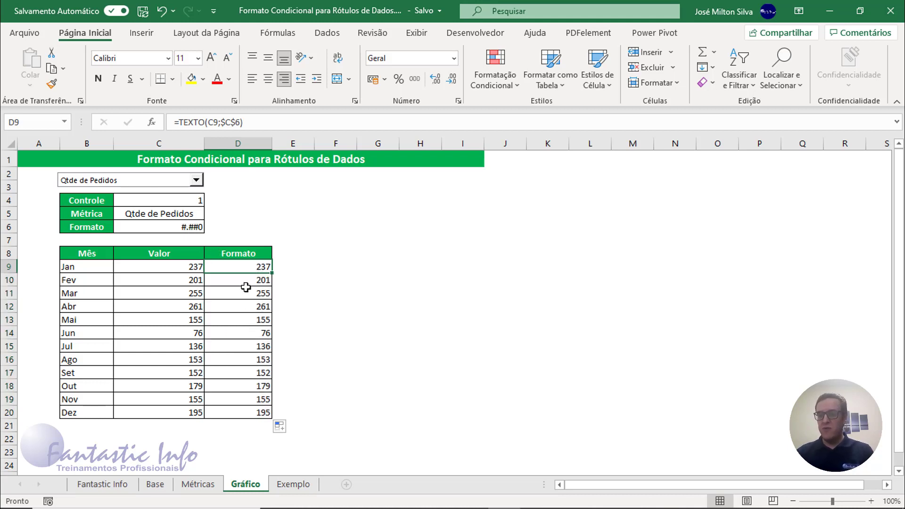
{"action": "left_click", "coordinate": [196, 181]}
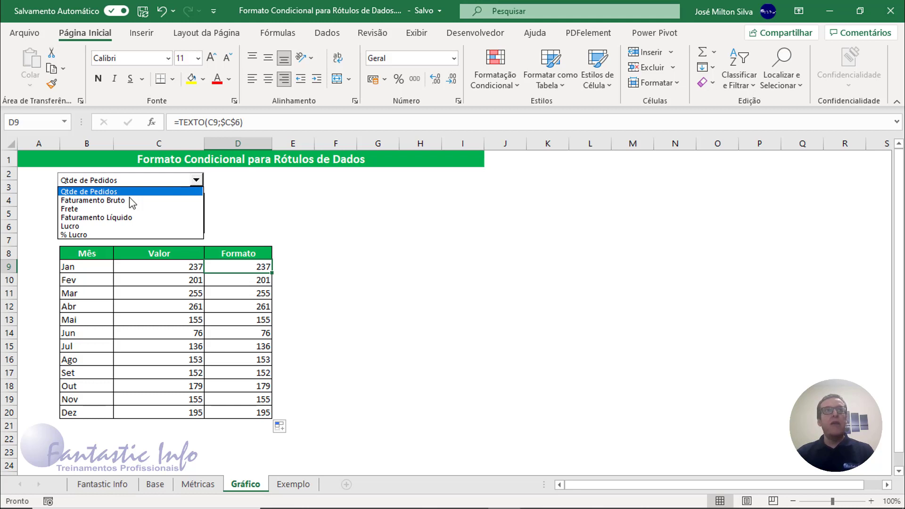
{"action": "left_click", "coordinate": [124, 202]}
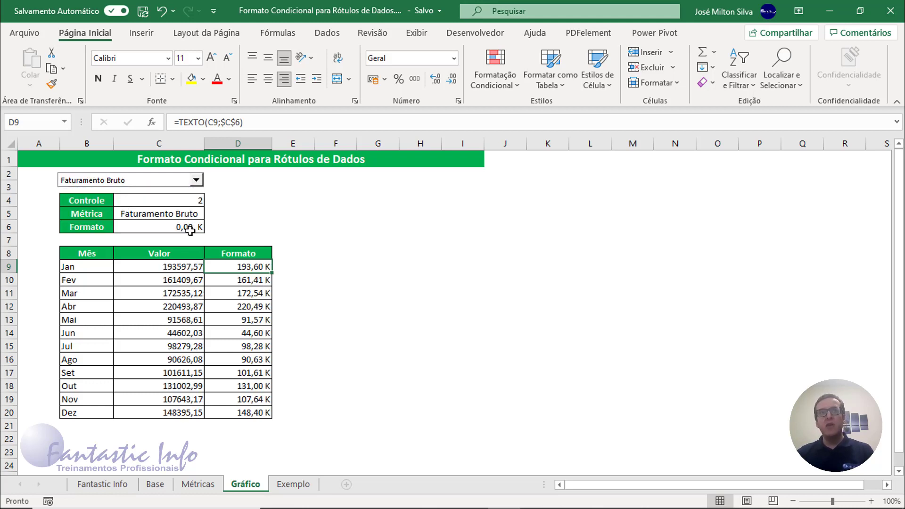
{"action": "left_click", "coordinate": [196, 180]}
{"action": "left_click", "coordinate": [127, 208]}
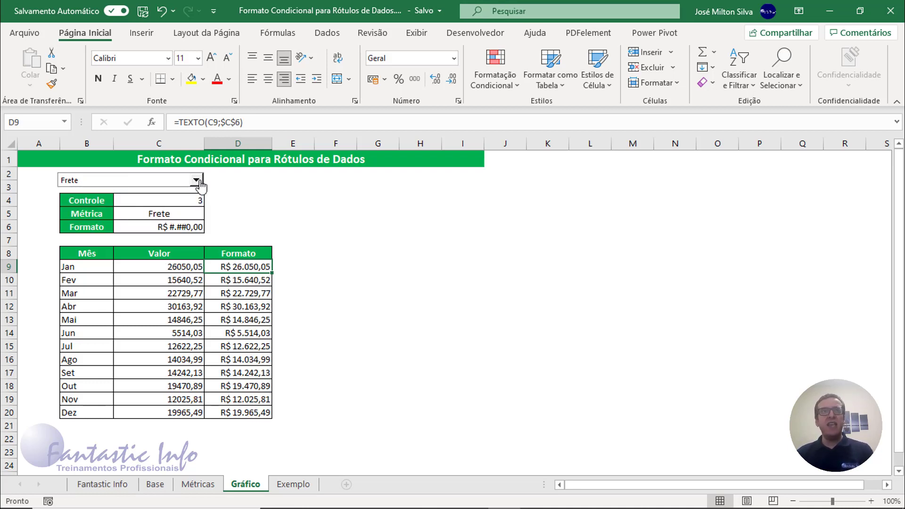
{"action": "left_click", "coordinate": [196, 180]}
{"action": "left_click", "coordinate": [139, 216]}
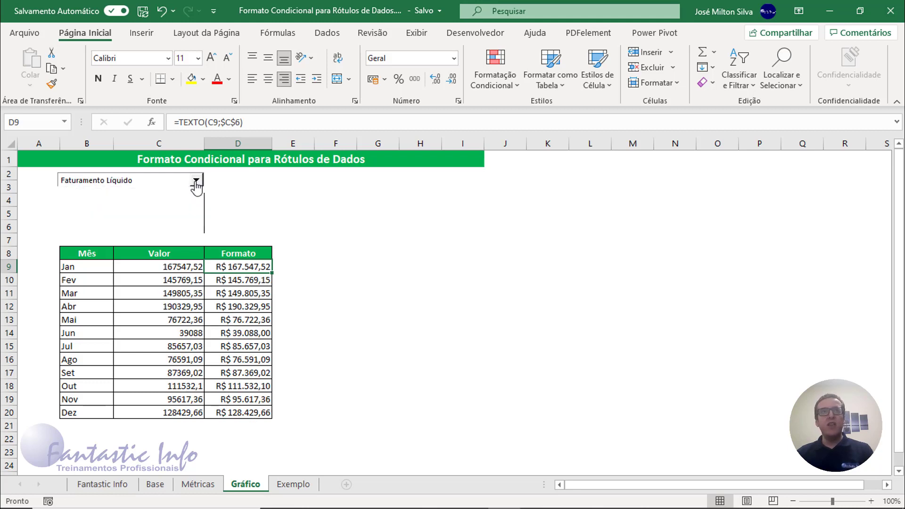
{"action": "left_click", "coordinate": [196, 180]}
{"action": "left_click", "coordinate": [106, 234]}
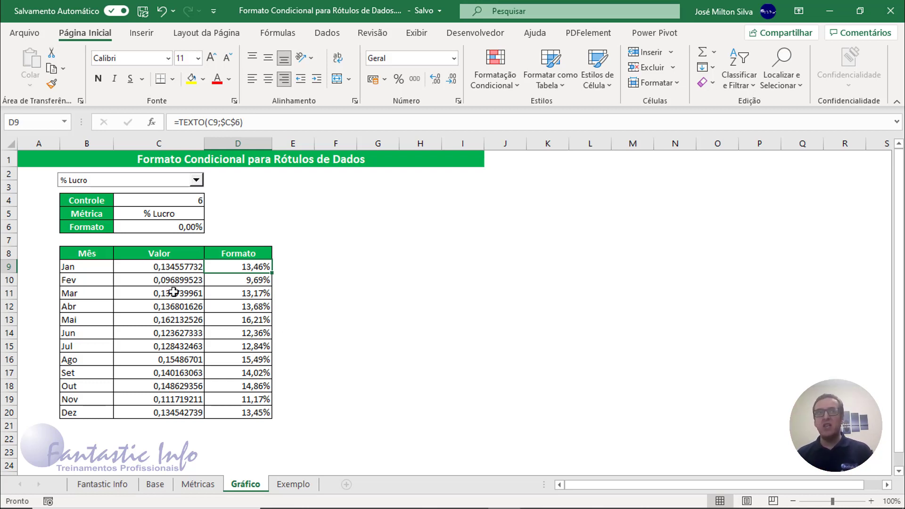
{"action": "left_click_drag", "start_coordinate": [85, 253], "coordinate": [164, 409]}
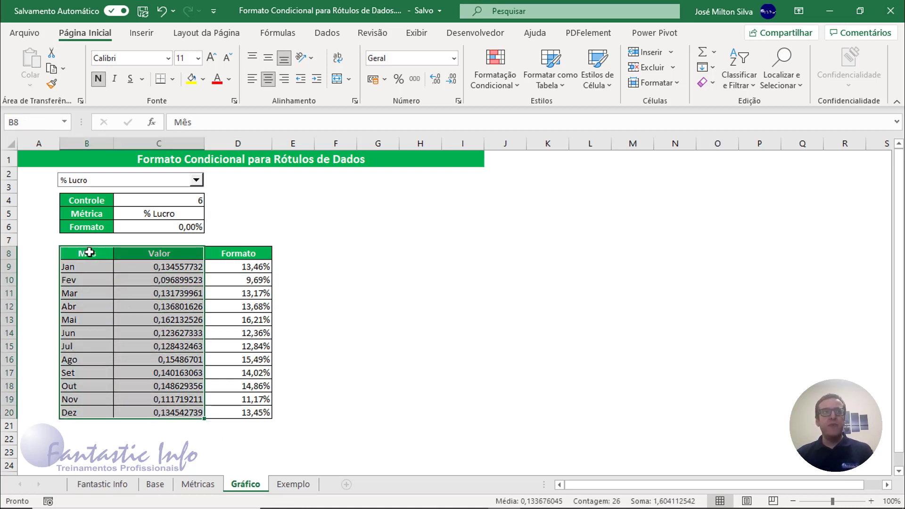
Insert a clustered column chart of B8:C20, then move and widen it beside the table
{"action": "mouse_move", "coordinate": [88, 253]}
{"action": "left_mouse_down"}
{"action": "mouse_move", "coordinate": [164, 393]}
{"action": "mouse_move", "coordinate": [165, 412]}
{"action": "left_mouse_up"}
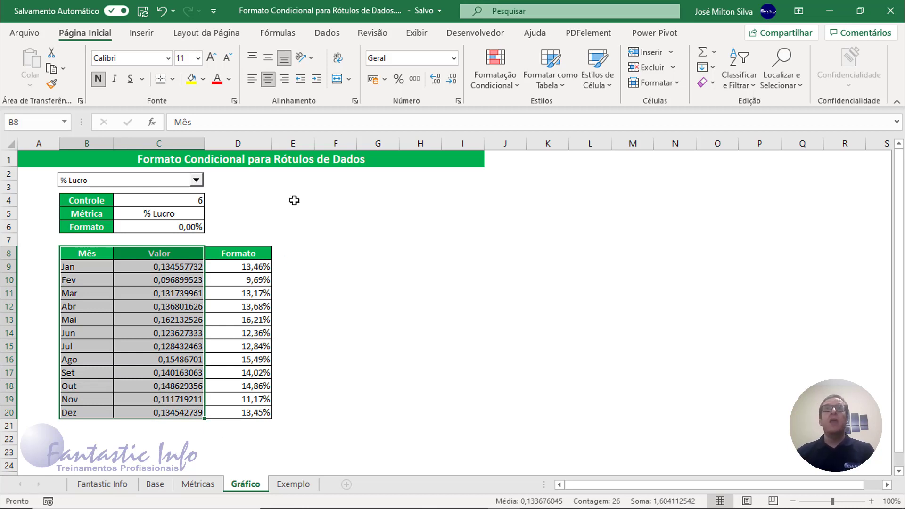
{"action": "left_click", "coordinate": [142, 33]}
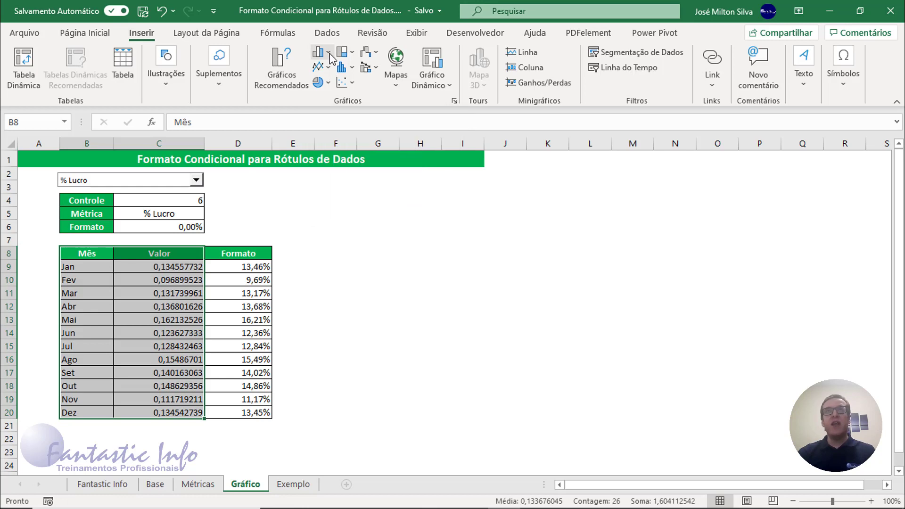
{"action": "left_click", "coordinate": [324, 52]}
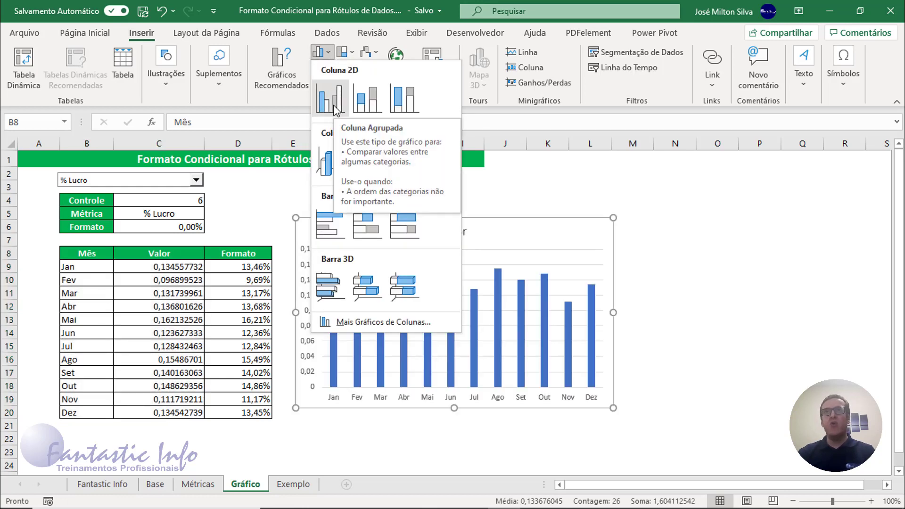
{"action": "left_click", "coordinate": [333, 105]}
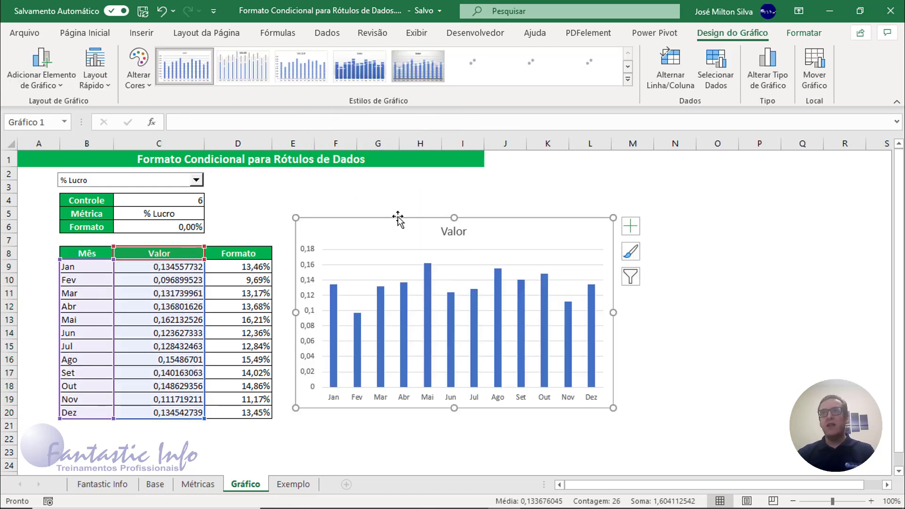
{"action": "left_click_drag", "start_coordinate": [391, 221], "coordinate": [375, 184]}
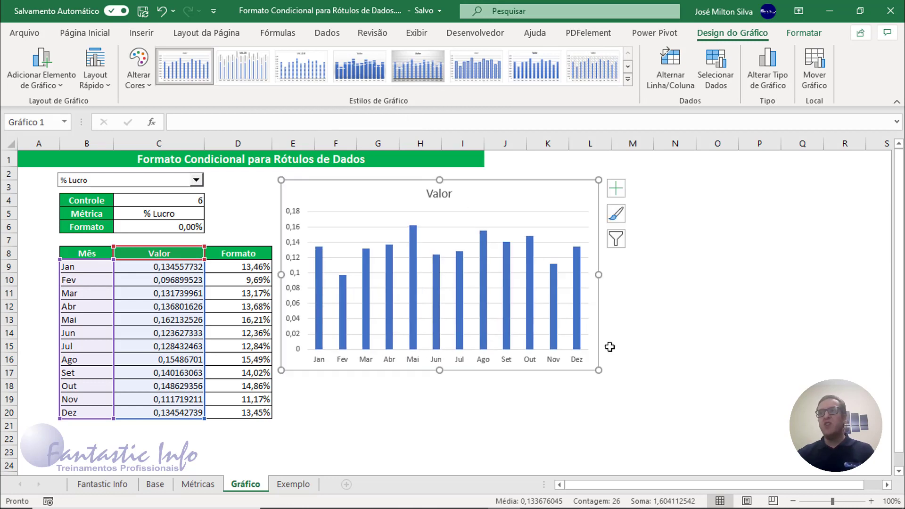
{"action": "left_click_drag", "start_coordinate": [602, 374], "coordinate": [632, 368]}
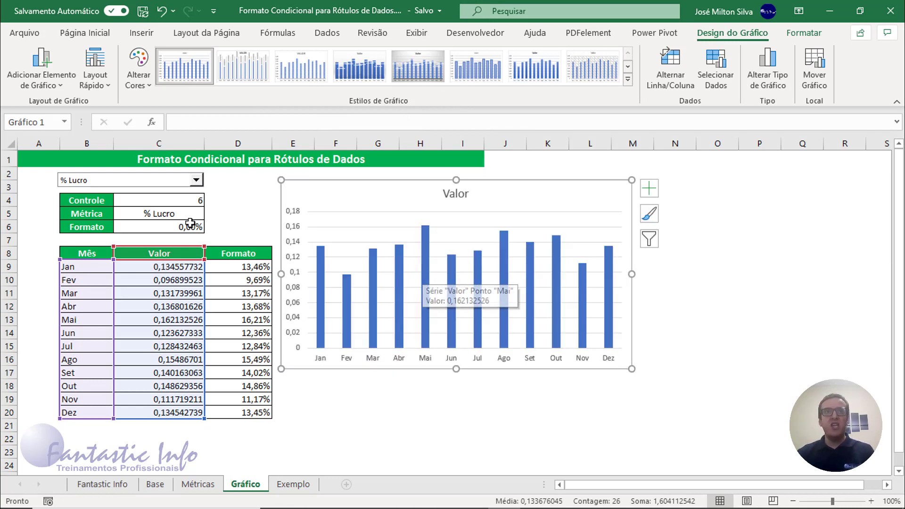
{"action": "left_click", "coordinate": [162, 198]}
Cycle through Faturamento Bruto and Faturamento Líquido back to Qtde de Pedidos, then delete the chart's vertical axis
{"action": "left_click", "coordinate": [196, 180]}
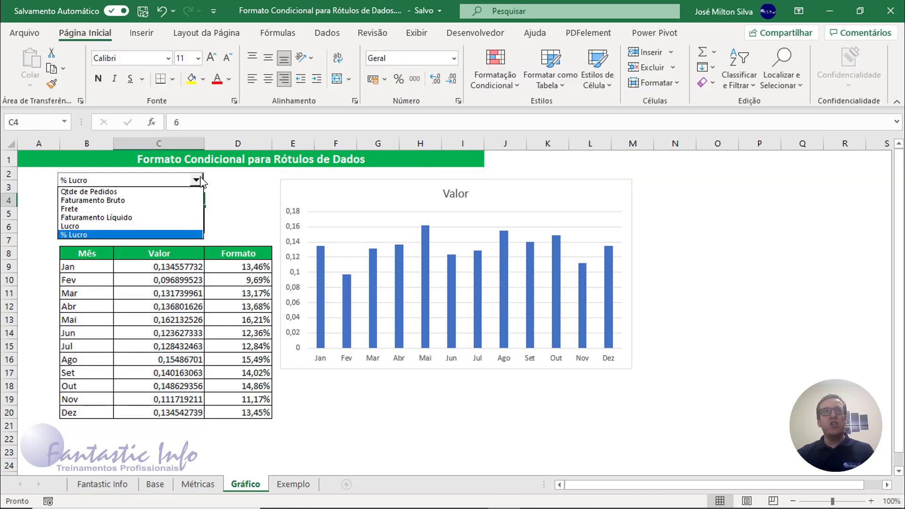
{"action": "left_click", "coordinate": [131, 204]}
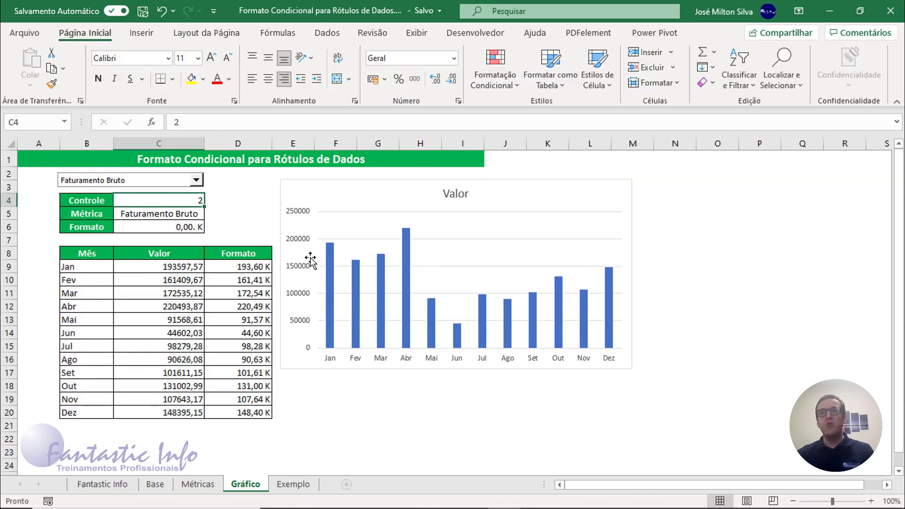
{"action": "left_click", "coordinate": [196, 180]}
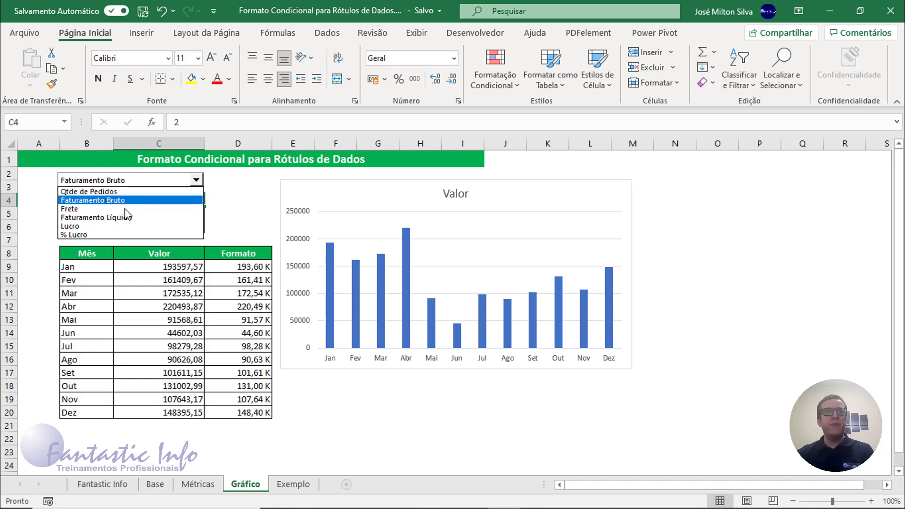
{"action": "left_click", "coordinate": [123, 216]}
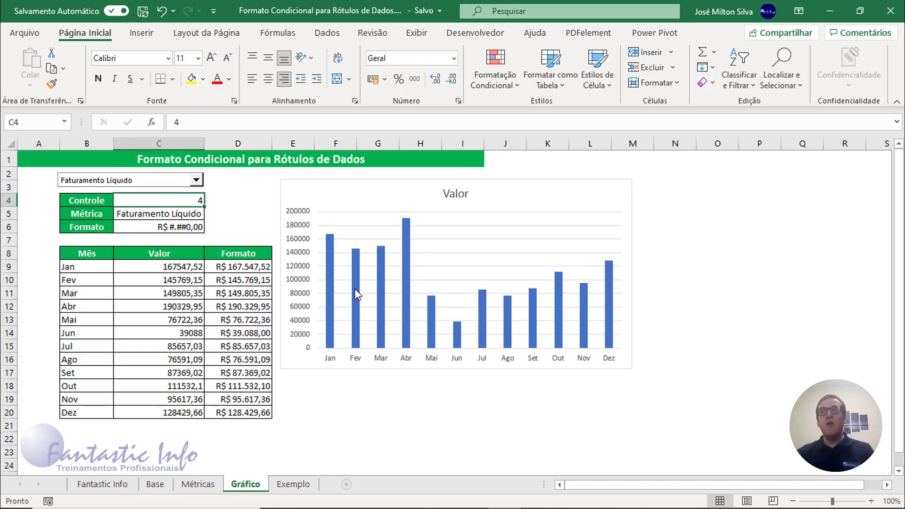
{"action": "left_click", "coordinate": [196, 181]}
{"action": "left_click", "coordinate": [80, 191]}
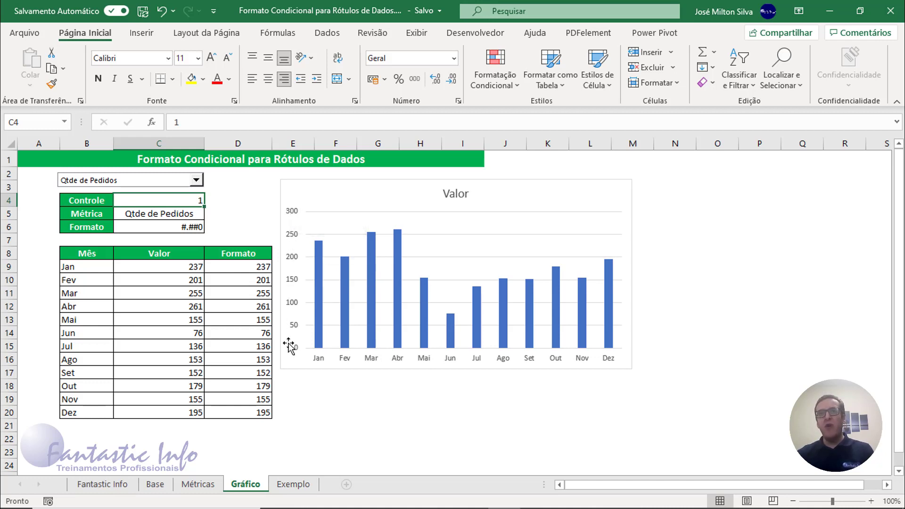
{"action": "left_click", "coordinate": [296, 243]}
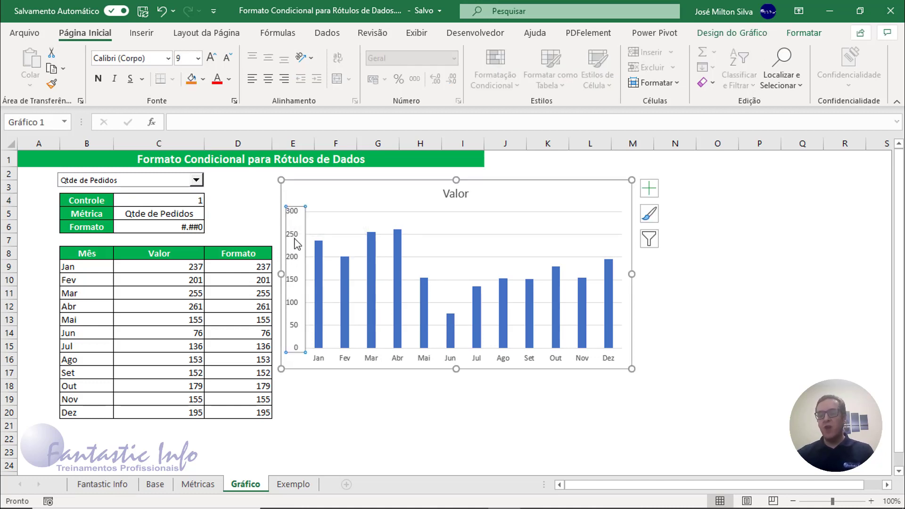
{"action": "key", "text": "Delete"}
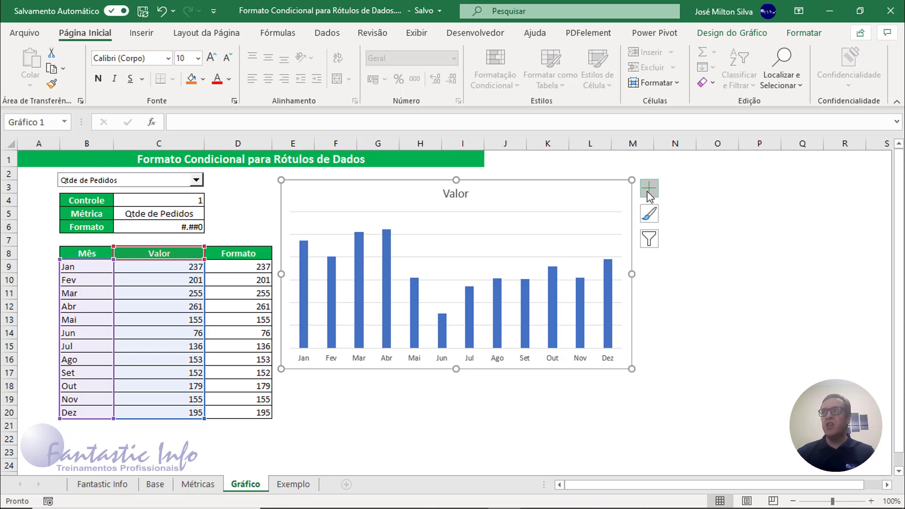
Turn on data labels so every bar shows its value
{"action": "left_click", "coordinate": [649, 214]}
{"action": "left_click", "coordinate": [650, 194]}
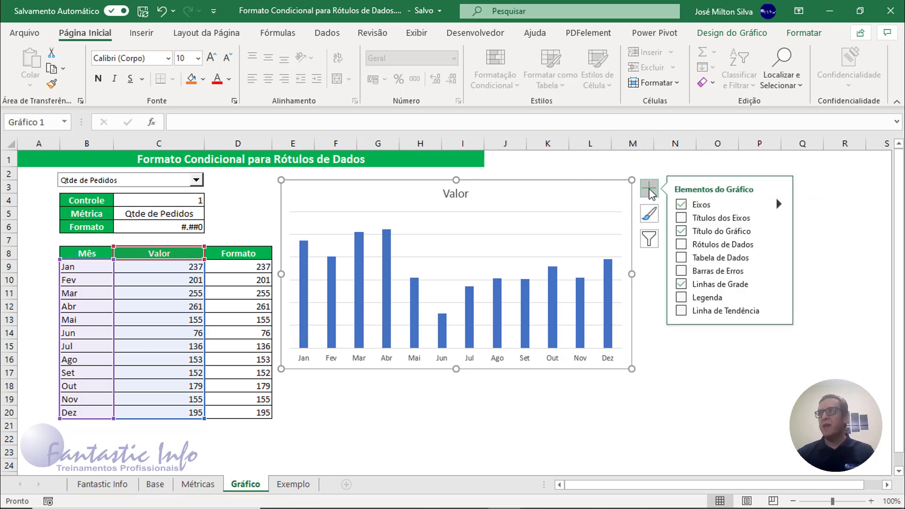
{"action": "left_click", "coordinate": [682, 248]}
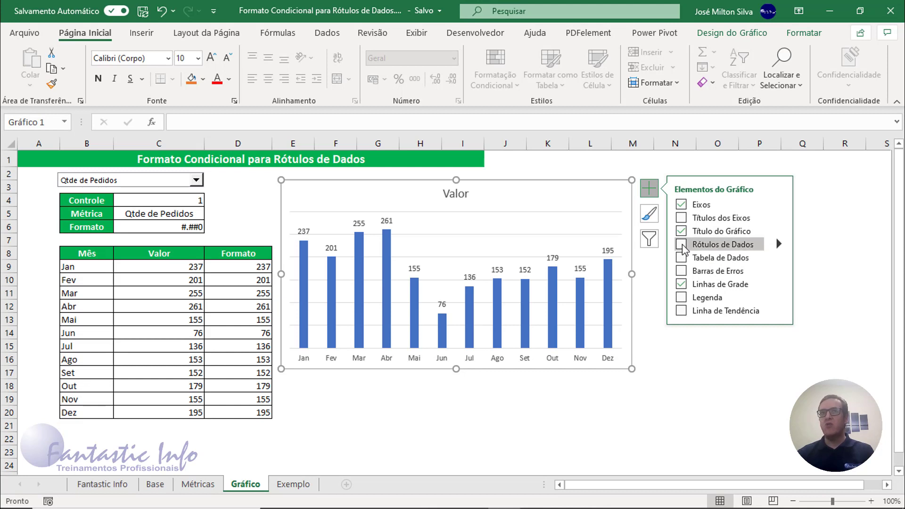
{"action": "left_click", "coordinate": [683, 248]}
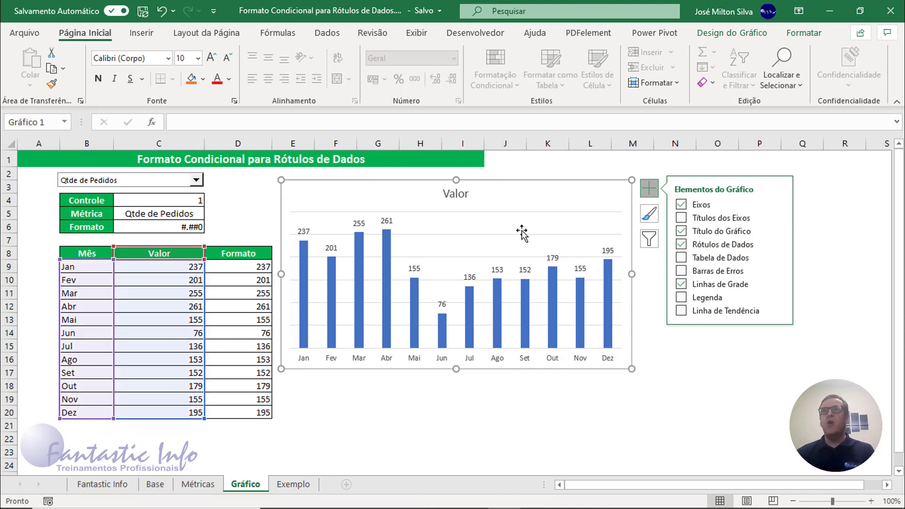
{"action": "left_click", "coordinate": [649, 197]}
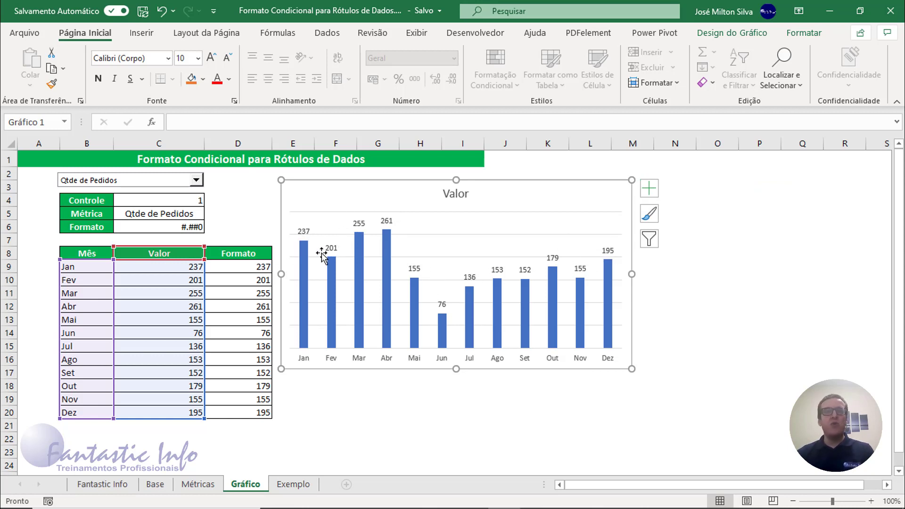
Cycle the metric through Faturamento Bruto and Faturamento Líquido, ending on % Lucro
{"action": "left_click", "coordinate": [196, 180]}
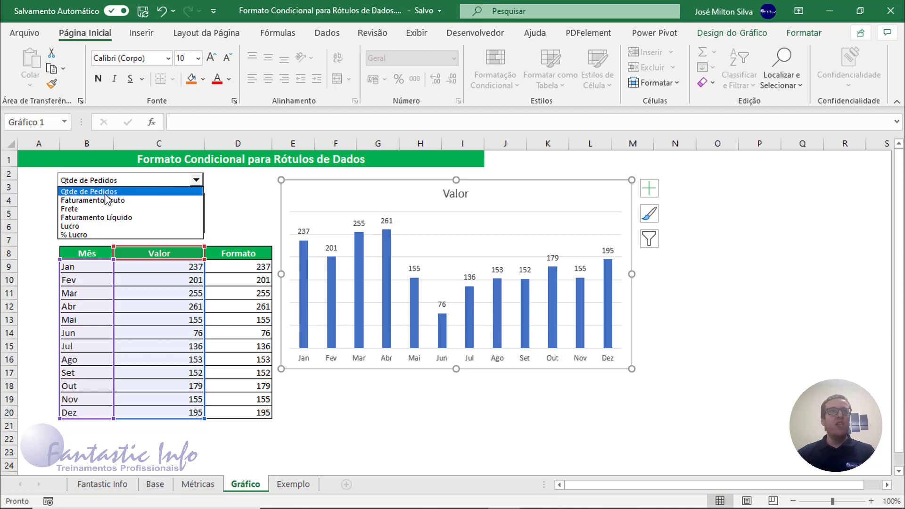
{"action": "left_click", "coordinate": [101, 200]}
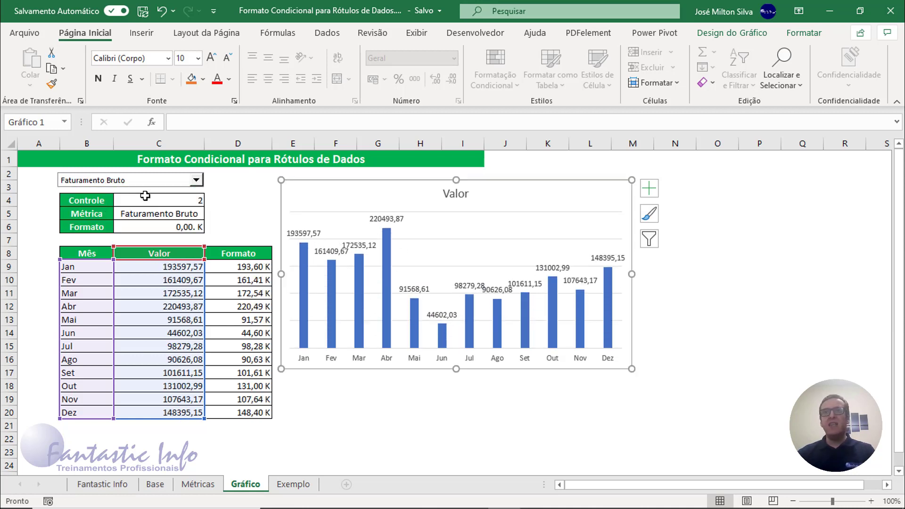
{"action": "left_click", "coordinate": [196, 180]}
{"action": "left_click", "coordinate": [135, 217]}
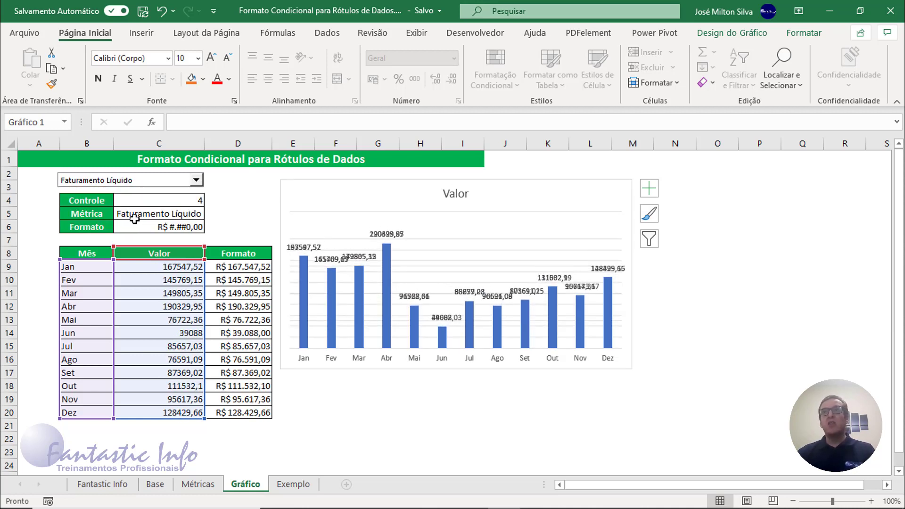
{"action": "left_click", "coordinate": [196, 180]}
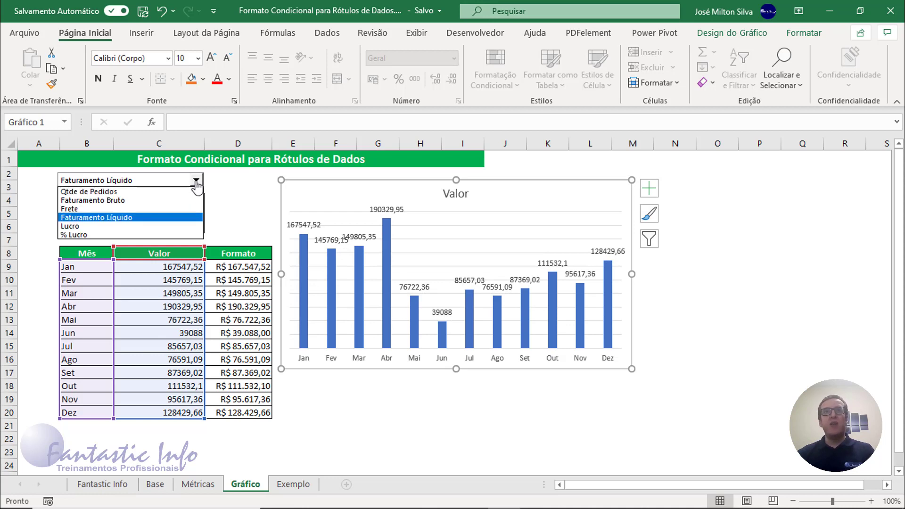
{"action": "left_click", "coordinate": [121, 235]}
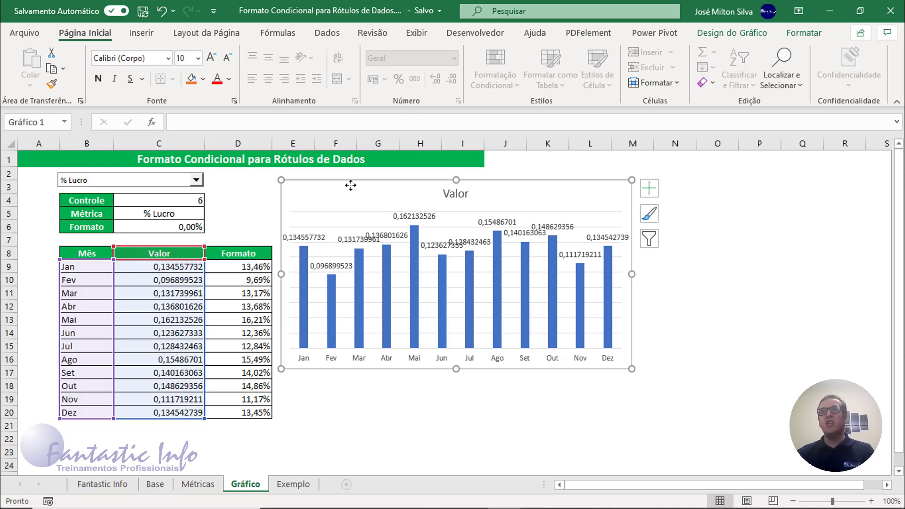
Make the data labels take their text from Formato cells D9:D20, with the raw Valor unchecked
{"action": "left_click_drag", "start_coordinate": [352, 189], "coordinate": [348, 183]}
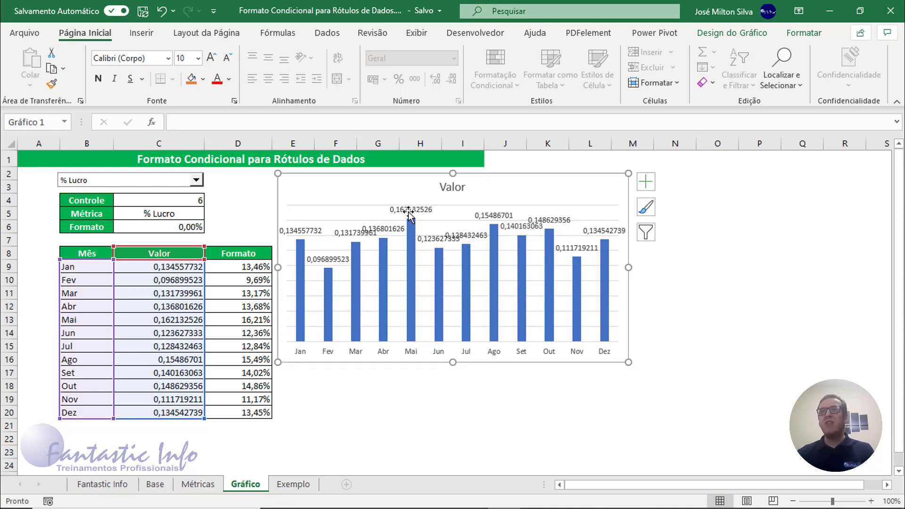
{"action": "double_click", "coordinate": [345, 236]}
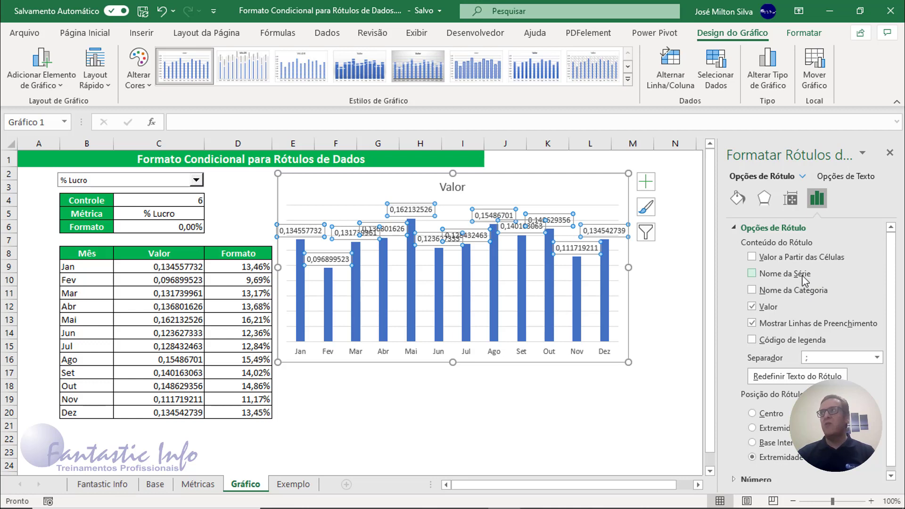
{"action": "left_click", "coordinate": [646, 232]}
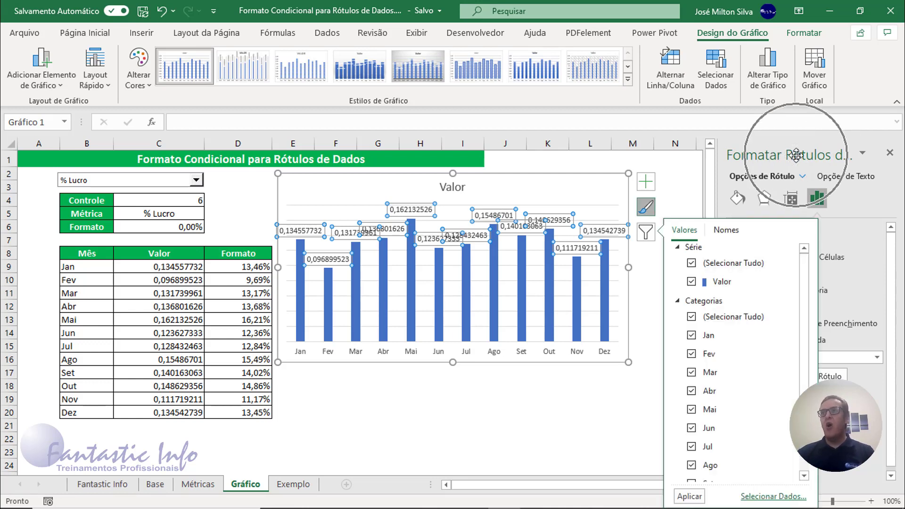
{"action": "left_click", "coordinate": [646, 232]}
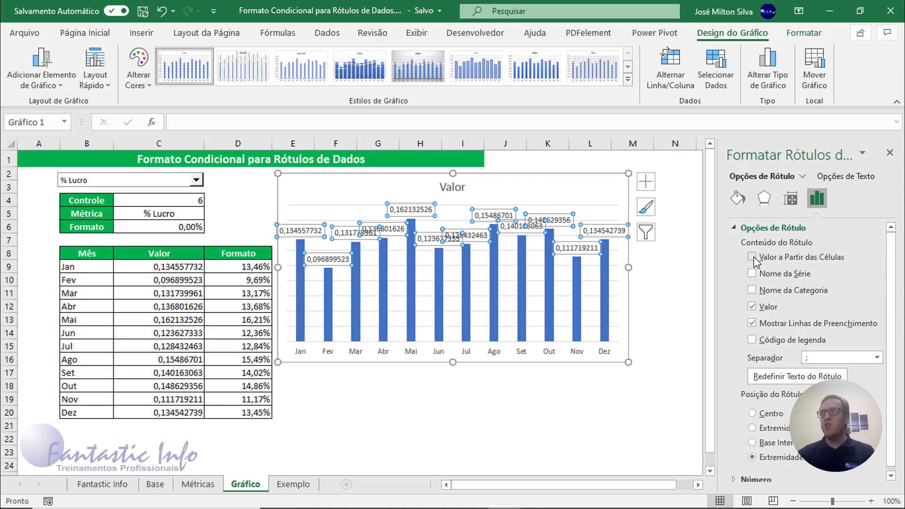
{"action": "left_click", "coordinate": [752, 257]}
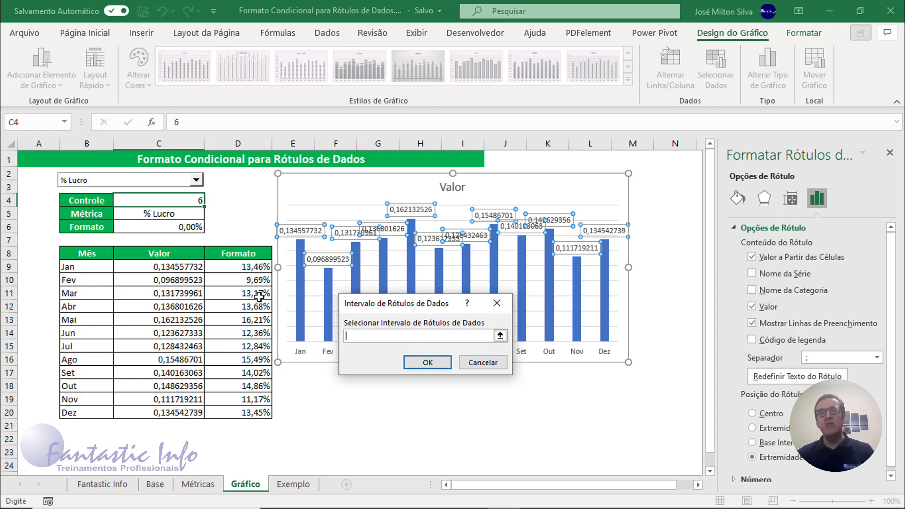
{"action": "left_click_drag", "start_coordinate": [235, 269], "coordinate": [238, 412]}
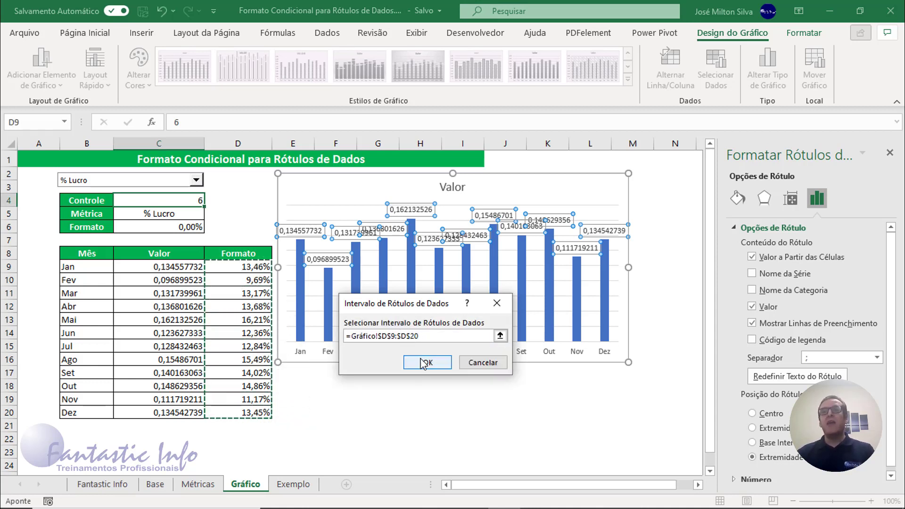
{"action": "left_click", "coordinate": [424, 363]}
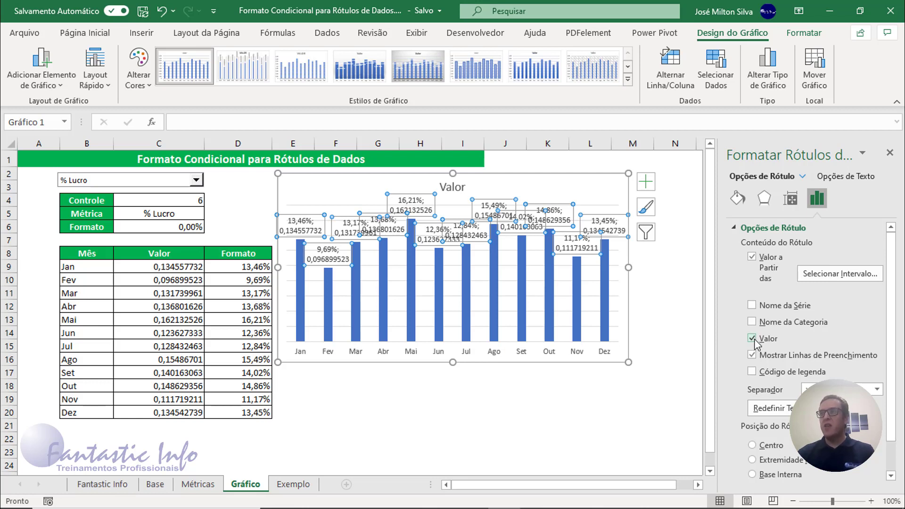
{"action": "left_click", "coordinate": [755, 339]}
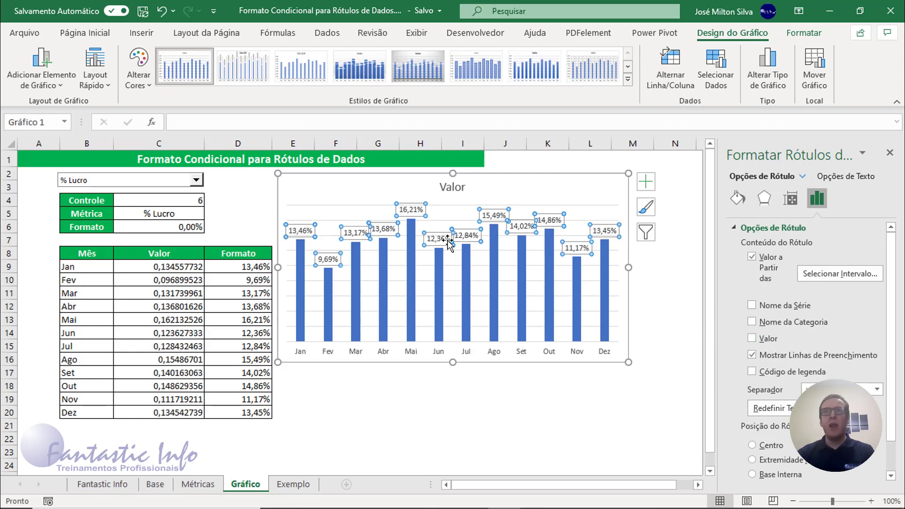
Cycle the metric through Frete, Faturamento Bruto and Qtde de Pedidos, ending on Faturamento Líquido
{"action": "left_click", "coordinate": [358, 361]}
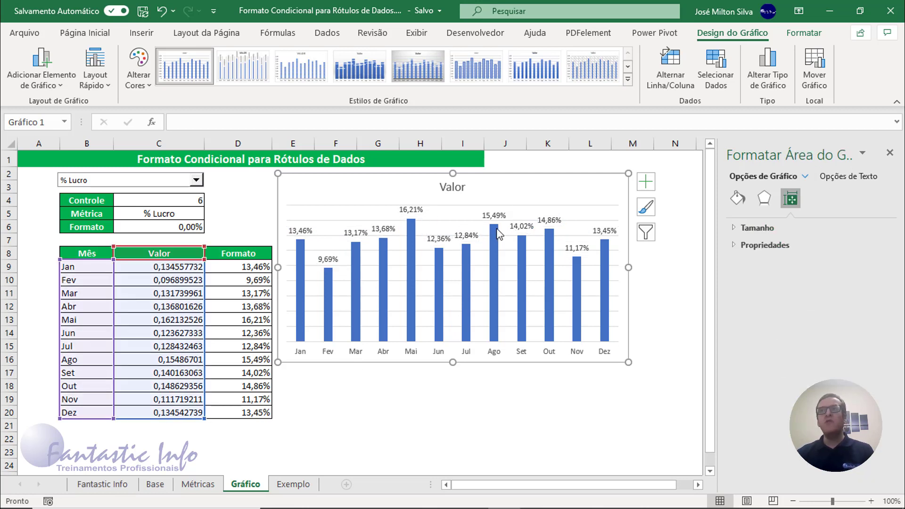
{"action": "left_click", "coordinate": [197, 185]}
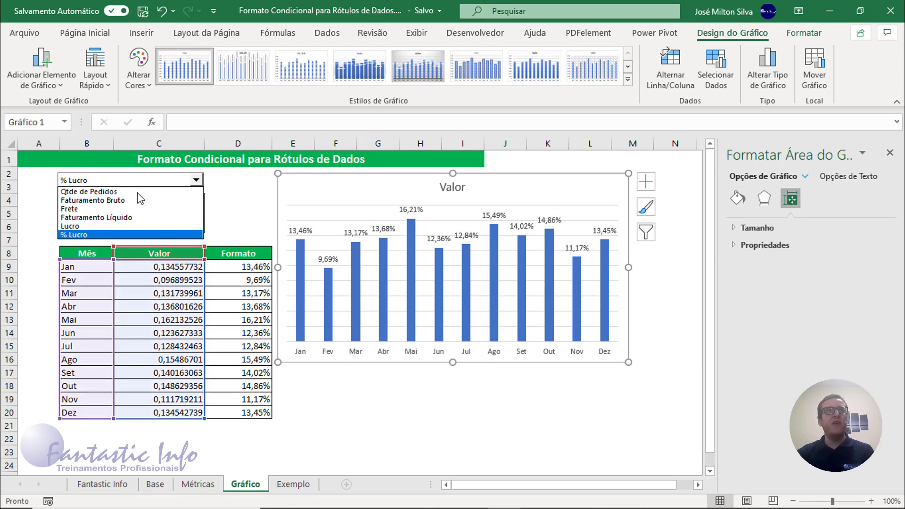
{"action": "left_click", "coordinate": [85, 231]}
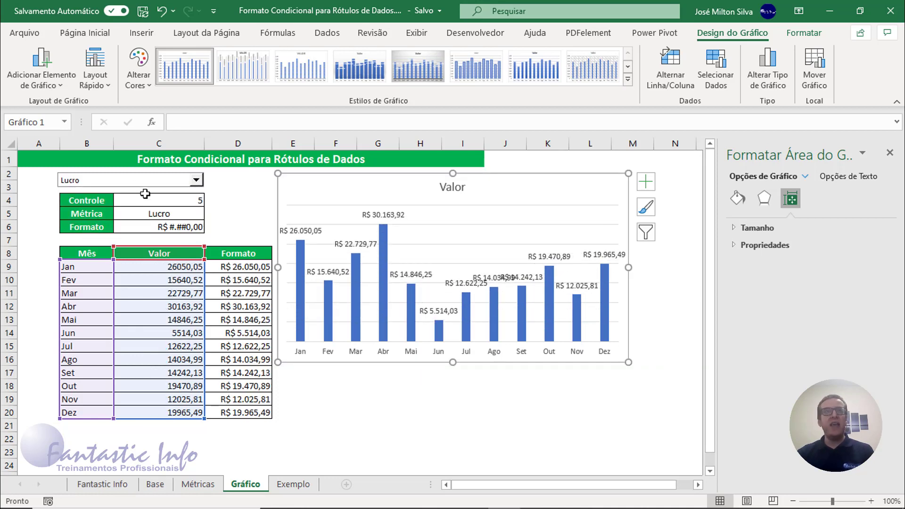
{"action": "left_click", "coordinate": [196, 180]}
{"action": "left_click", "coordinate": [133, 210]}
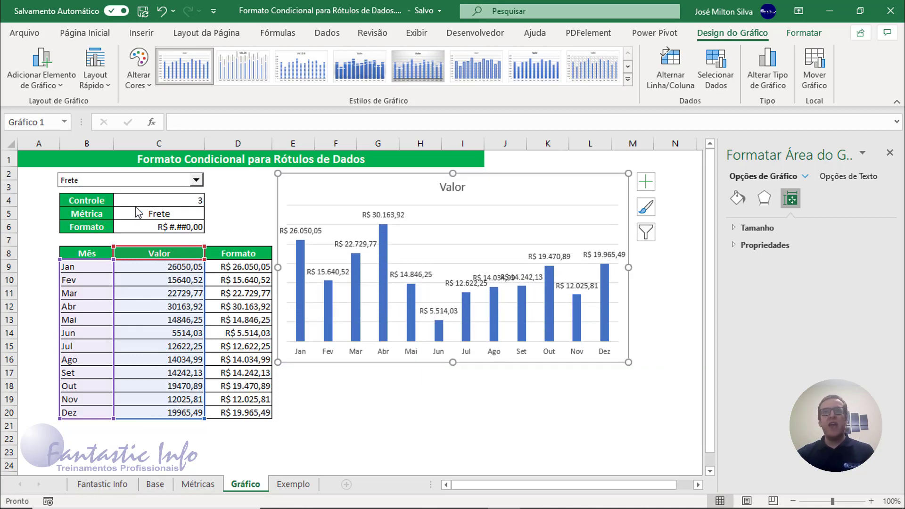
{"action": "left_click", "coordinate": [195, 181]}
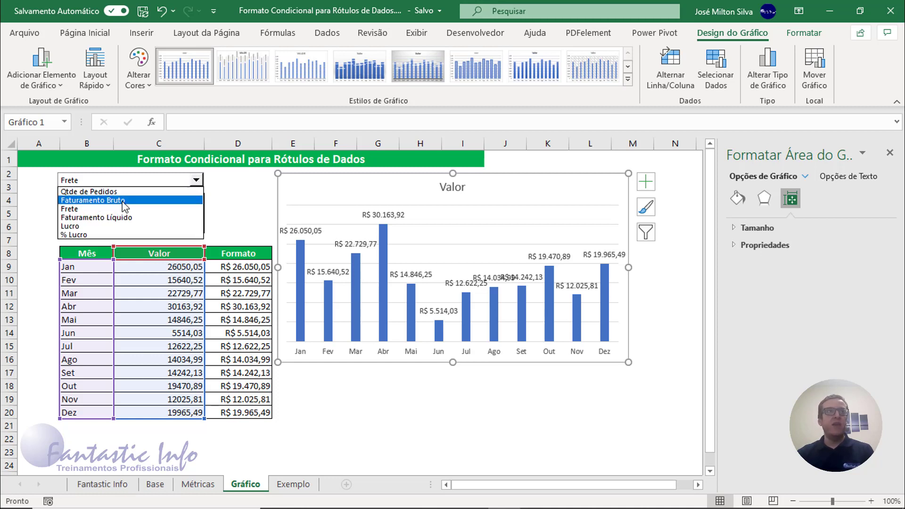
{"action": "left_click", "coordinate": [187, 197]}
{"action": "left_click", "coordinate": [196, 180]}
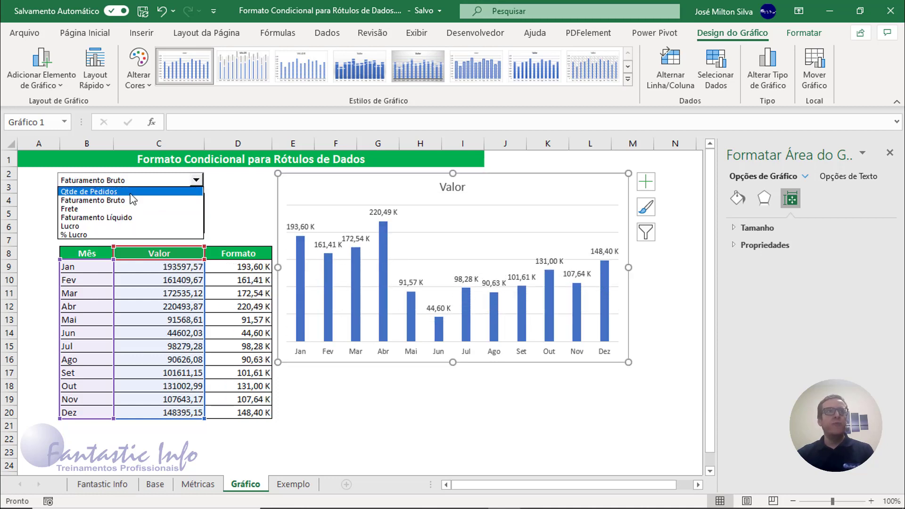
{"action": "left_click", "coordinate": [194, 187]}
{"action": "left_click", "coordinate": [196, 180]}
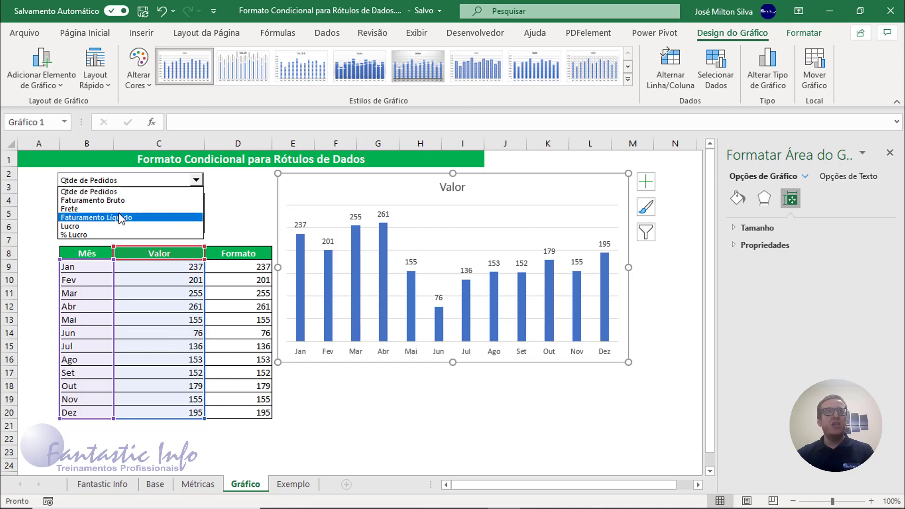
{"action": "left_click", "coordinate": [120, 221]}
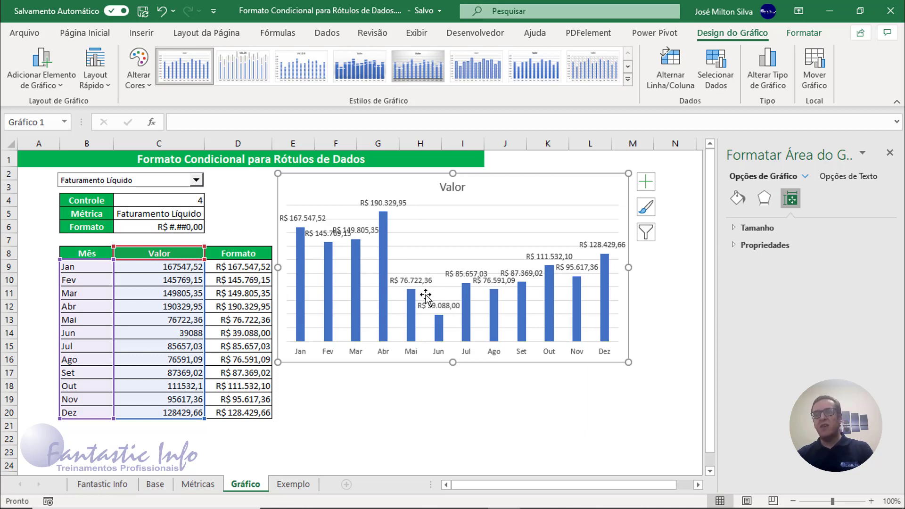
{"action": "left_click", "coordinate": [382, 204]}
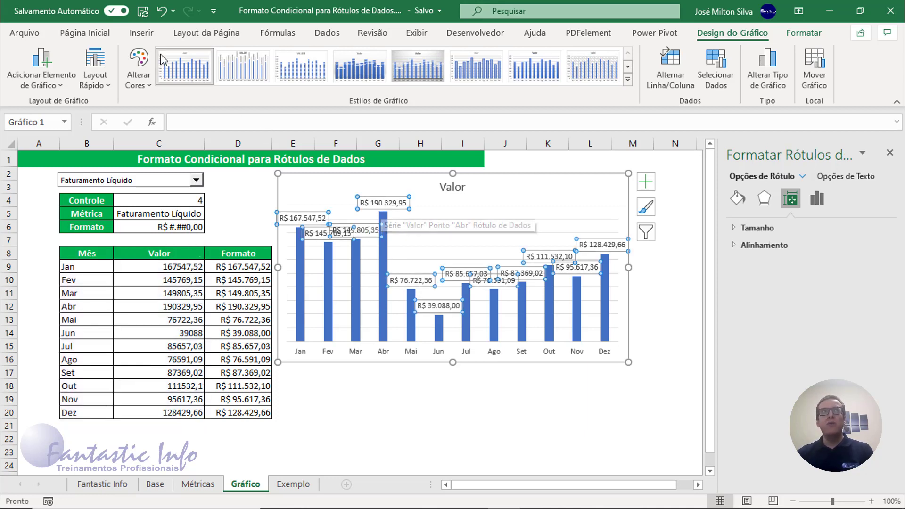
{"action": "left_click", "coordinate": [85, 33]}
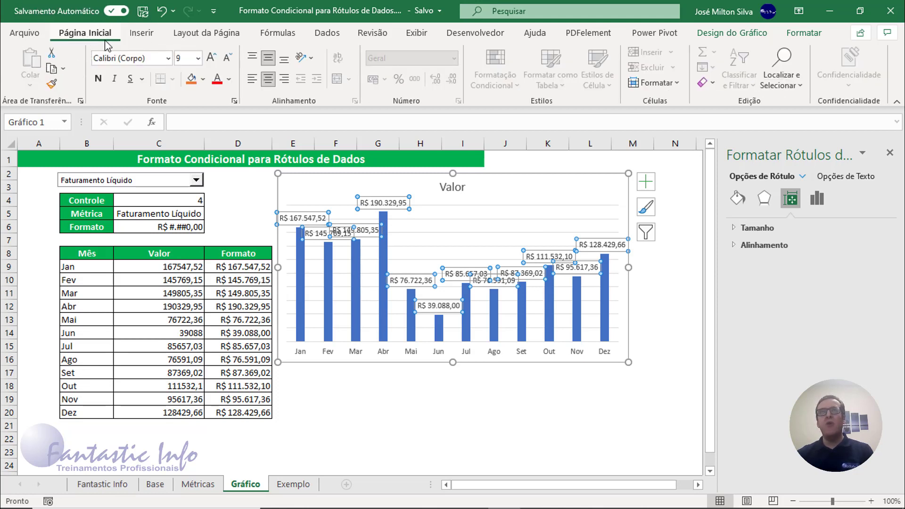
{"action": "left_click", "coordinate": [307, 61]}
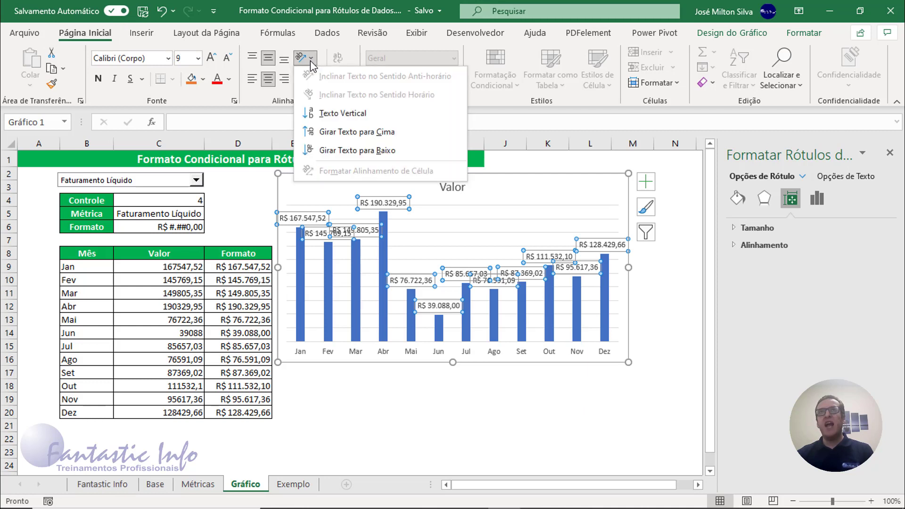
{"action": "left_click", "coordinate": [341, 134]}
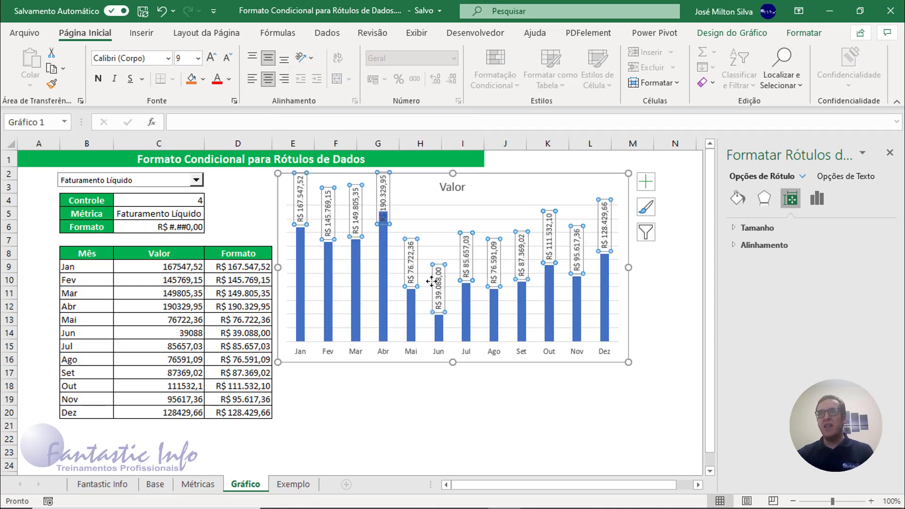
{"action": "left_click", "coordinate": [454, 211]}
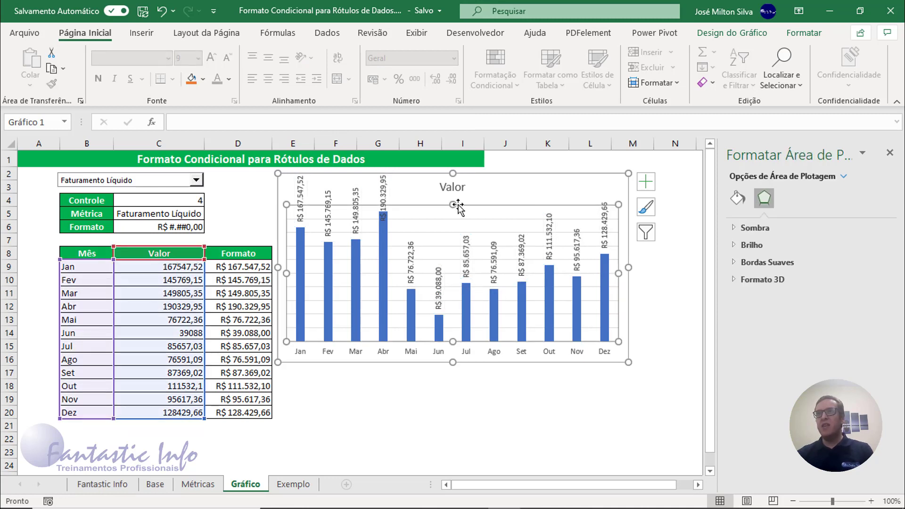
{"action": "left_click_drag", "start_coordinate": [453, 204], "coordinate": [452, 215]}
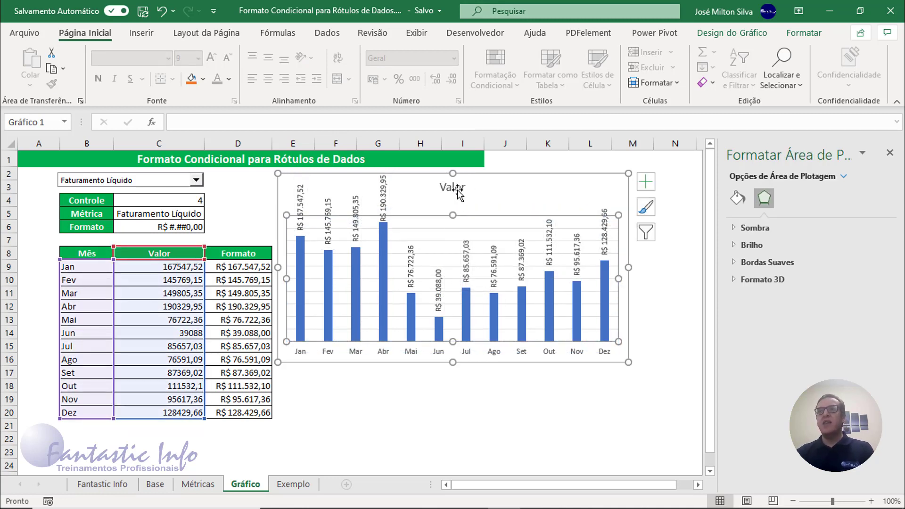
{"action": "left_click", "coordinate": [514, 181]}
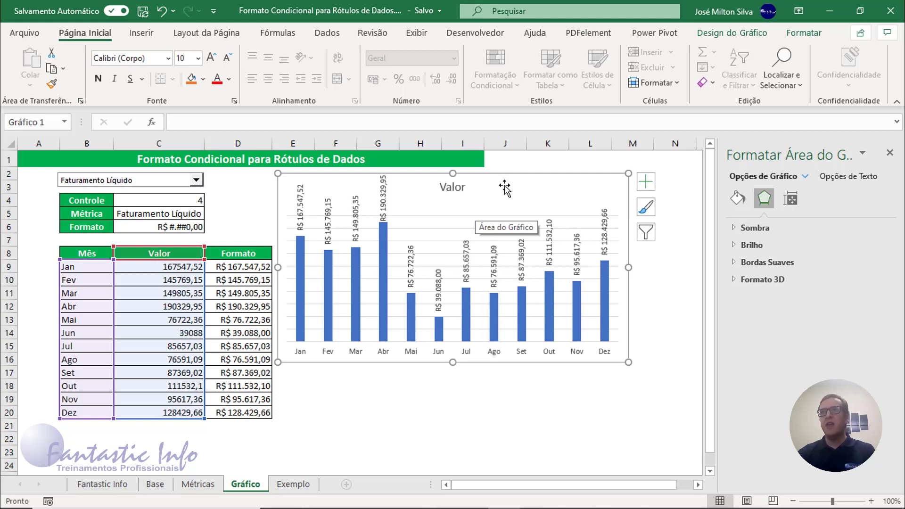
Link the chart title to cell C5 with =C5, then test it by choosing Qtde de Pedidos
{"action": "left_click", "coordinate": [467, 190]}
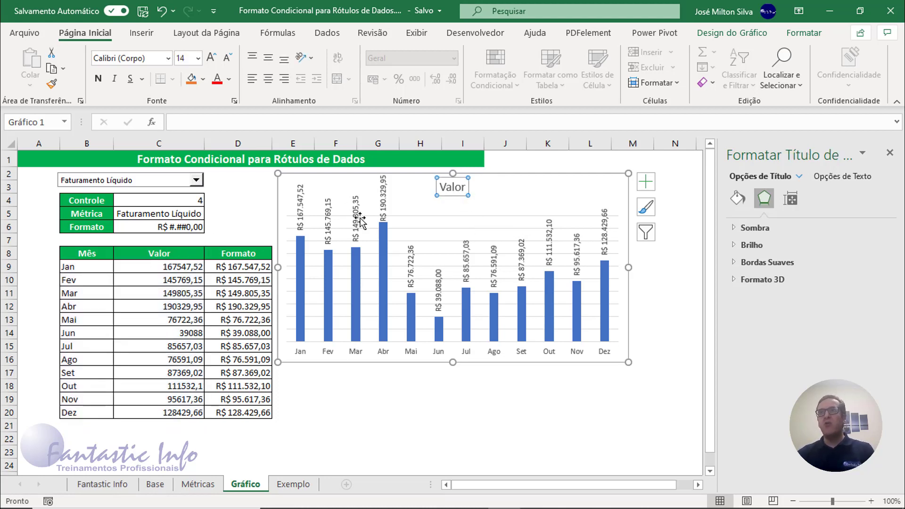
{"action": "left_click", "coordinate": [467, 189]}
{"action": "left_click", "coordinate": [467, 190]}
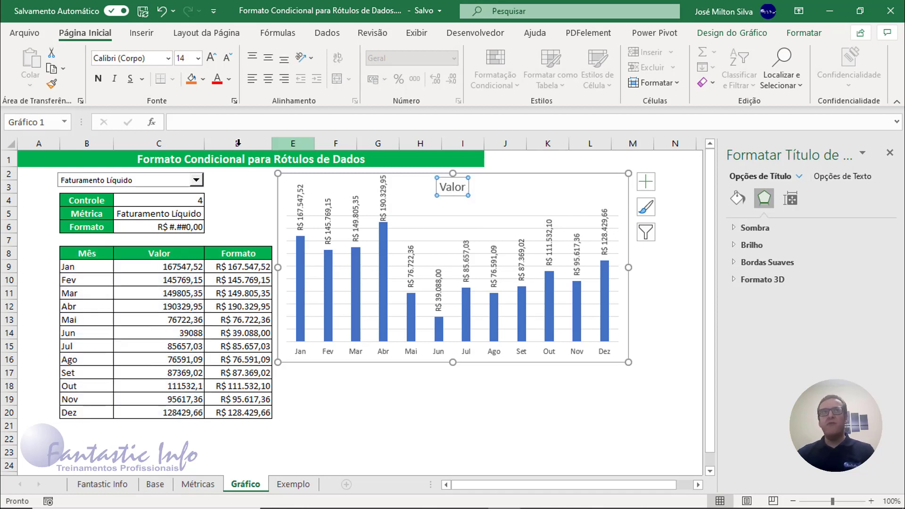
{"action": "left_click", "coordinate": [185, 123]}
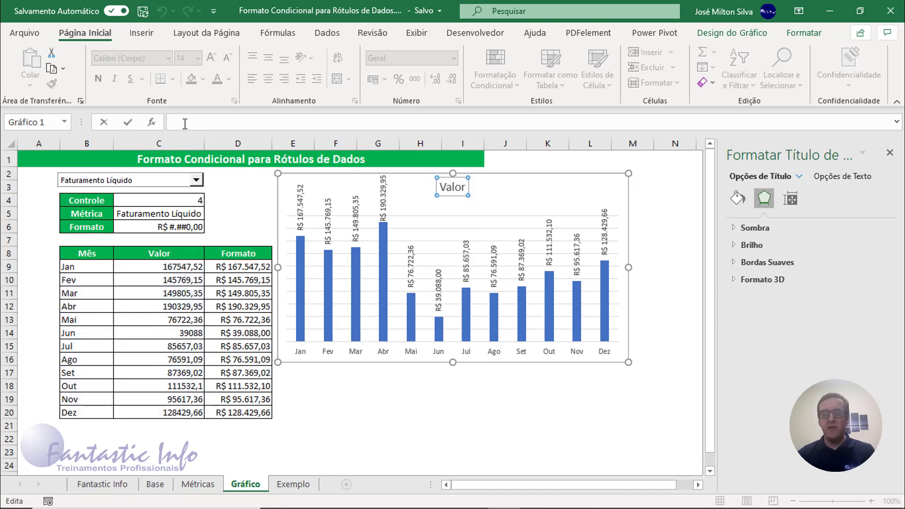
{"action": "type", "text": "="}
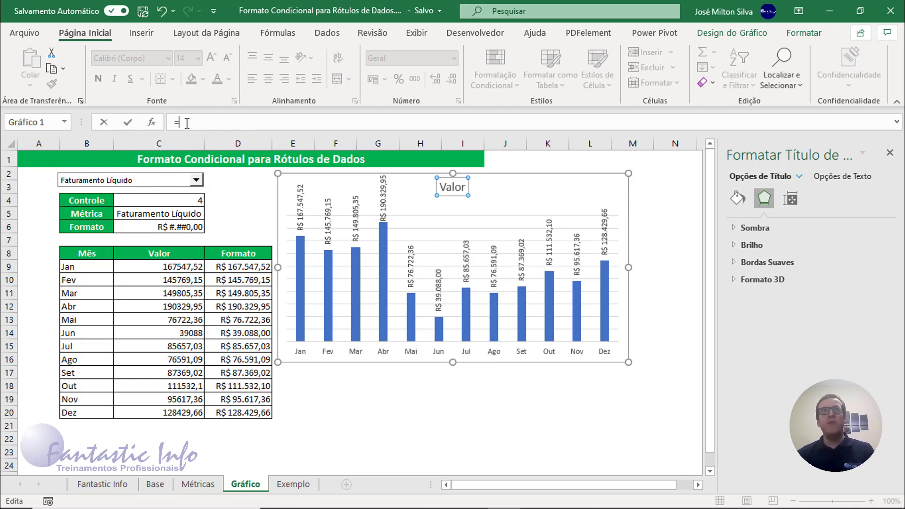
{"action": "left_click", "coordinate": [153, 214]}
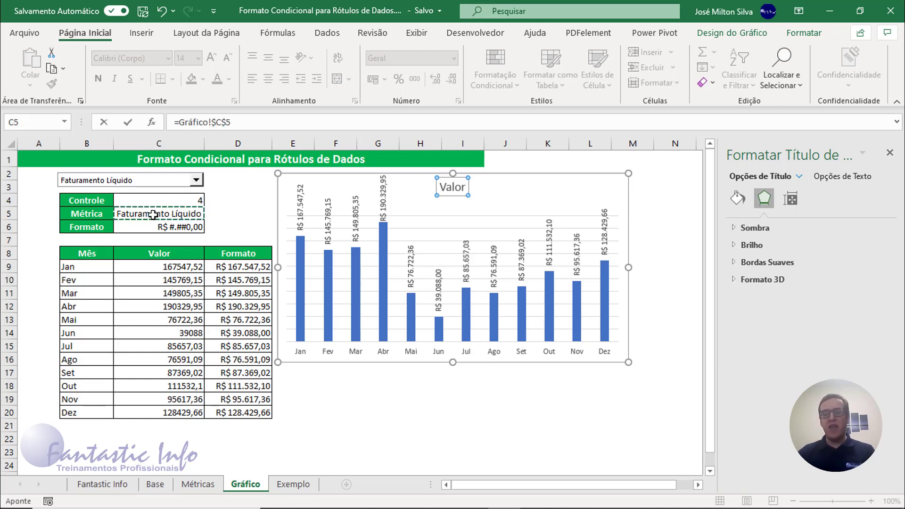
{"action": "key", "text": "Return"}
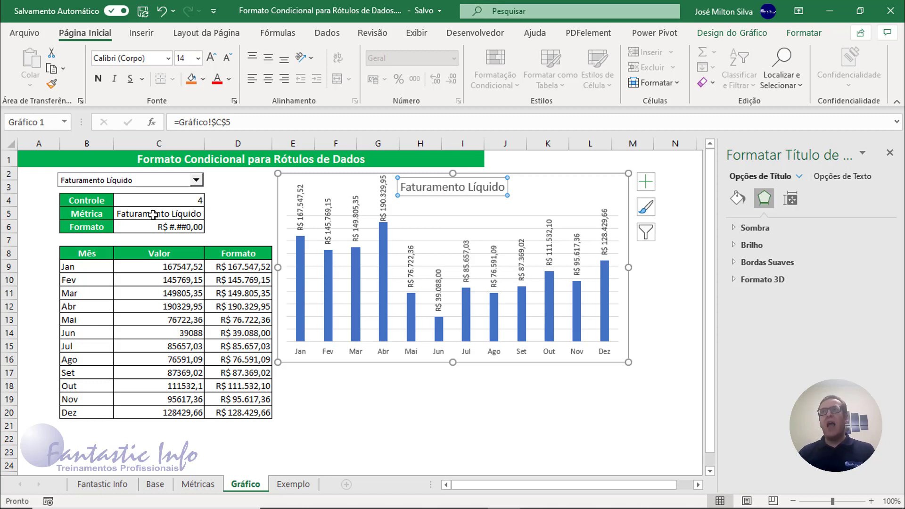
{"action": "left_click", "coordinate": [196, 181]}
{"action": "left_click", "coordinate": [141, 191]}
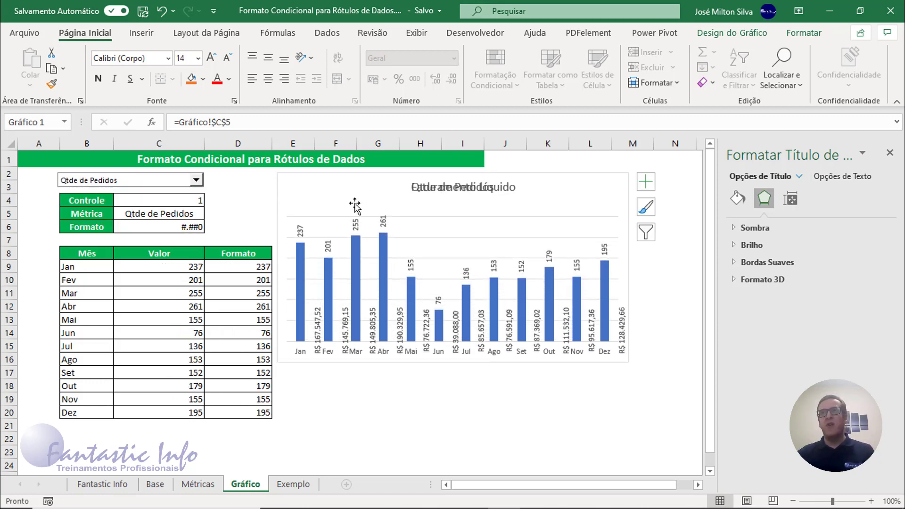
Try the Frete and % Lucro metrics in the combo box
{"action": "left_click", "coordinate": [443, 258]}
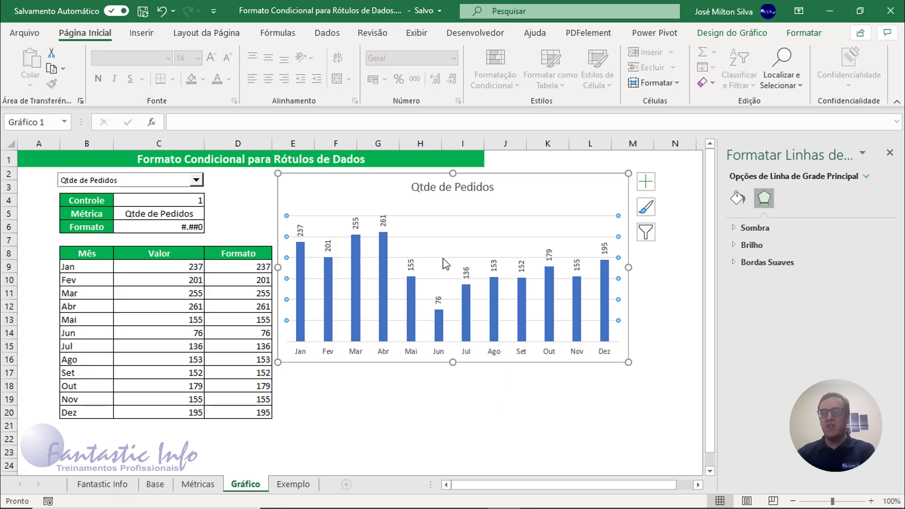
{"action": "left_click", "coordinate": [445, 264]}
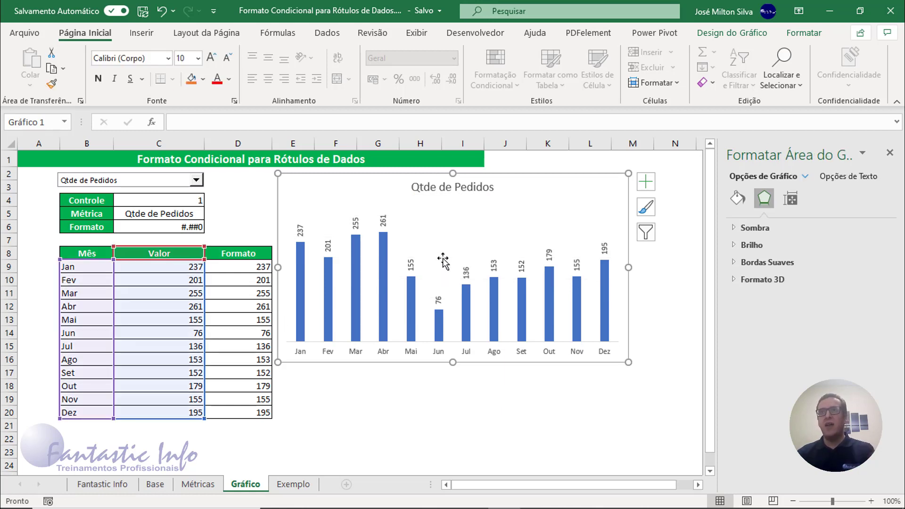
{"action": "left_click", "coordinate": [196, 180]}
{"action": "left_click", "coordinate": [118, 209]}
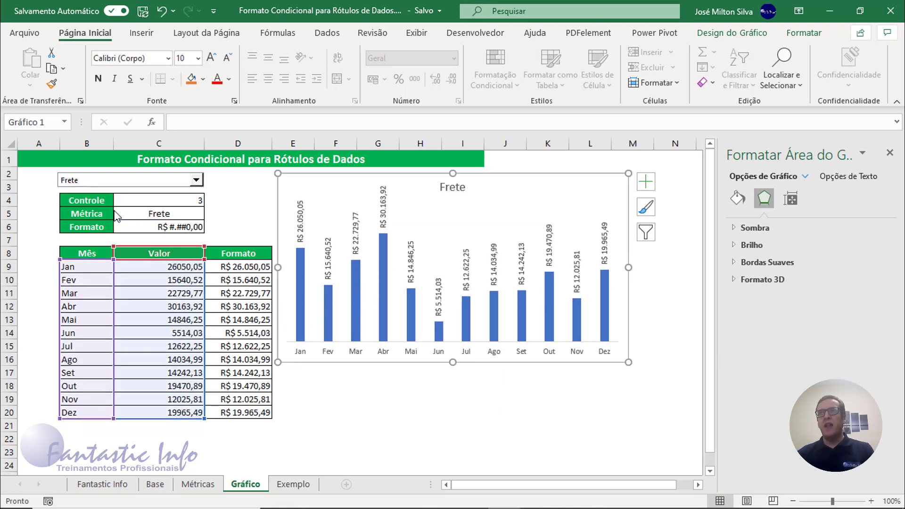
{"action": "left_click", "coordinate": [196, 180]}
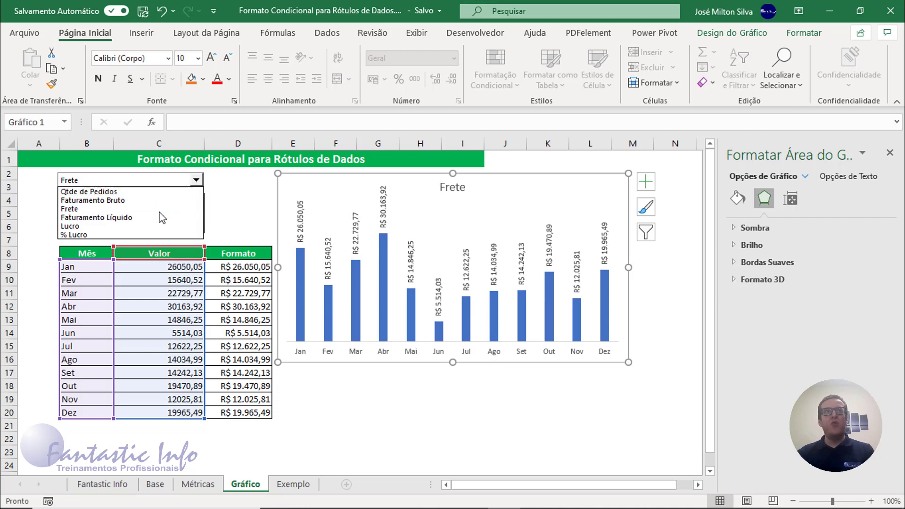
{"action": "left_click", "coordinate": [138, 230]}
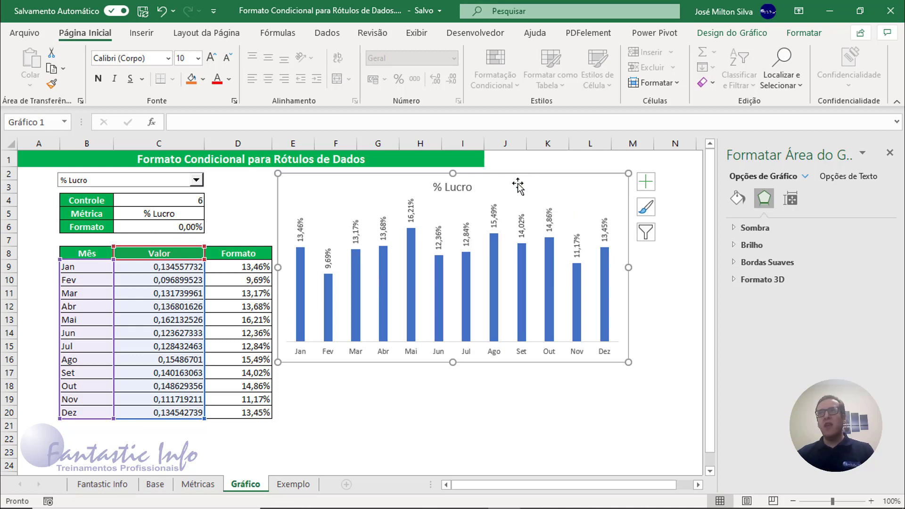
Move the chart left over the data table and enlarge it down and right
{"action": "mouse_move", "coordinate": [482, 187]}
{"action": "left_mouse_down"}
{"action": "mouse_move", "coordinate": [390, 201]}
{"action": "mouse_move", "coordinate": [280, 202]}
{"action": "left_mouse_up"}
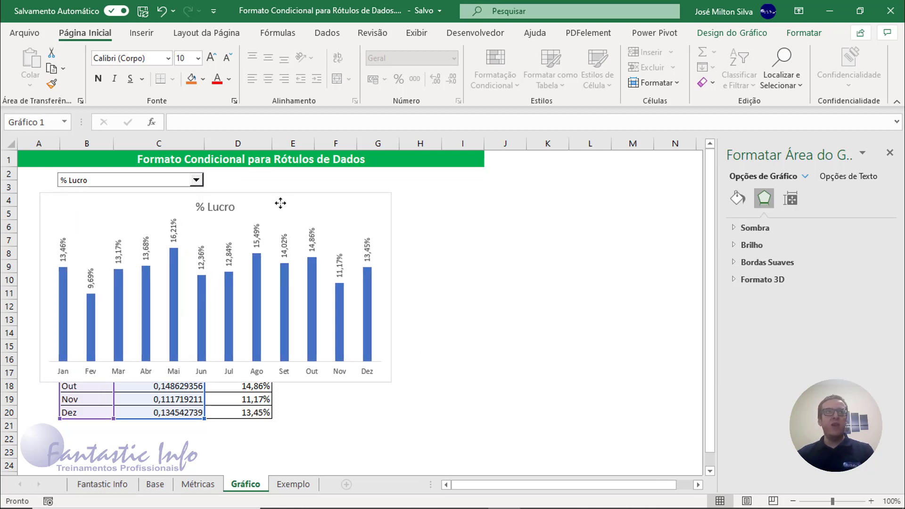
{"action": "left_click_drag", "start_coordinate": [391, 380], "coordinate": [451, 419]}
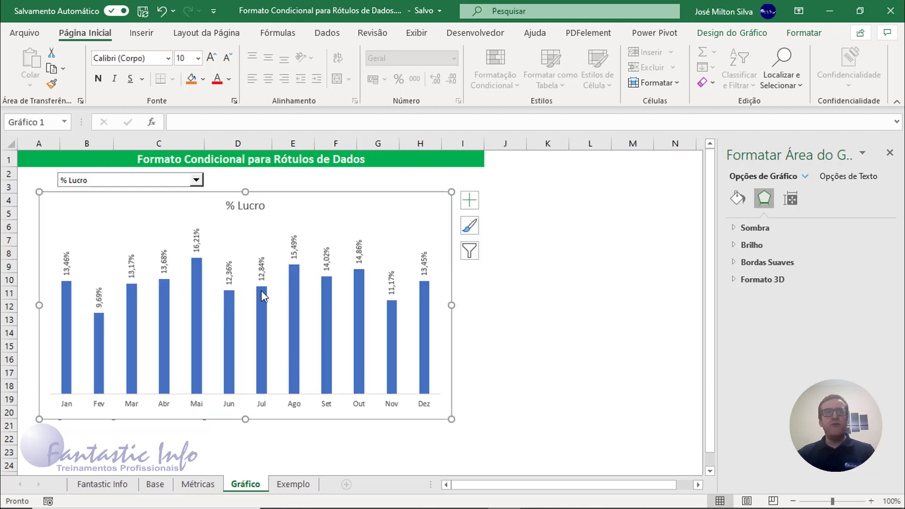
{"action": "left_click", "coordinate": [281, 175]}
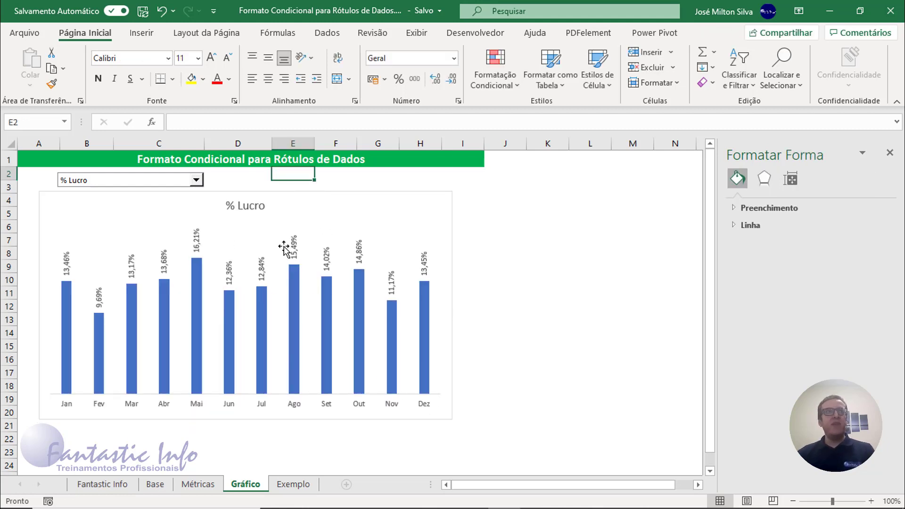
Set the metric to Faturamento Líquido, passing through Qtde de Pedidos, and select the bar series
{"action": "left_click", "coordinate": [196, 180]}
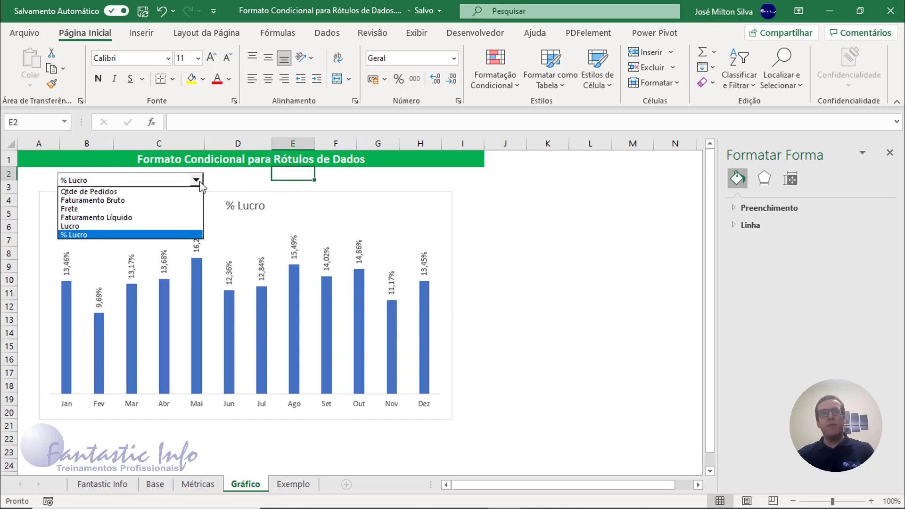
{"action": "left_click", "coordinate": [126, 191]}
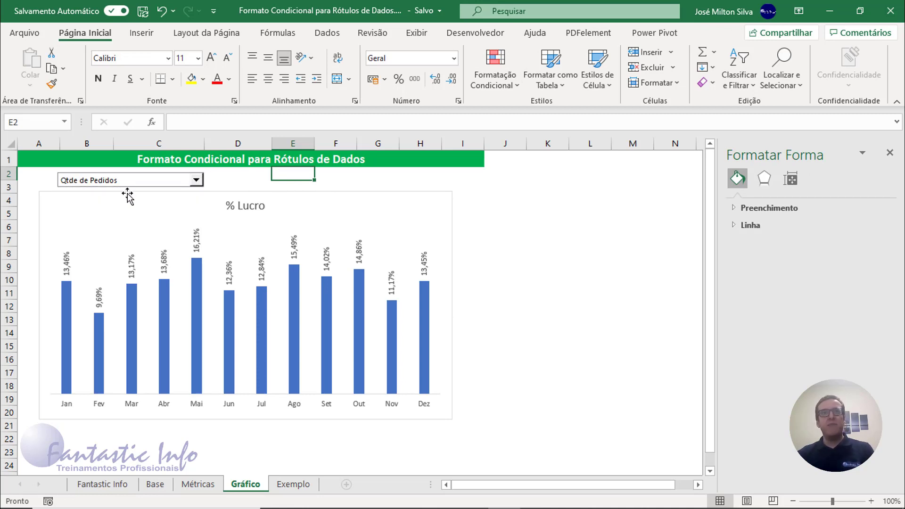
{"action": "left_click", "coordinate": [196, 180]}
{"action": "left_click", "coordinate": [113, 218]}
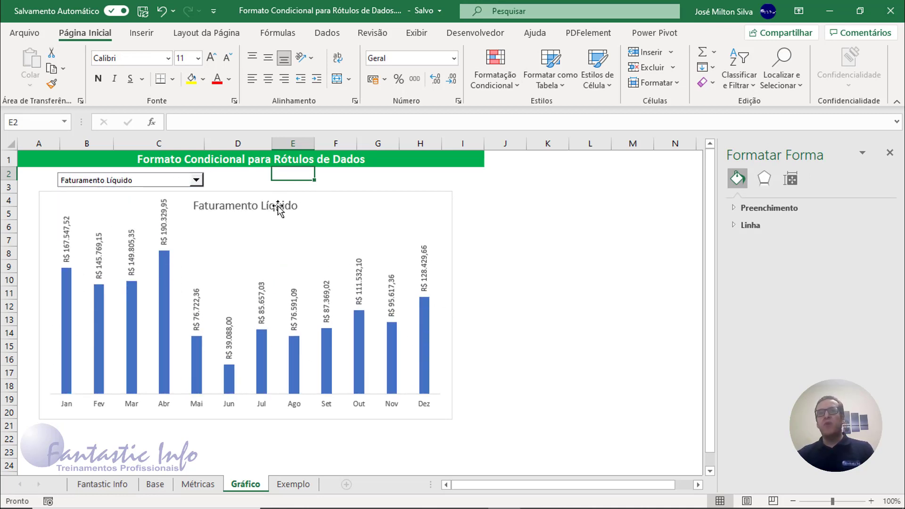
{"action": "left_click", "coordinate": [247, 164]}
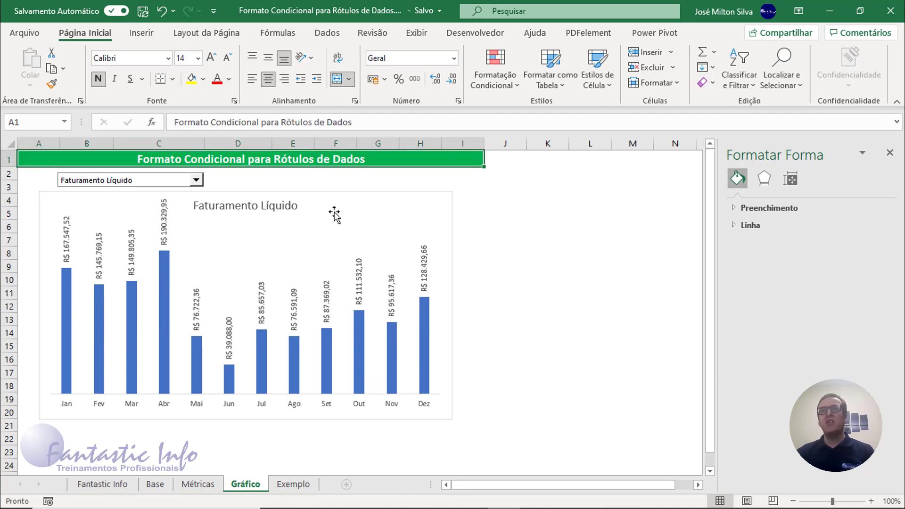
{"action": "left_click", "coordinate": [66, 338]}
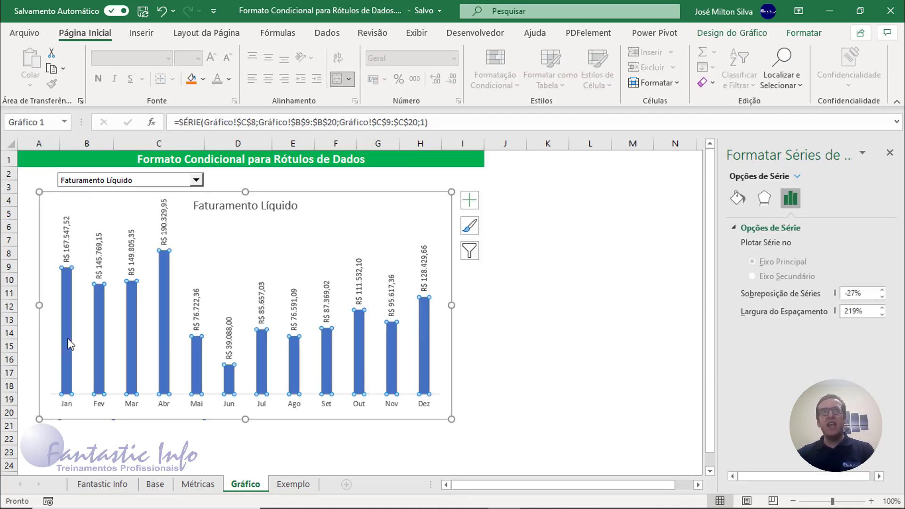
Fill the bars yellow and switch the metric to Qtde de Pedidos
{"action": "left_click", "coordinate": [802, 34]}
{"action": "left_click", "coordinate": [469, 200]}
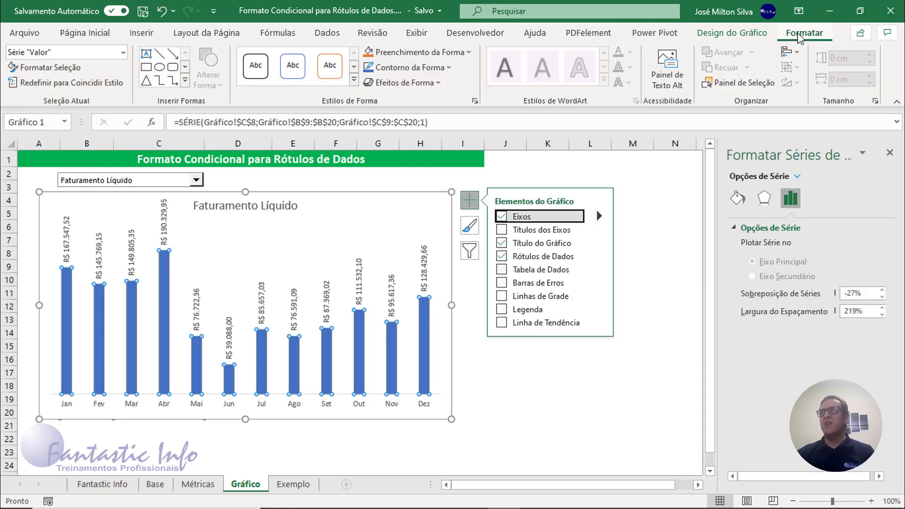
{"action": "left_click", "coordinate": [469, 200]}
{"action": "left_click", "coordinate": [466, 52]}
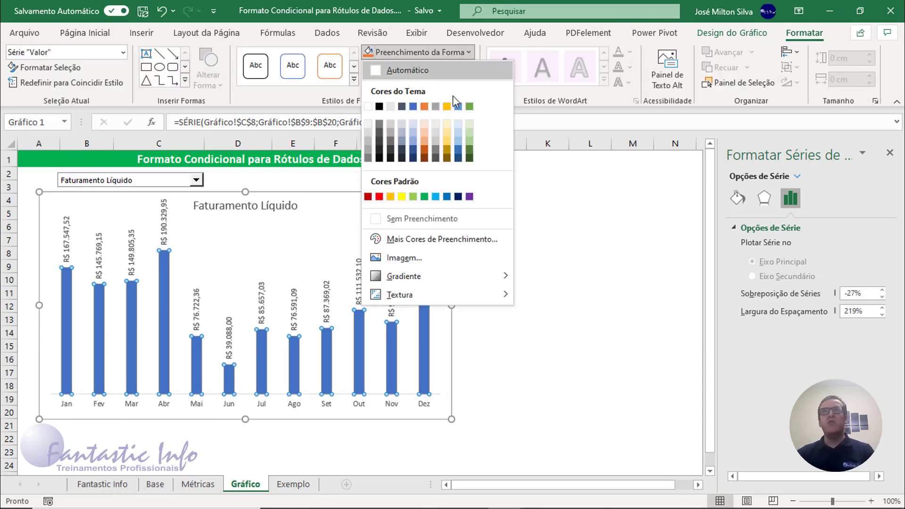
{"action": "left_click", "coordinate": [390, 197]}
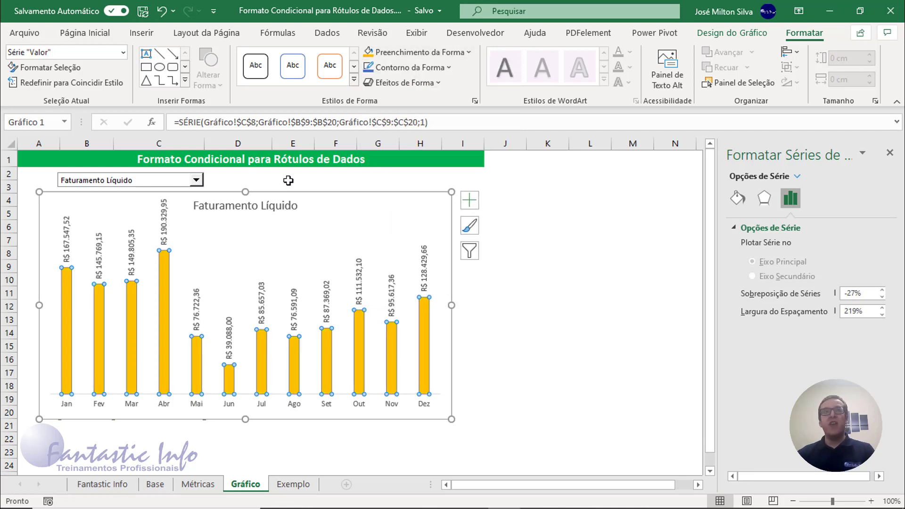
{"action": "left_click", "coordinate": [196, 180]}
{"action": "left_click", "coordinate": [136, 191]}
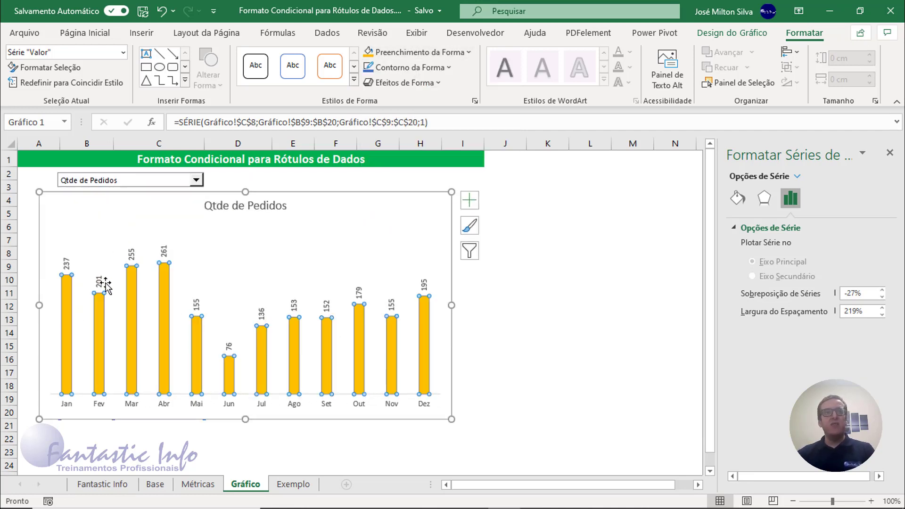
Make the data labels bold with a blue font colour
{"action": "left_click", "coordinate": [100, 283]}
{"action": "left_click", "coordinate": [72, 37]}
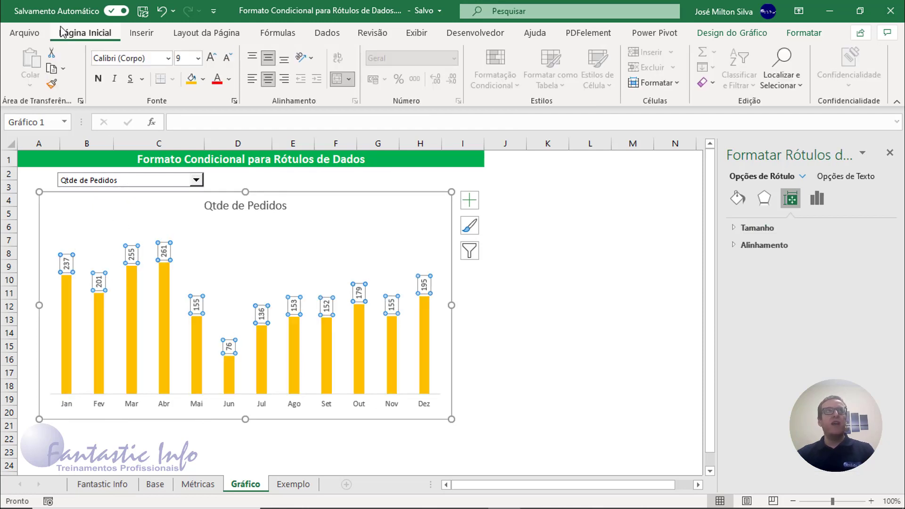
{"action": "left_click", "coordinate": [99, 82]}
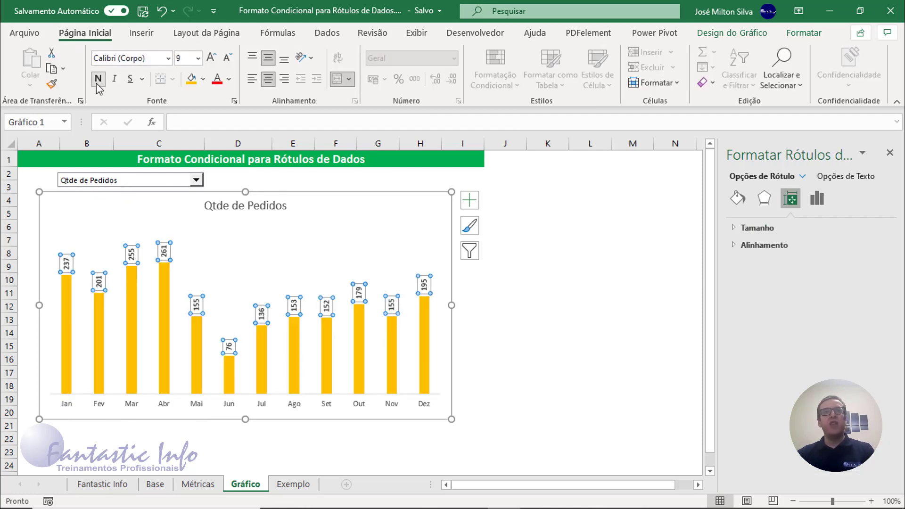
{"action": "left_click", "coordinate": [217, 78]}
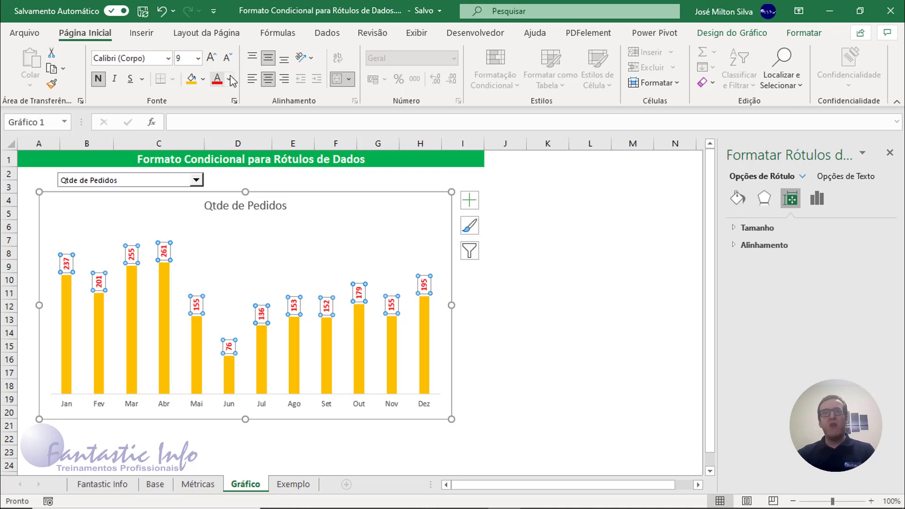
{"action": "left_click", "coordinate": [233, 81]}
{"action": "left_click", "coordinate": [290, 223]}
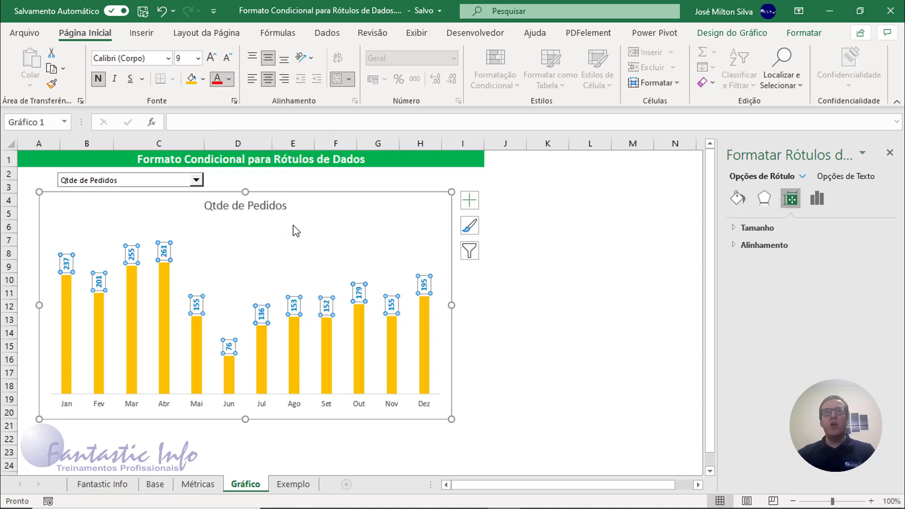
{"action": "left_click", "coordinate": [324, 201]}
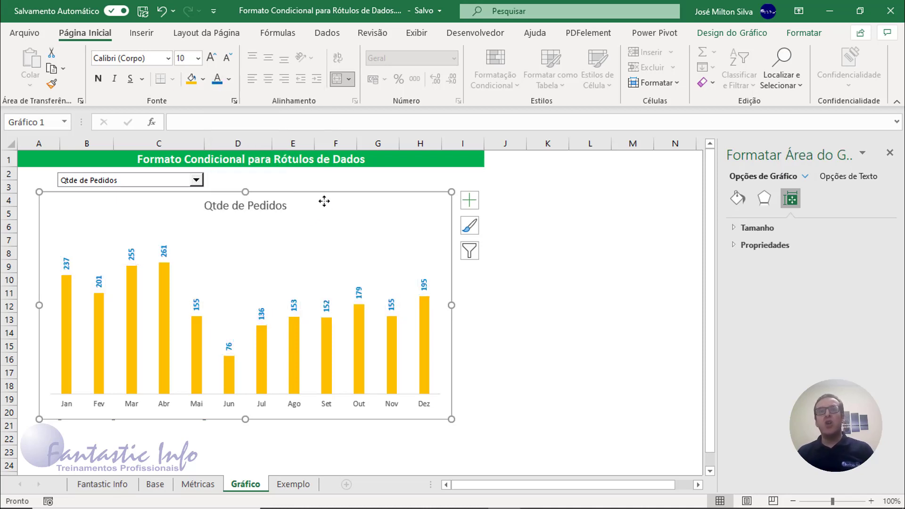